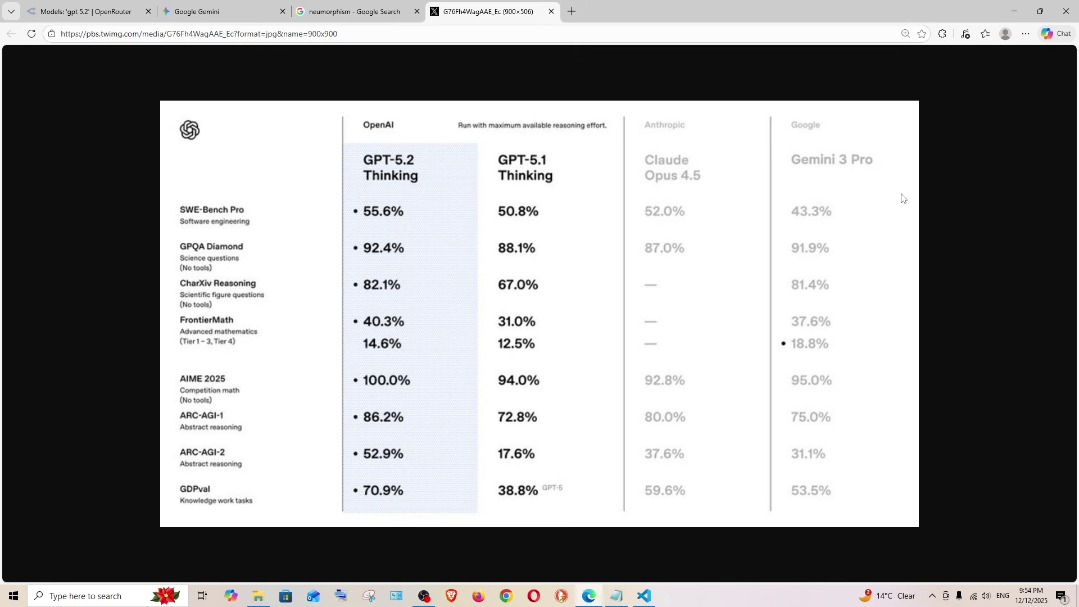
Glance at the prompt notes, then switch to the Google Gemini page
left_click(616, 596)
left_click(616, 596)
left_click(225, 10)
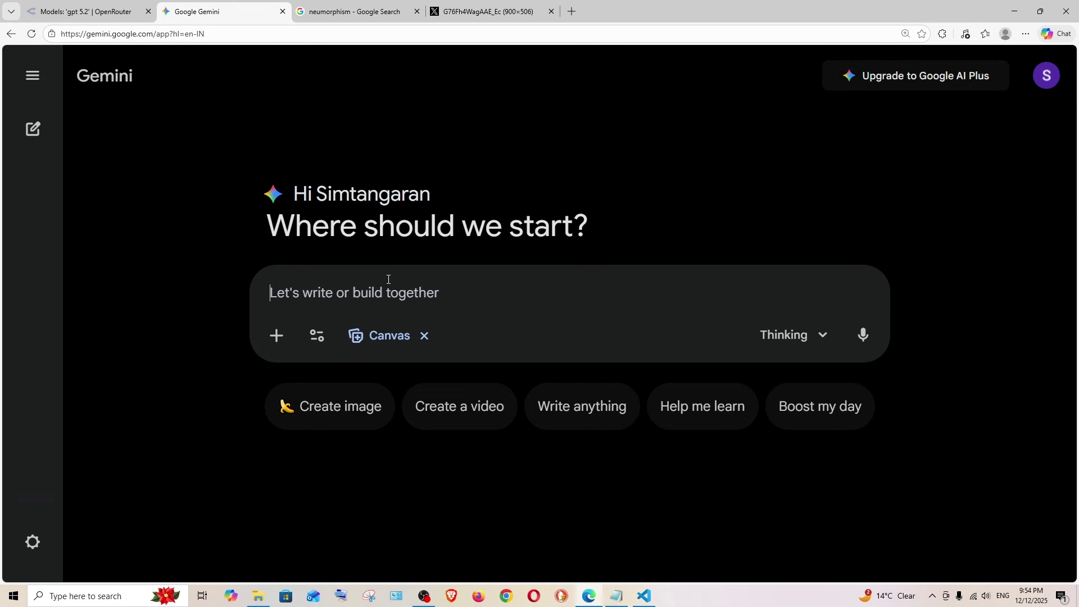
Open OpenAI: GPT-5.2 from the gpt 5.2 model search results to chat with it
left_click(86, 11)
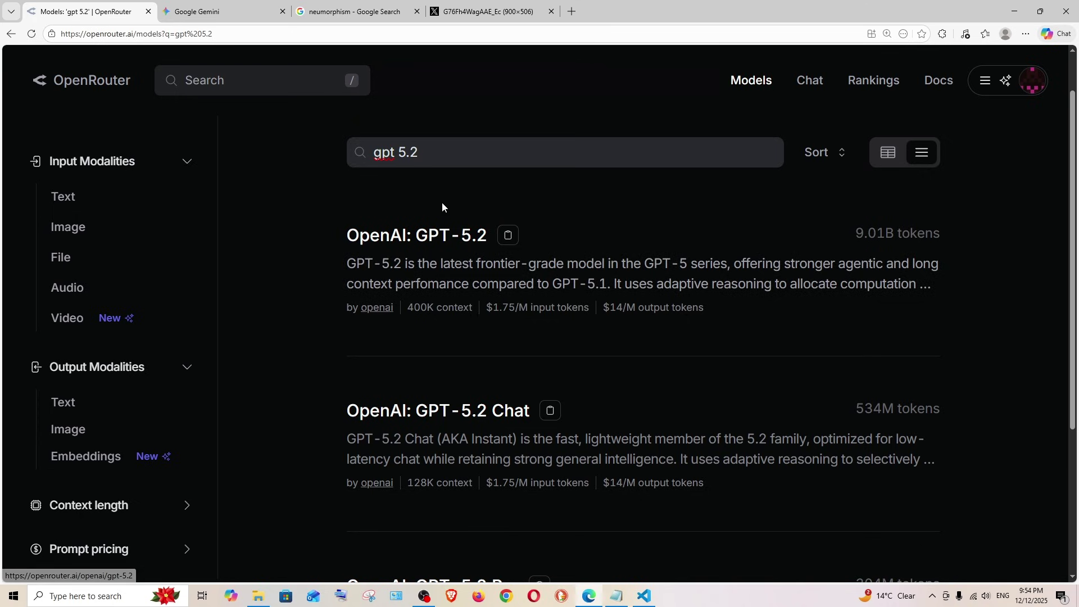
scroll(441, 253, "down", 2)
scroll(411, 361, "up", 1)
scroll(410, 361, "down", 1)
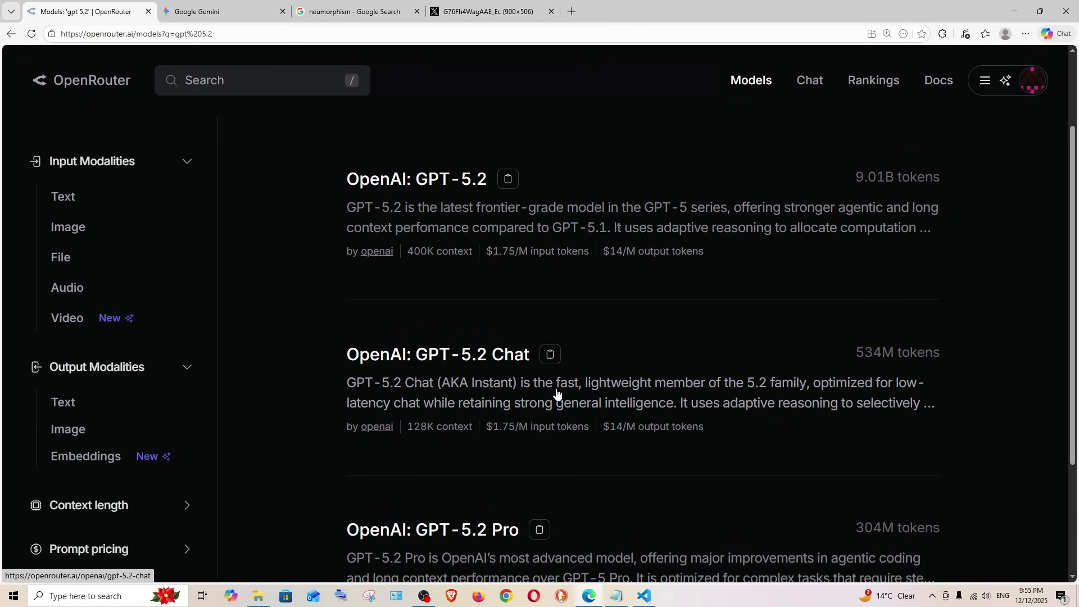
scroll(557, 393, "down", 2)
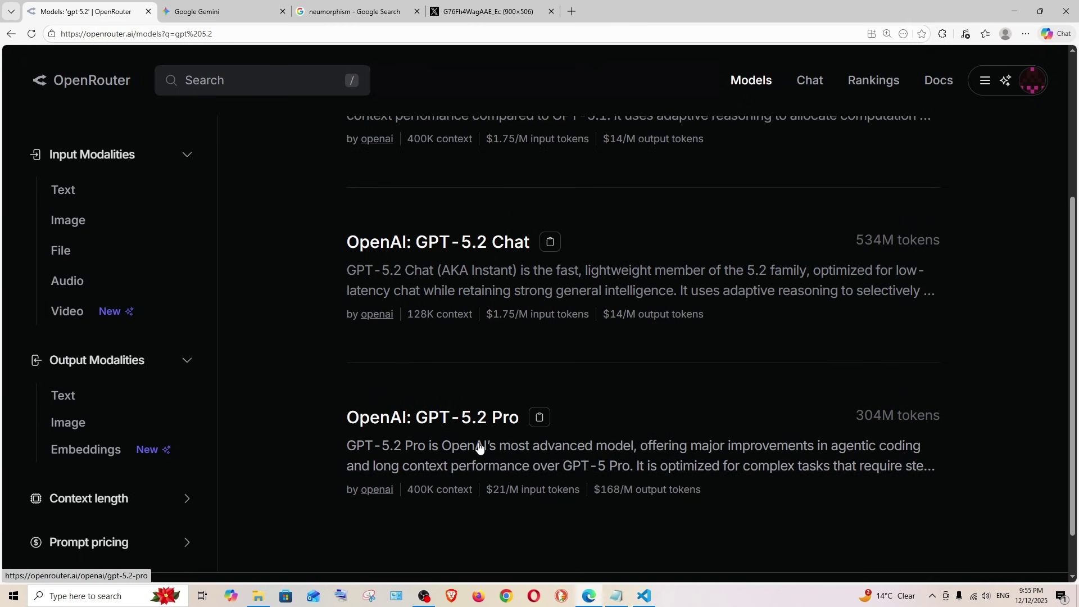
scroll(494, 421, "up", 2)
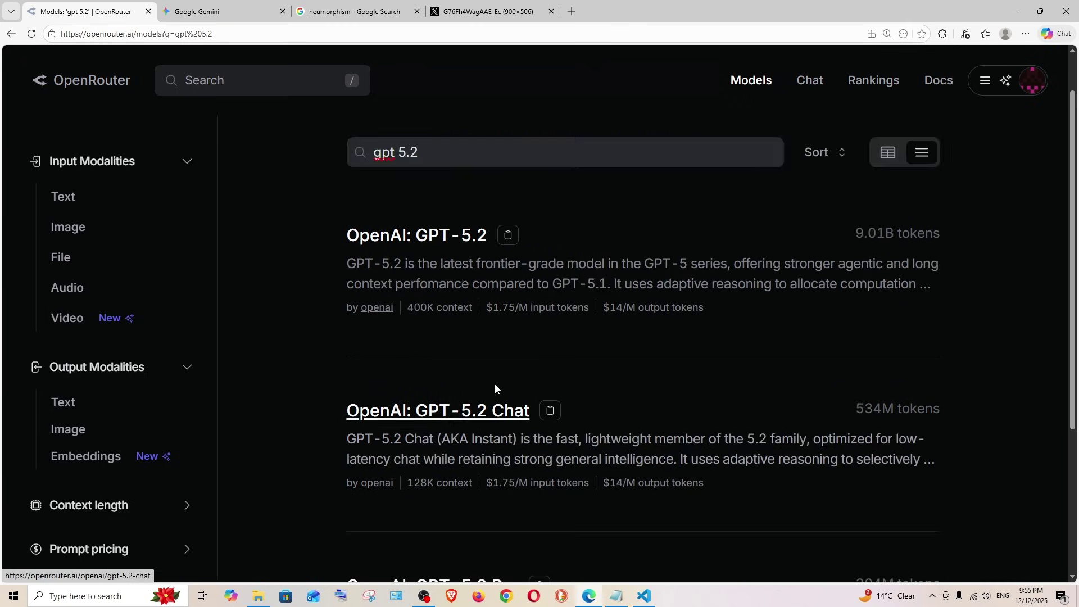
left_click(430, 237)
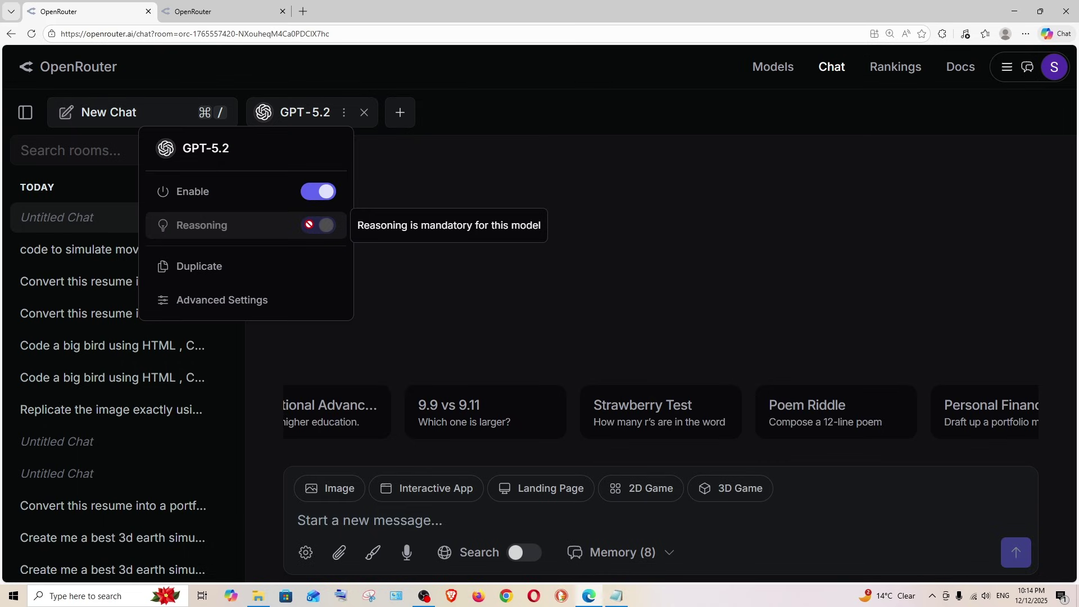
Enable Gemini 3 Pro Preview from its model options in the second chat
left_click(215, 10)
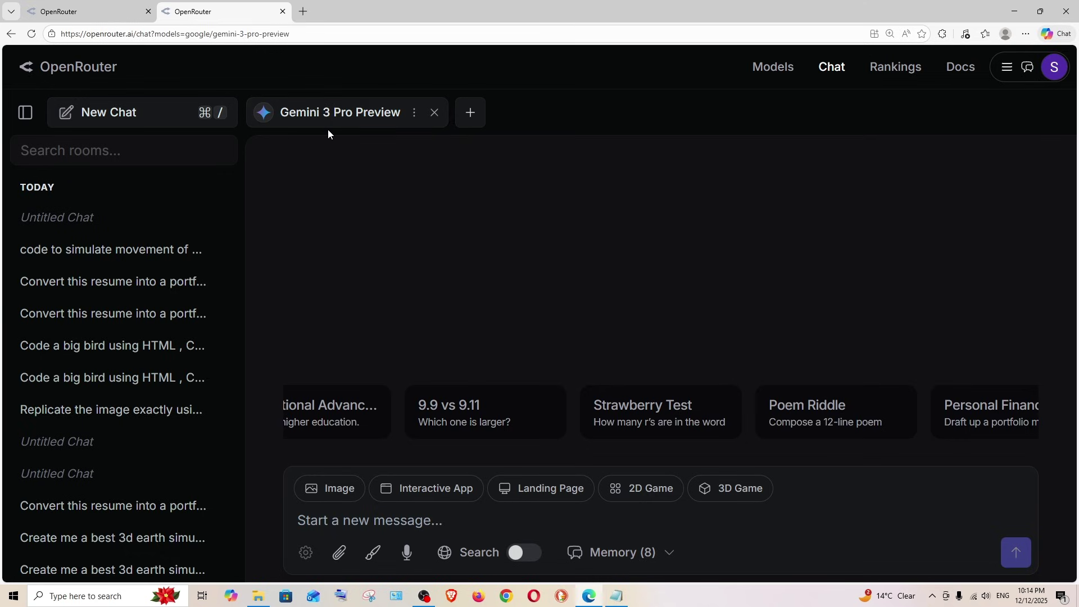
left_click(414, 112)
mouse_move(388, 225)
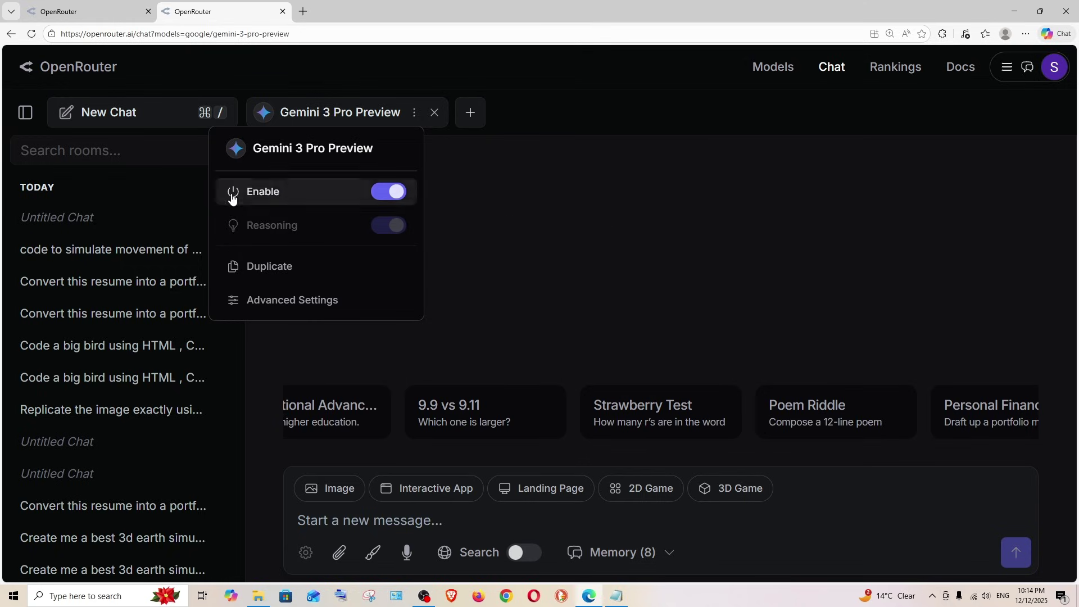
left_click(128, 6)
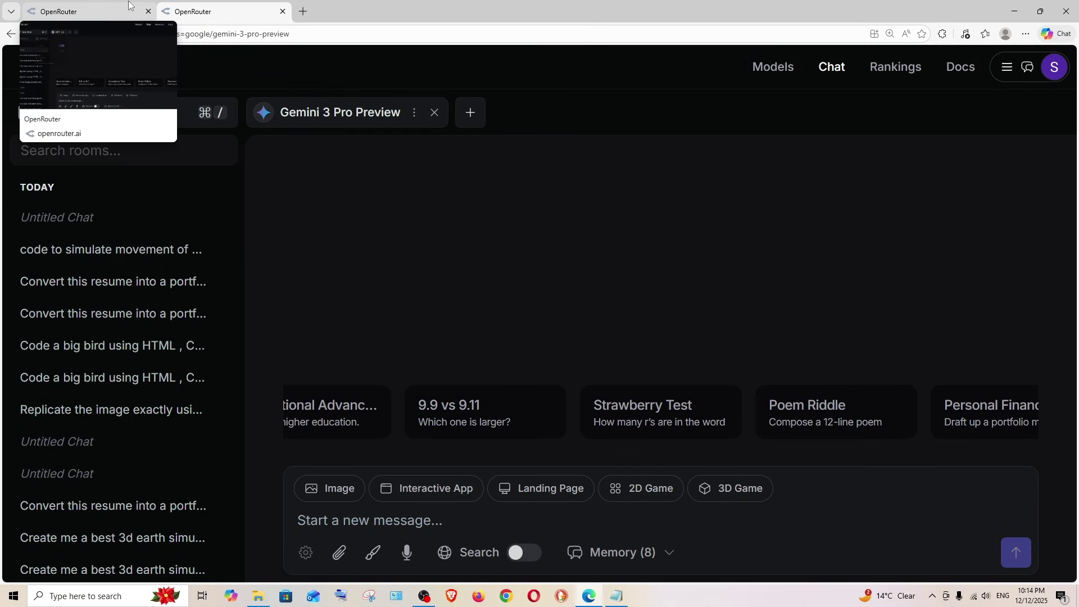
Select the whole 'Create a big Elephant…' line in Notepad, then minimize the notes
left_click(617, 597)
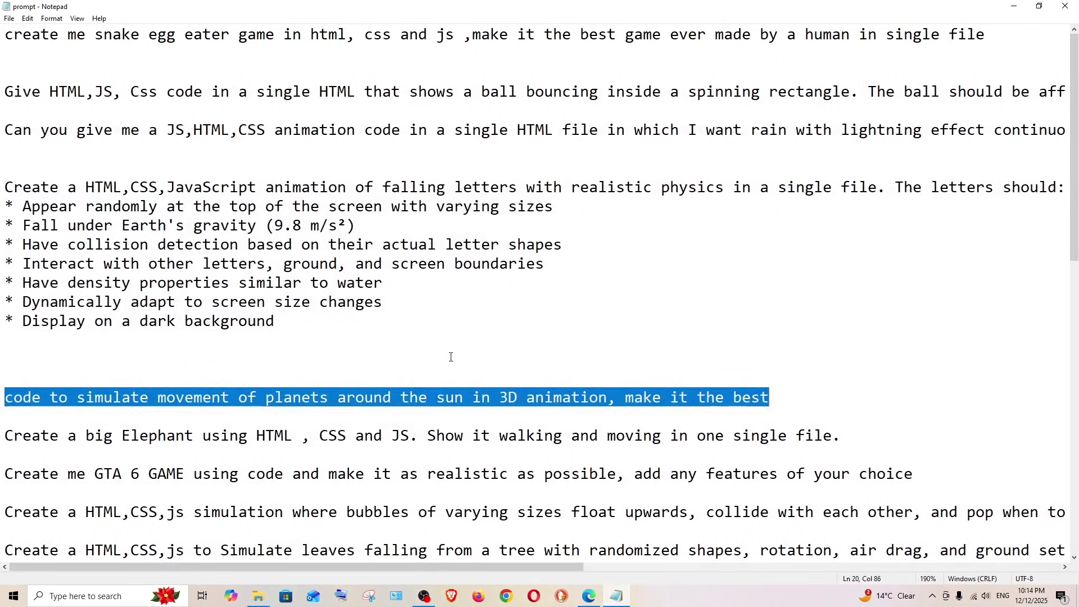
left_click(429, 351)
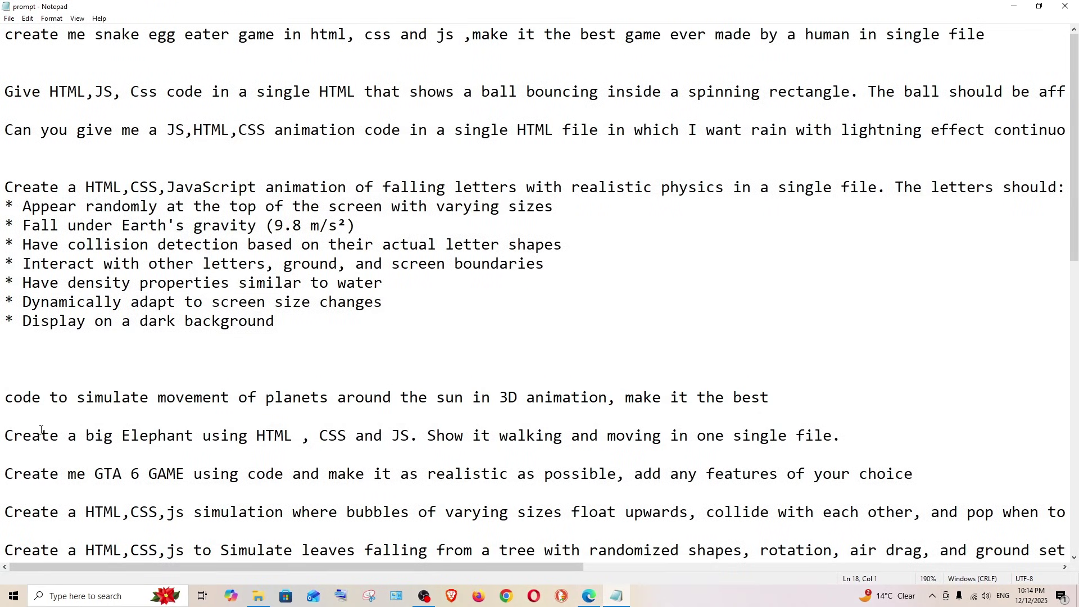
left_click_drag(3, 435, 419, 436)
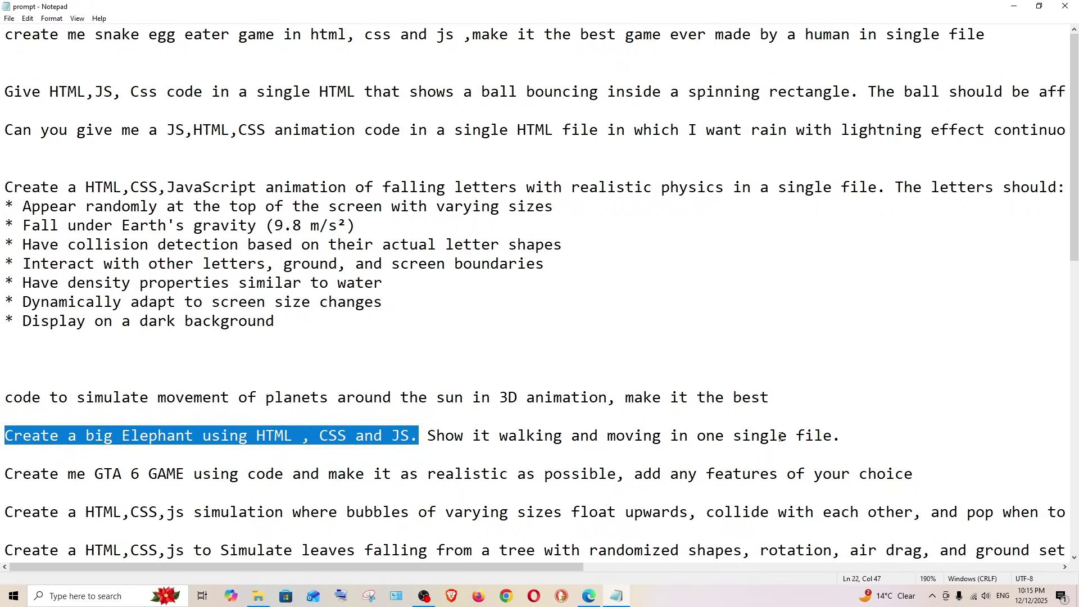
left_click(843, 436)
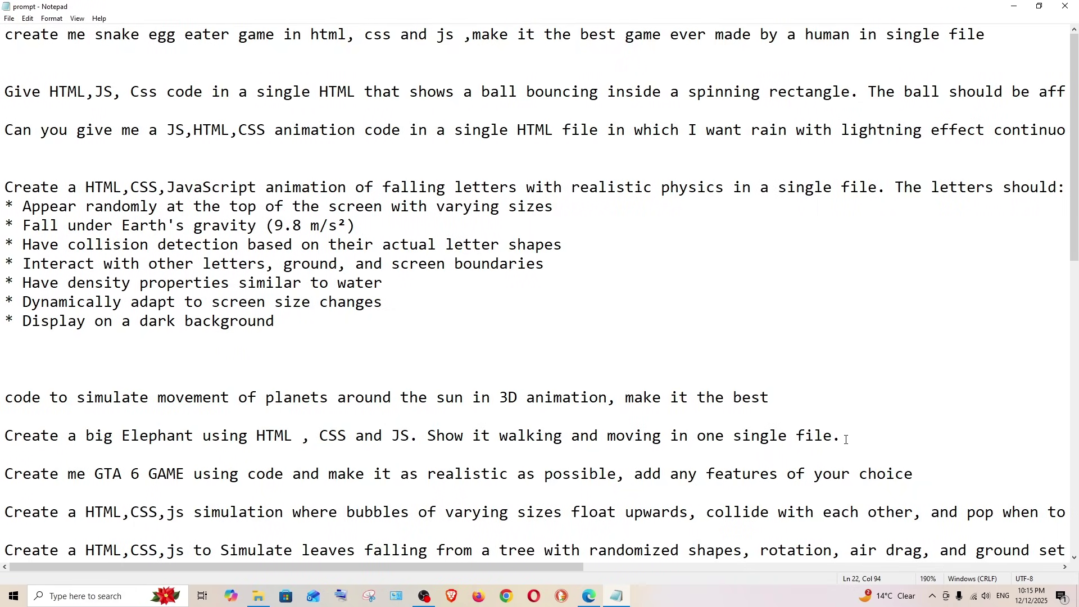
left_click_drag(849, 436, 3, 439)
key("ctrl+c")
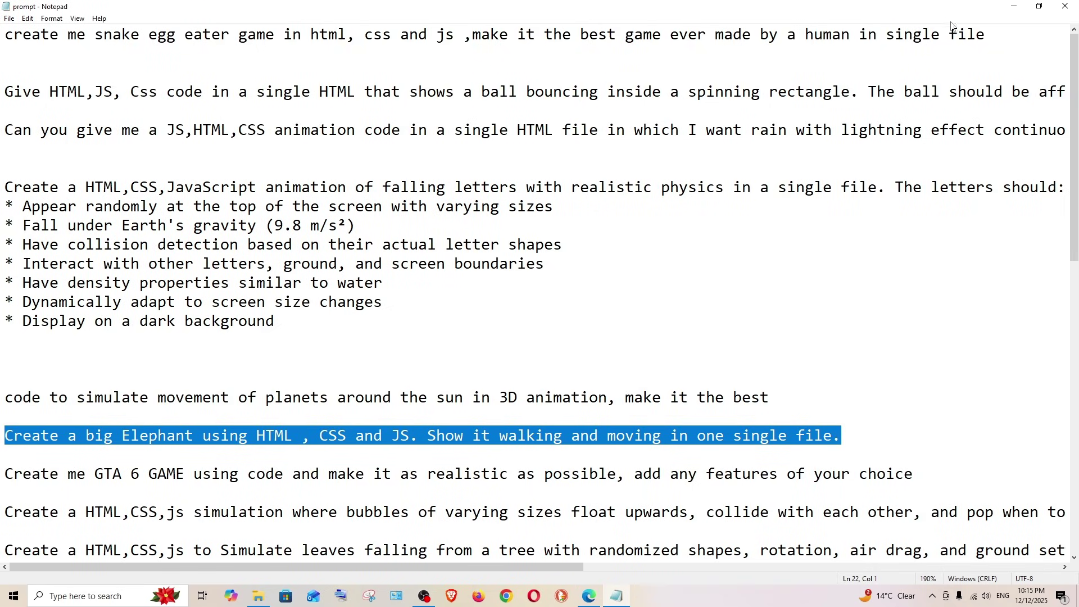
left_click(1013, 8)
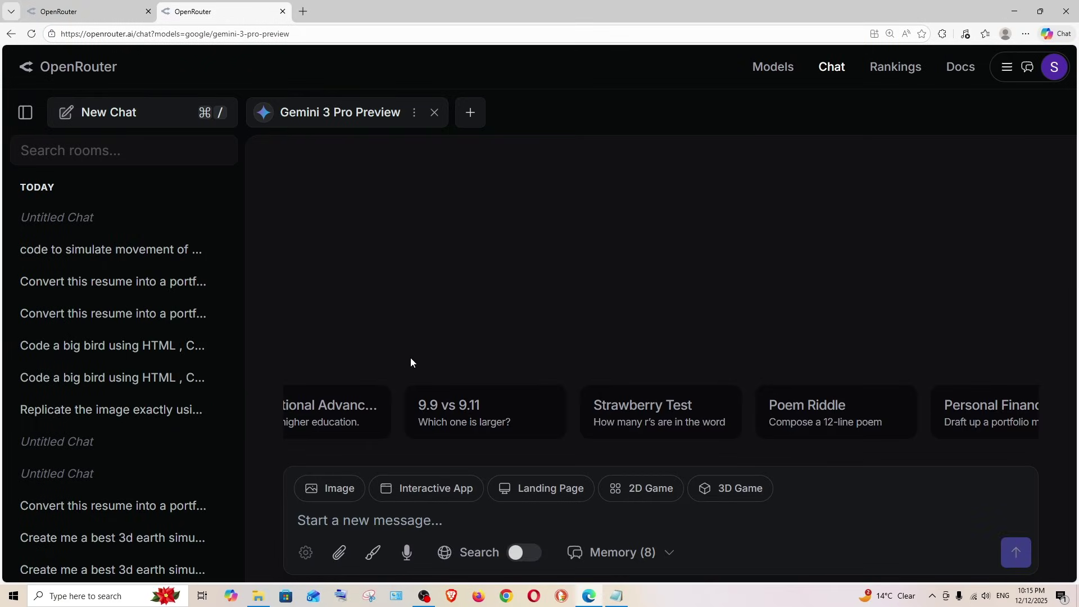
Paste the Elephant prompt into GPT-5.2 as an Interactive App, removing the space before the comma
left_click(85, 11)
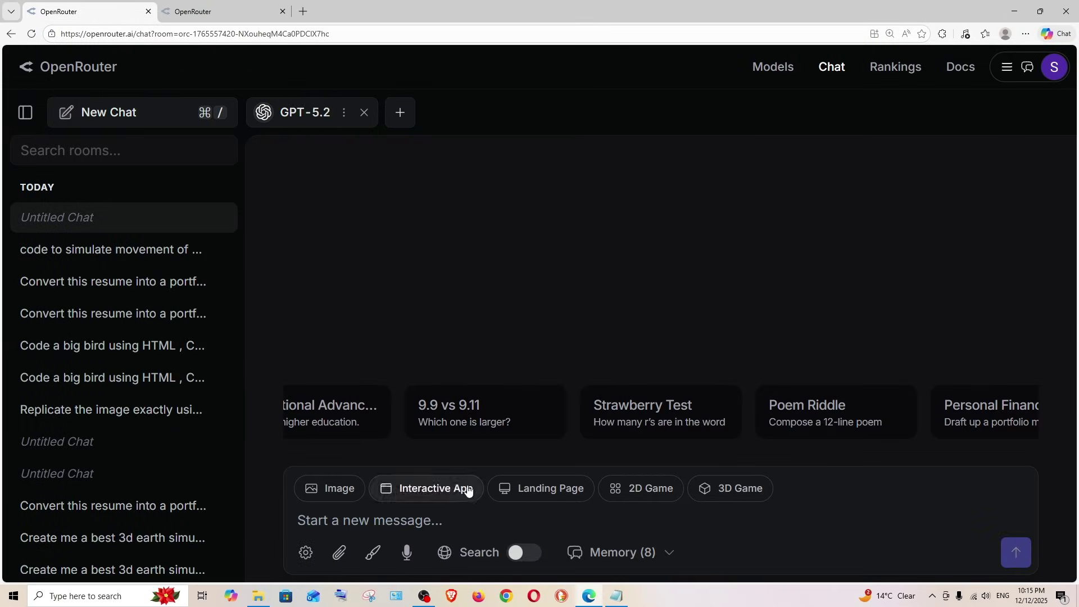
left_click(435, 487)
key("ctrl+v")
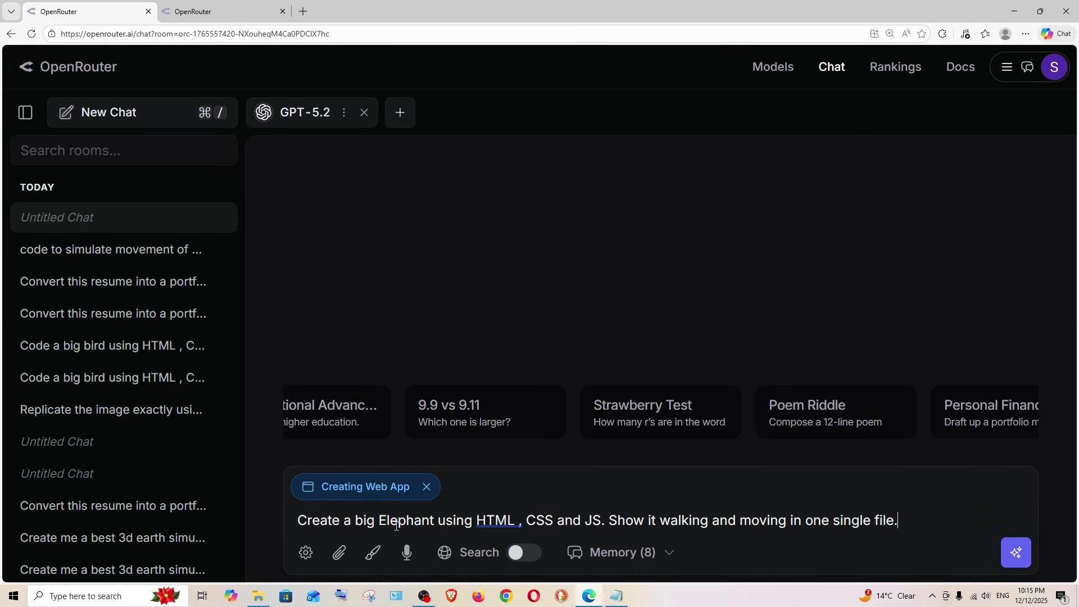
left_click(520, 520)
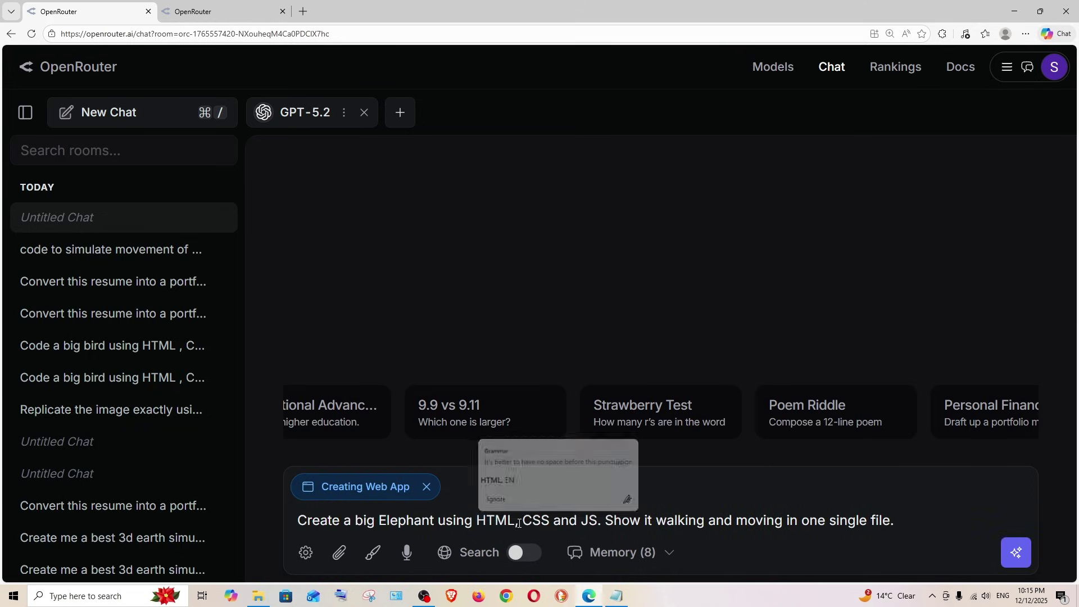
key("BackSpace")
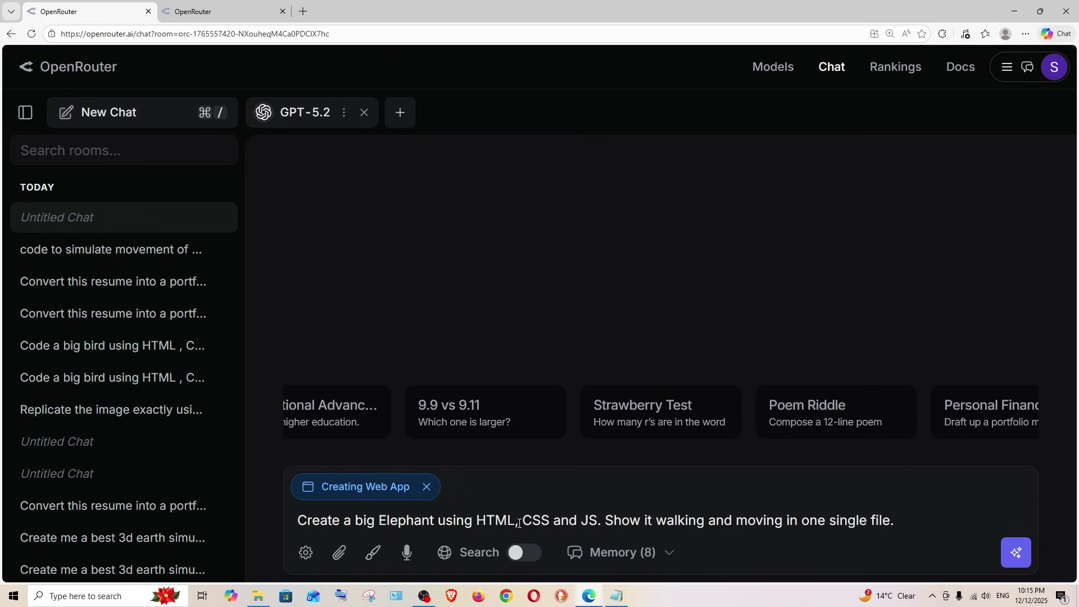
Paste the same Elephant prompt into Gemini 3 Pro Preview as an Interactive App, accepting the grammar fix
left_click(210, 11)
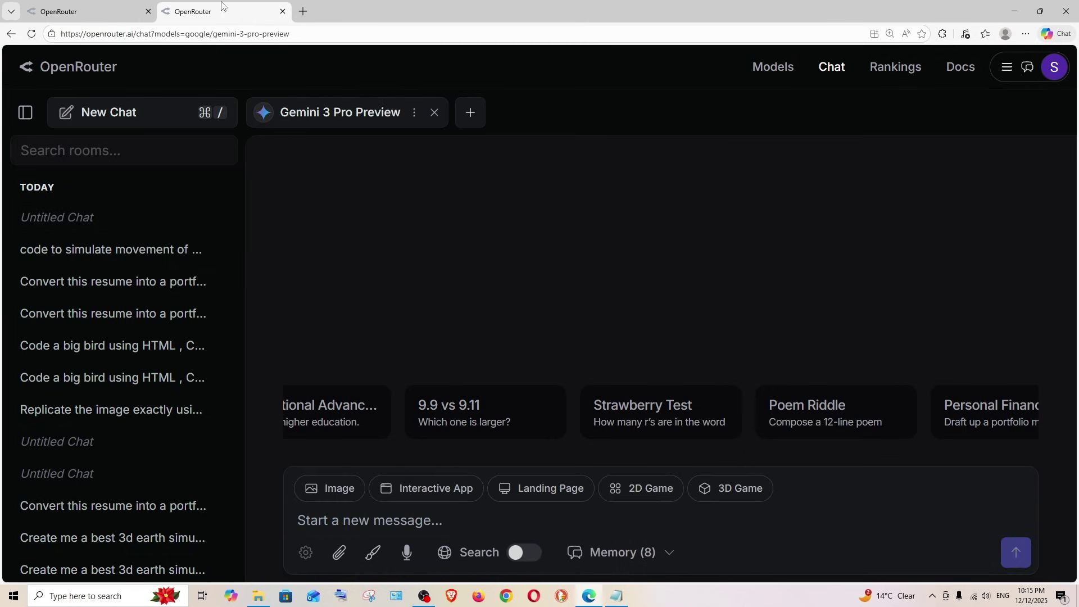
left_click(455, 489)
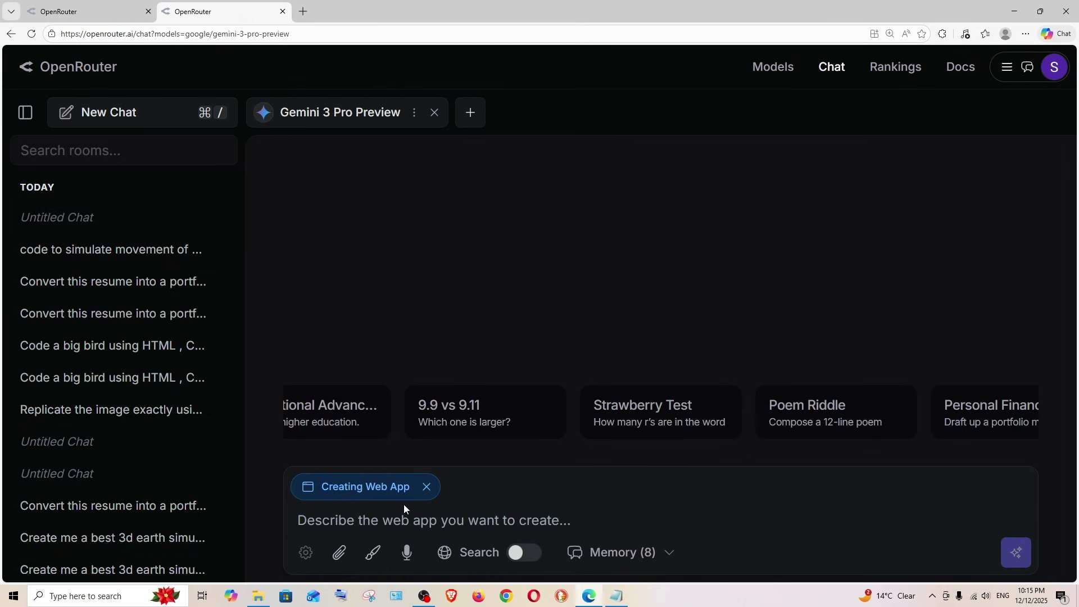
key("ctrl+v")
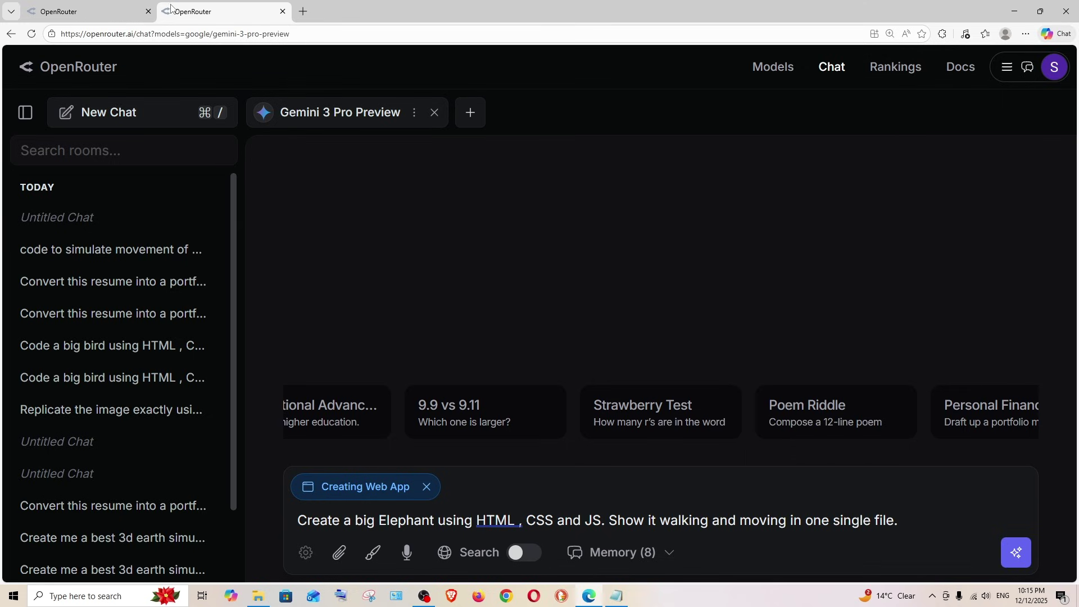
mouse_move(497, 520)
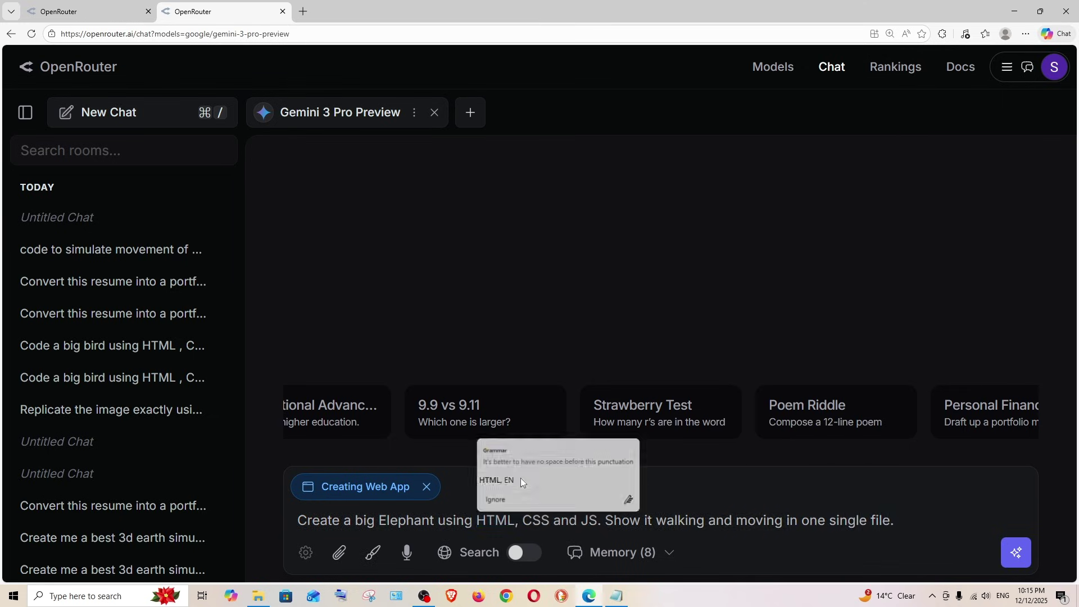
left_click(495, 480)
Send the prompt to Gemini, then open its 9-file elephant app in the Preview tab
left_click(1015, 552)
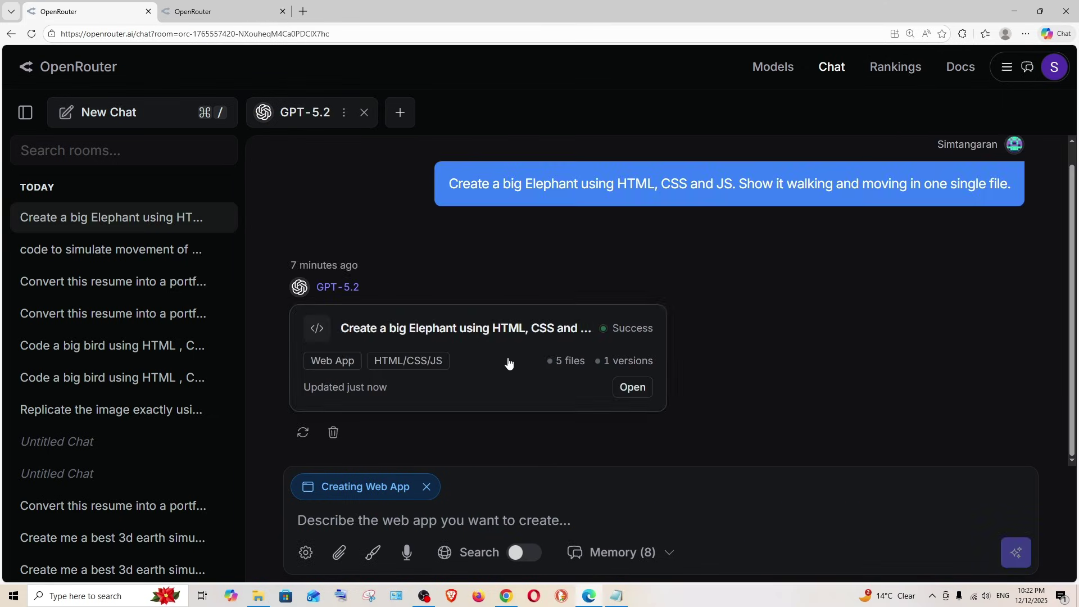
left_click(212, 11)
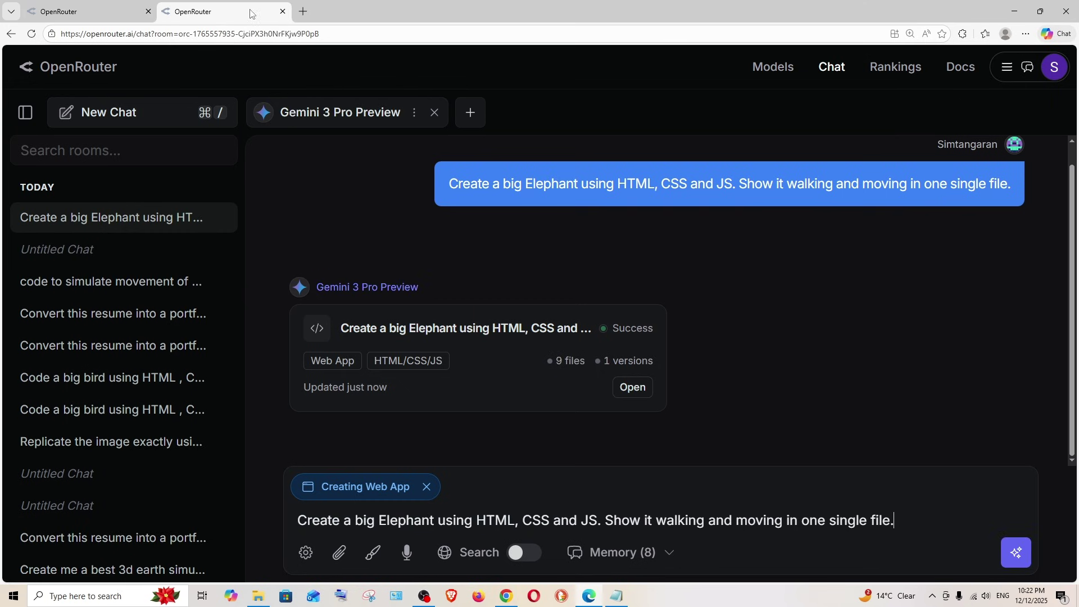
left_click(513, 364)
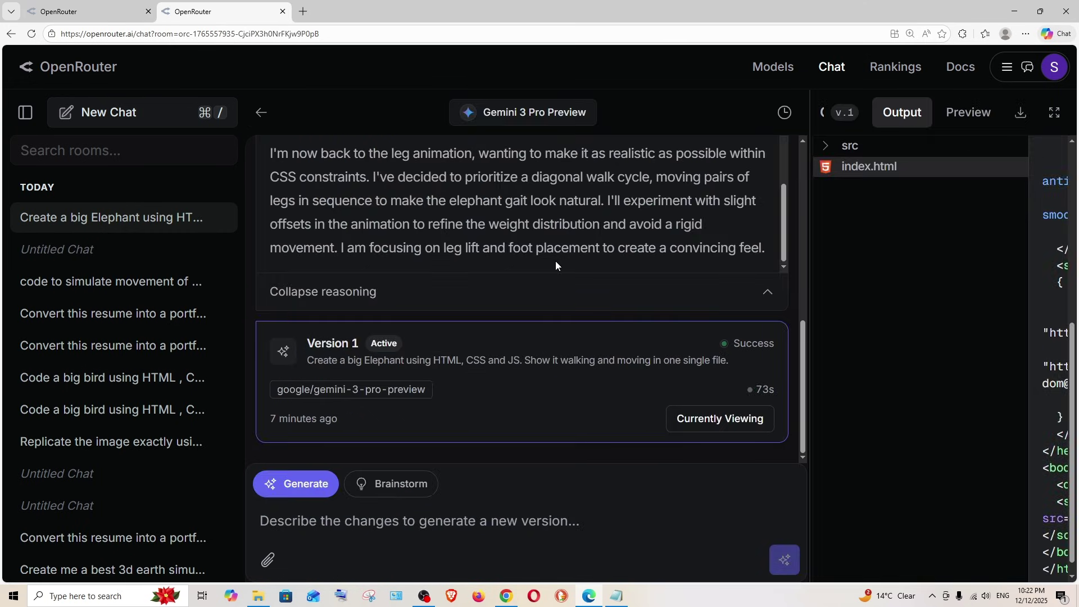
scroll(556, 260, "up", 2)
scroll(559, 289, "up", 3)
scroll(517, 331, "up", 3)
scroll(516, 331, "up", 3)
scroll(516, 333, "up", 3)
scroll(517, 334, "up", 3)
scroll(532, 343, "up", 2)
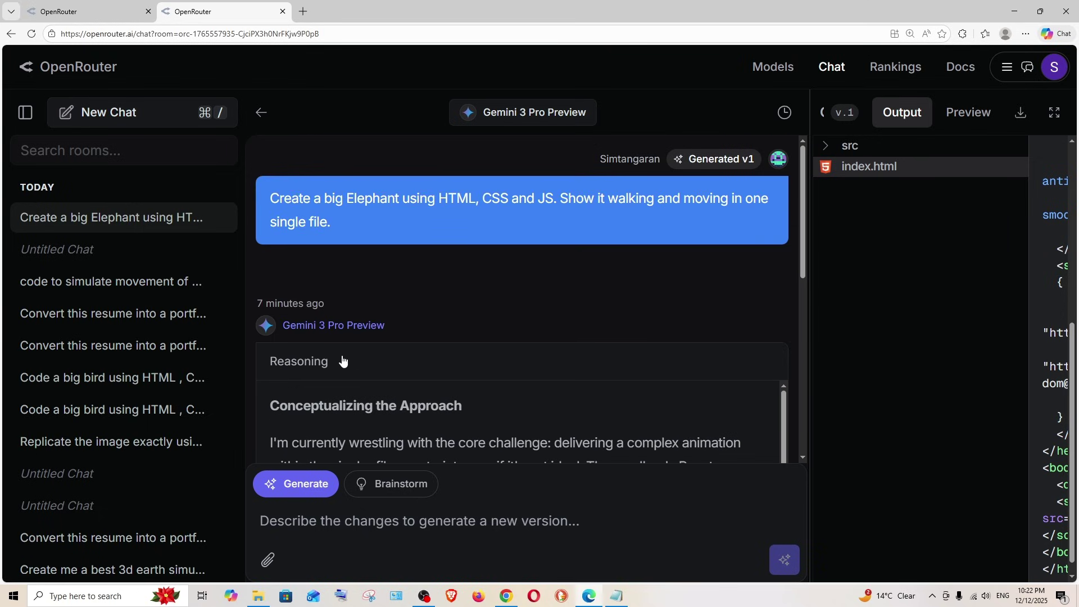
scroll(368, 345, "down", 6)
scroll(369, 345, "down", 5)
scroll(368, 344, "down", 5)
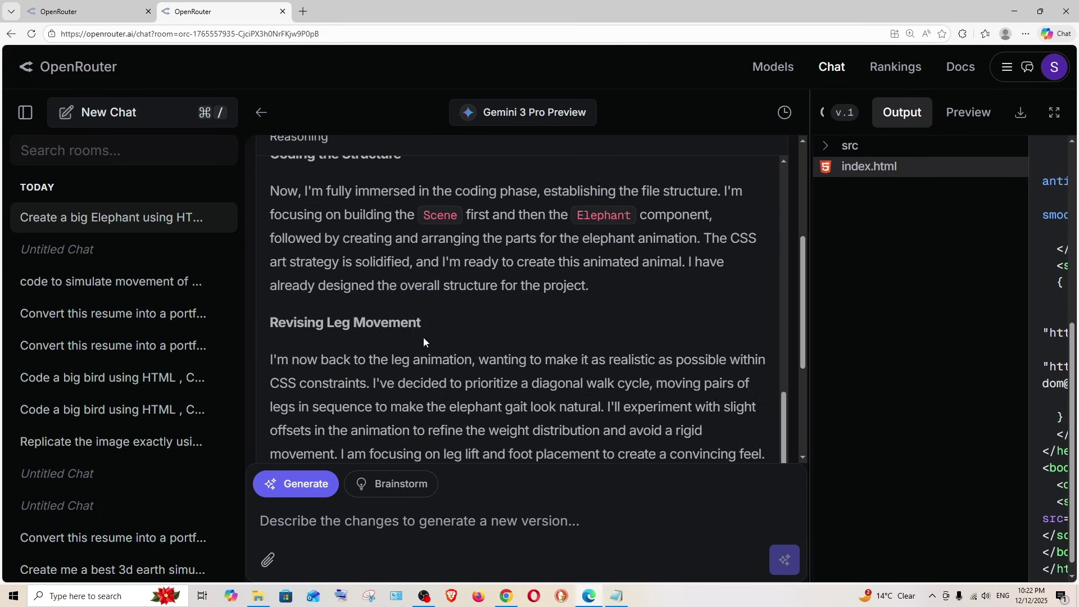
left_click(968, 111)
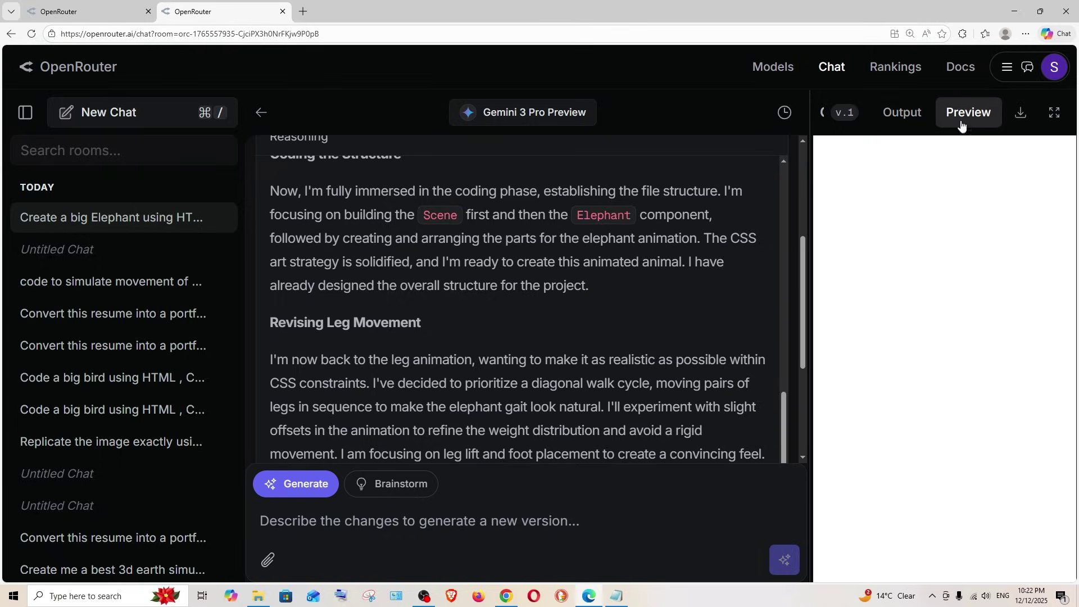
View Gemini's elephant full screen, try maximum then half walking speed, and return to GPT-5.2
left_click(962, 135)
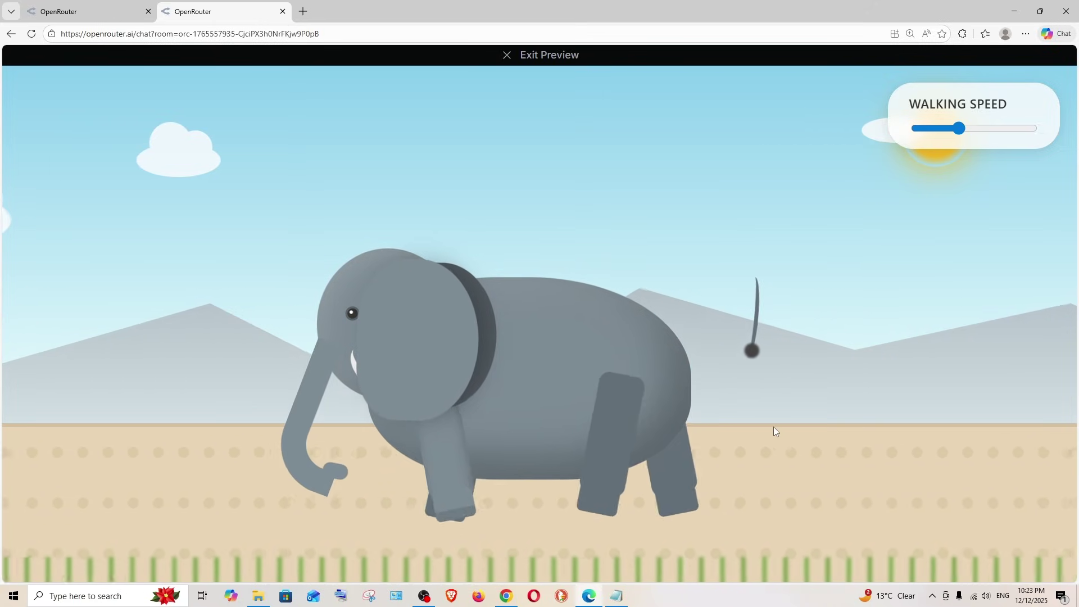
left_click_drag(958, 128, 1030, 129)
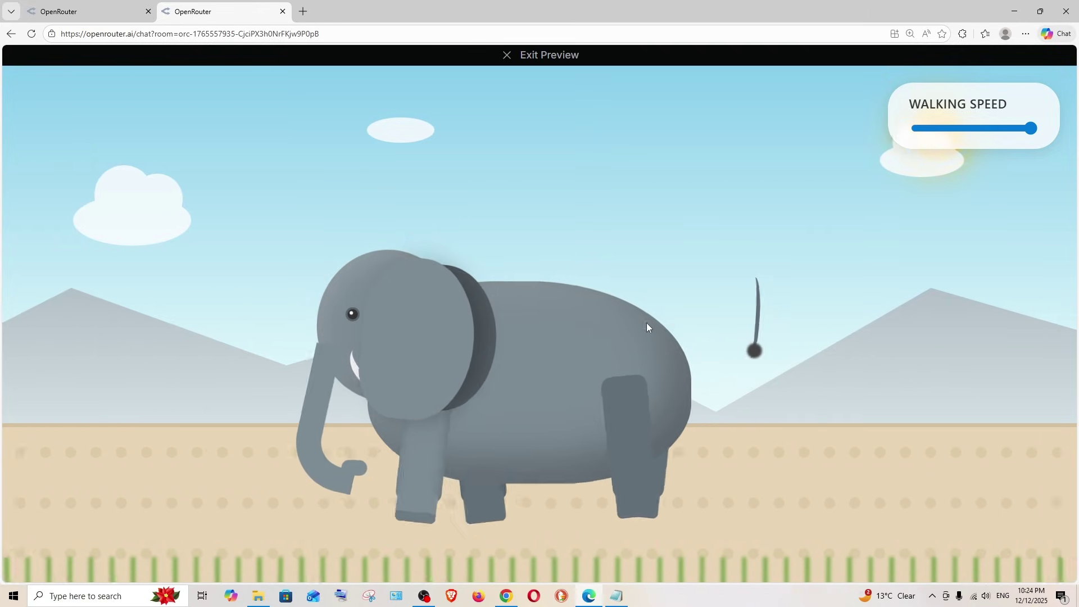
left_click_drag(1030, 128, 973, 128)
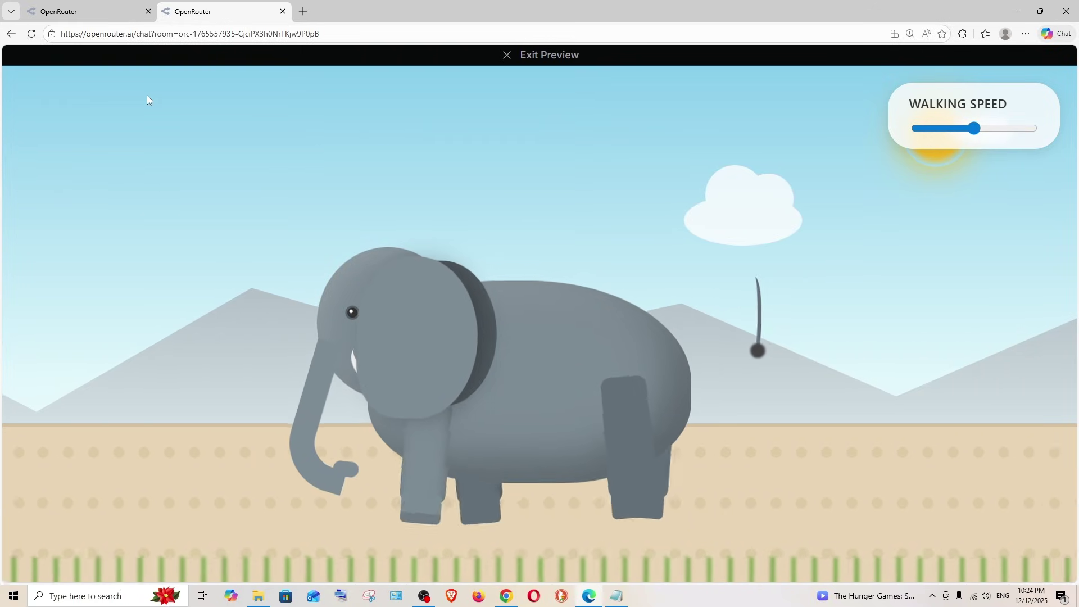
left_click(84, 12)
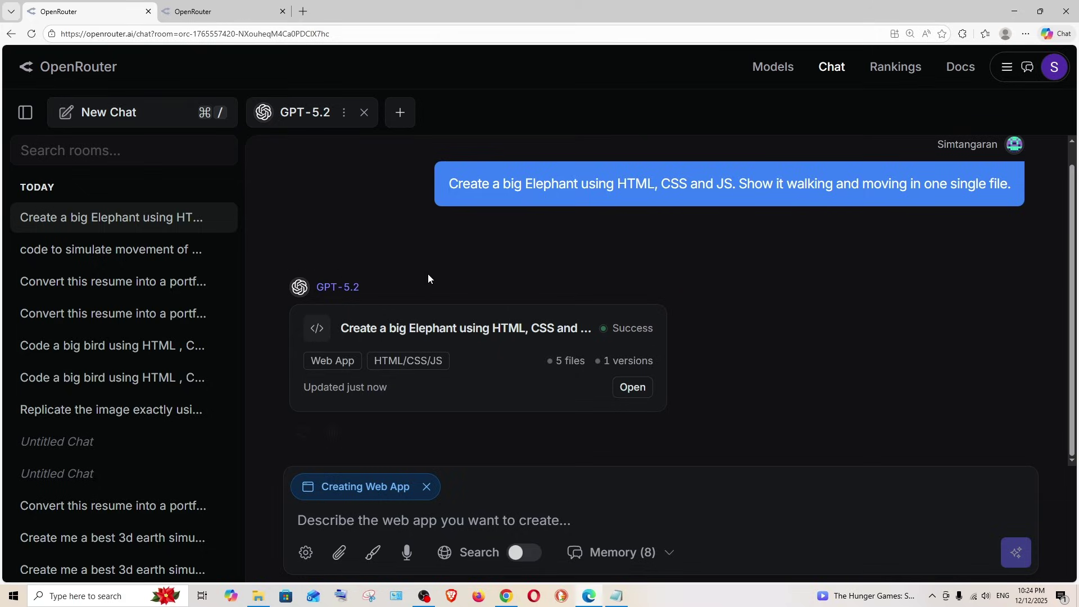
Open GPT-5.2's Big Walking Elephant app and show its preview full screen
left_click(551, 371)
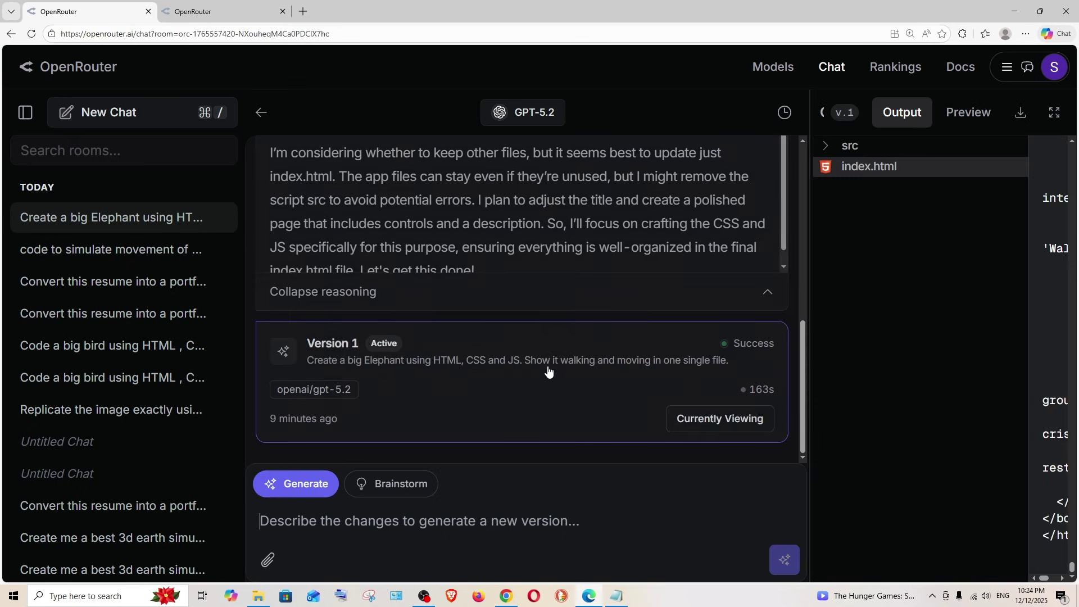
scroll(590, 312, "up", 8)
scroll(548, 312, "up", 6)
scroll(541, 310, "up", 5)
scroll(540, 306, "down", 5)
scroll(541, 306, "down", 5)
scroll(557, 354, "down", 4)
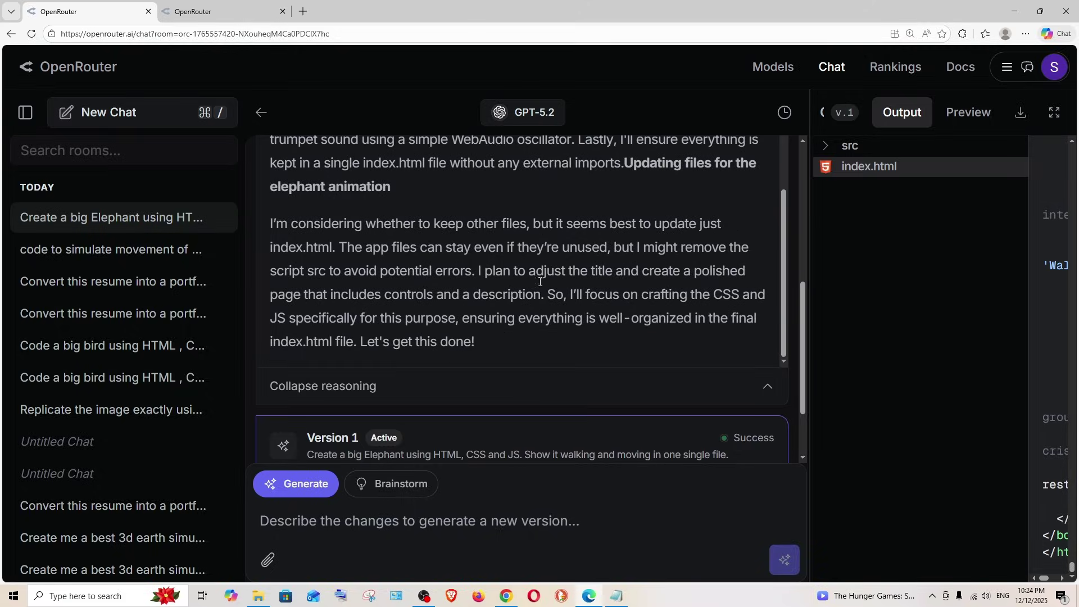
left_click(968, 112)
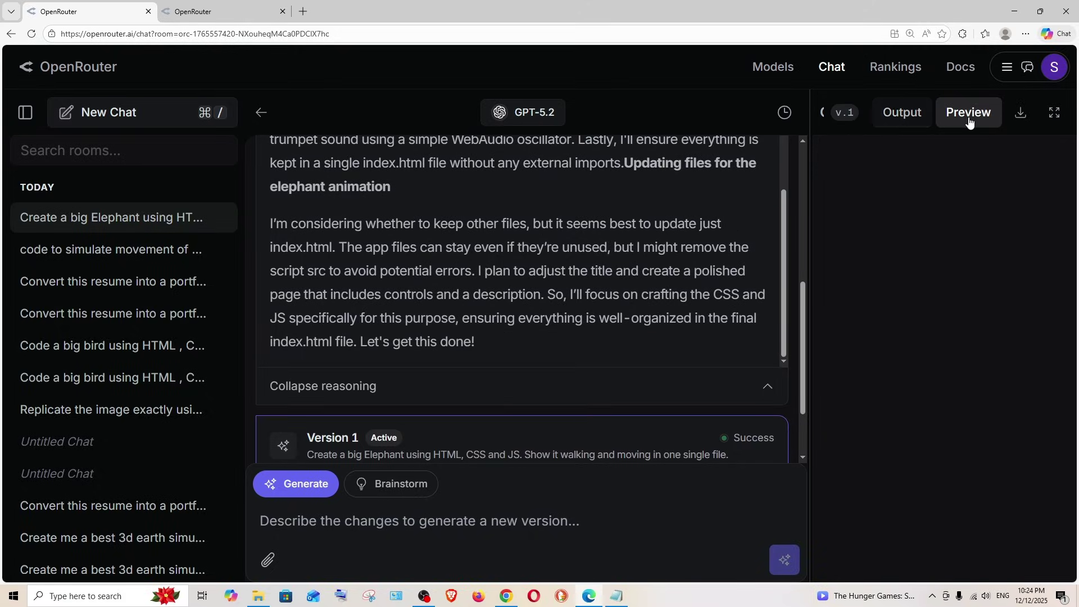
left_click(1053, 111)
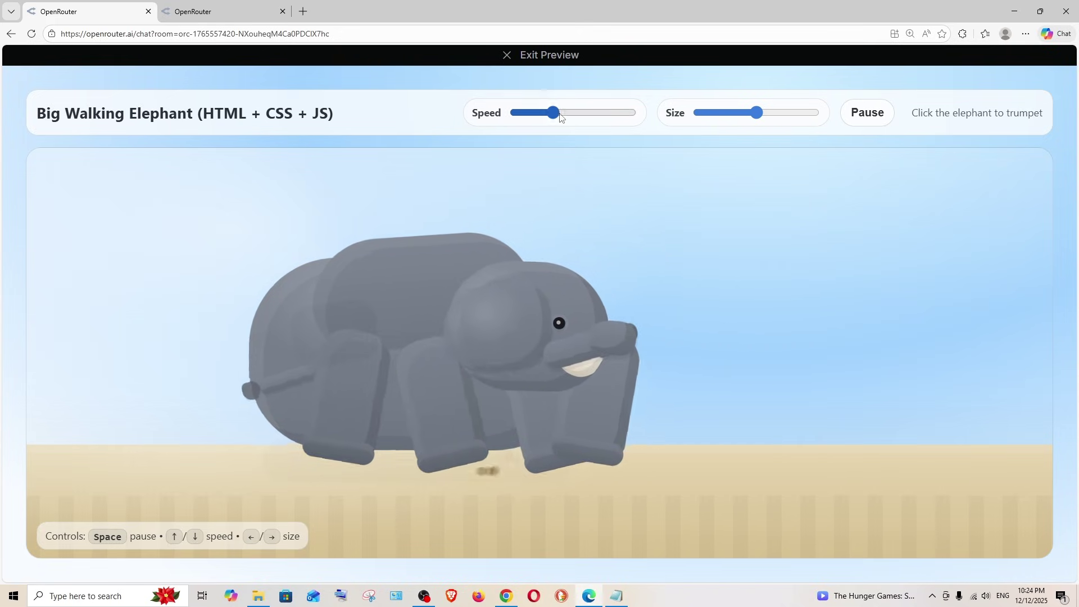
Set GPT-5.2's elephant to maximum walking speed and minimum size
left_click_drag(552, 113, 632, 114)
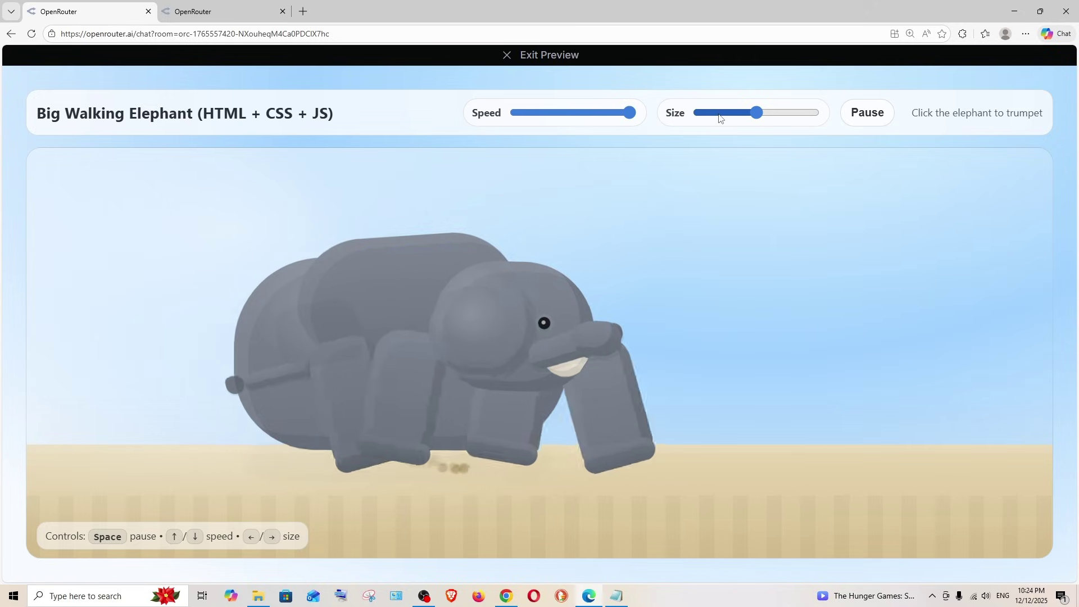
left_click(866, 113)
mouse_move(755, 114)
left_mouse_down()
mouse_move(703, 113)
mouse_move(818, 113)
mouse_move(700, 113)
left_mouse_up()
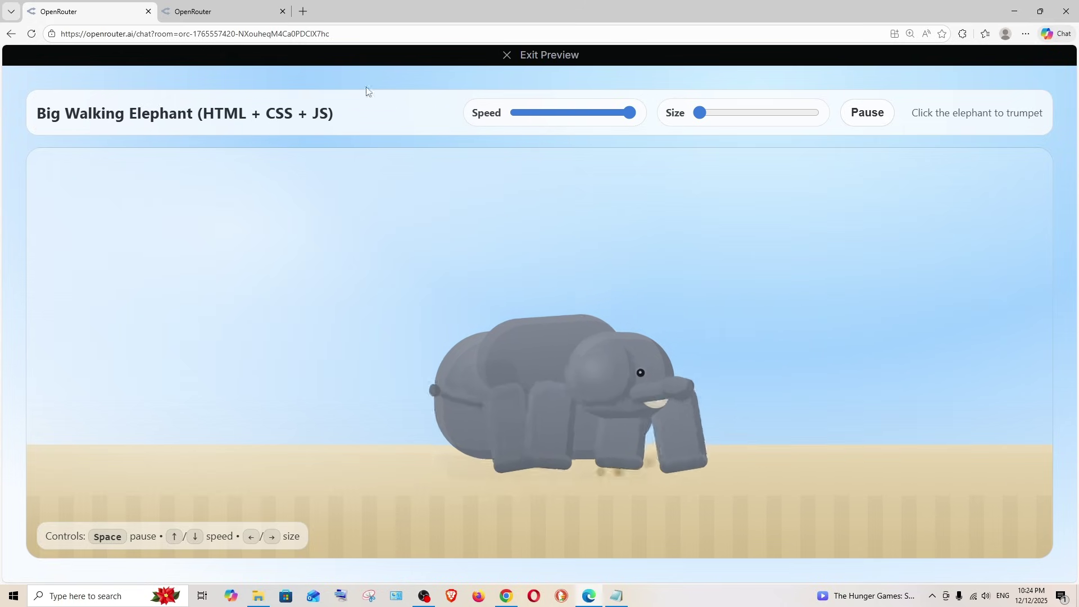
Switch back and forth between the Gemini and GPT-5.2 elephant pages to compare them
left_click(192, 11)
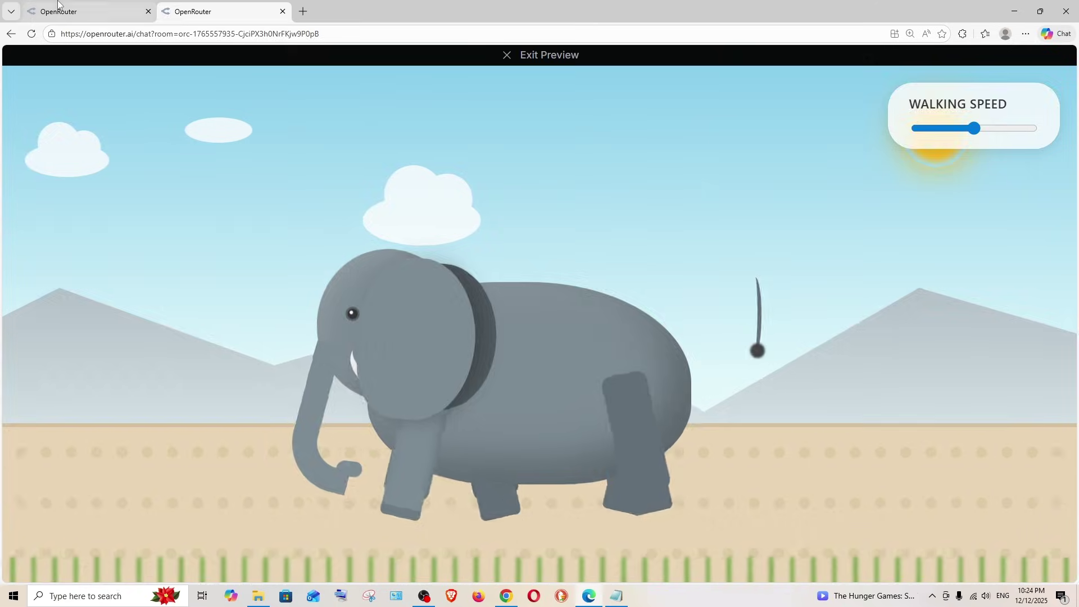
left_click(58, 11)
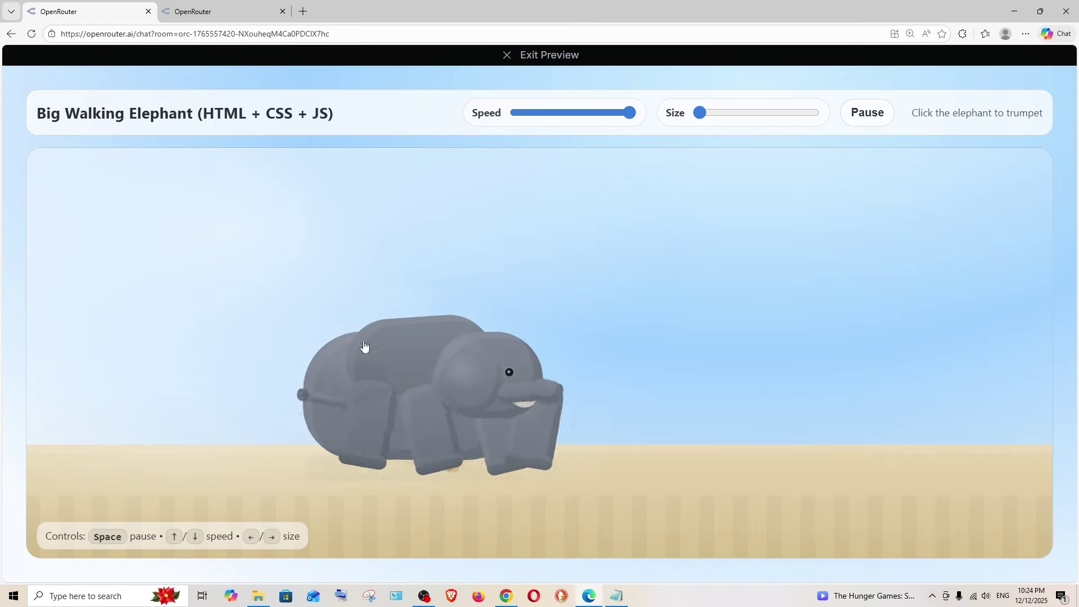
left_click(192, 11)
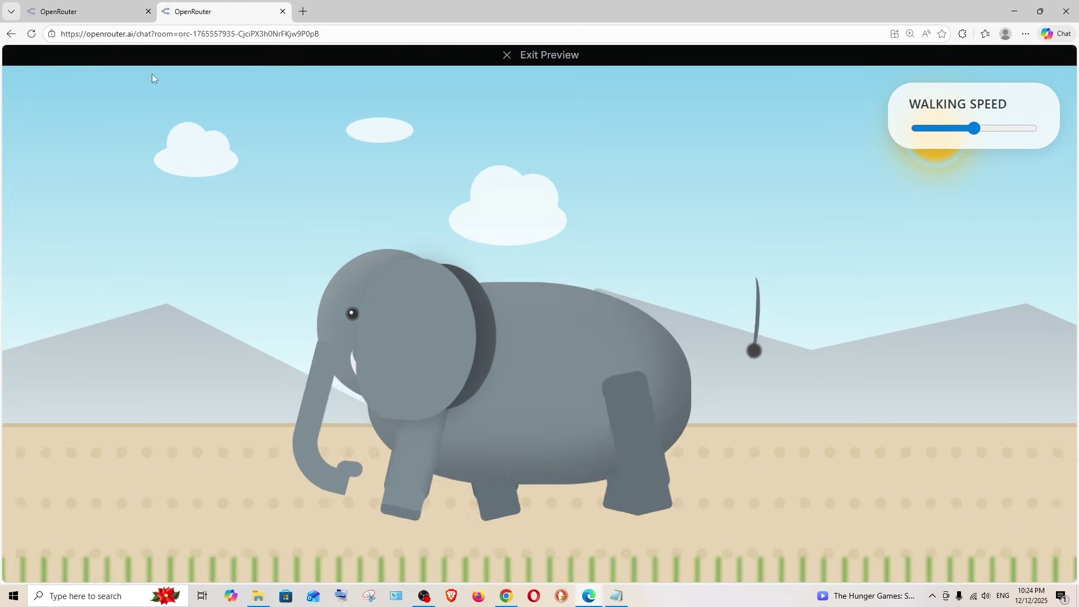
left_click(58, 11)
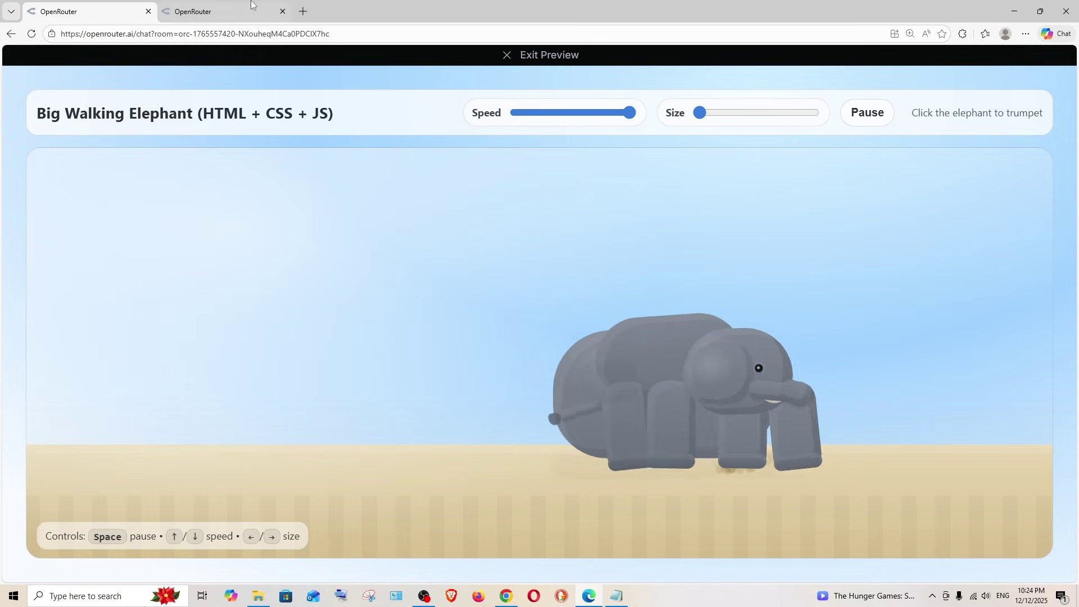
left_click(193, 10)
left_click(76, 10)
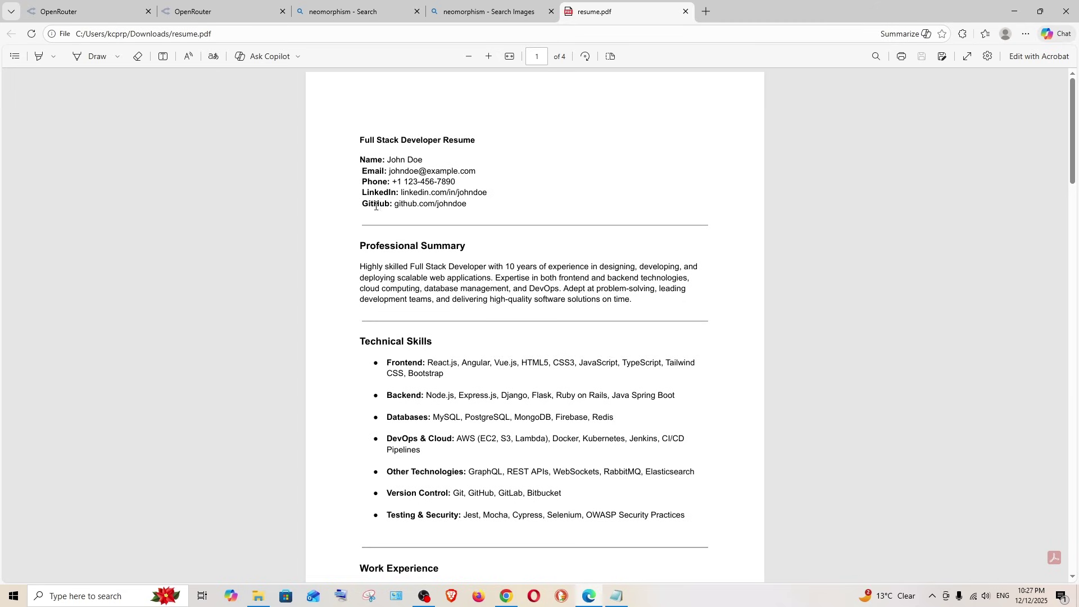
left_click_drag(359, 159, 632, 299)
Clear the text selection in resume.pdf
left_click(429, 390)
scroll(429, 390, "down", 3)
scroll(408, 361, "down", 3)
scroll(408, 361, "down", 8)
scroll(409, 360, "down", 6)
scroll(408, 361, "down", 4)
scroll(409, 361, "down", 2)
scroll(408, 361, "up", 5)
scroll(409, 361, "up", 5)
Attach resume.pdf from Downloads to the GPT-5.2 neomorphism portfolio prompt
left_click(60, 11)
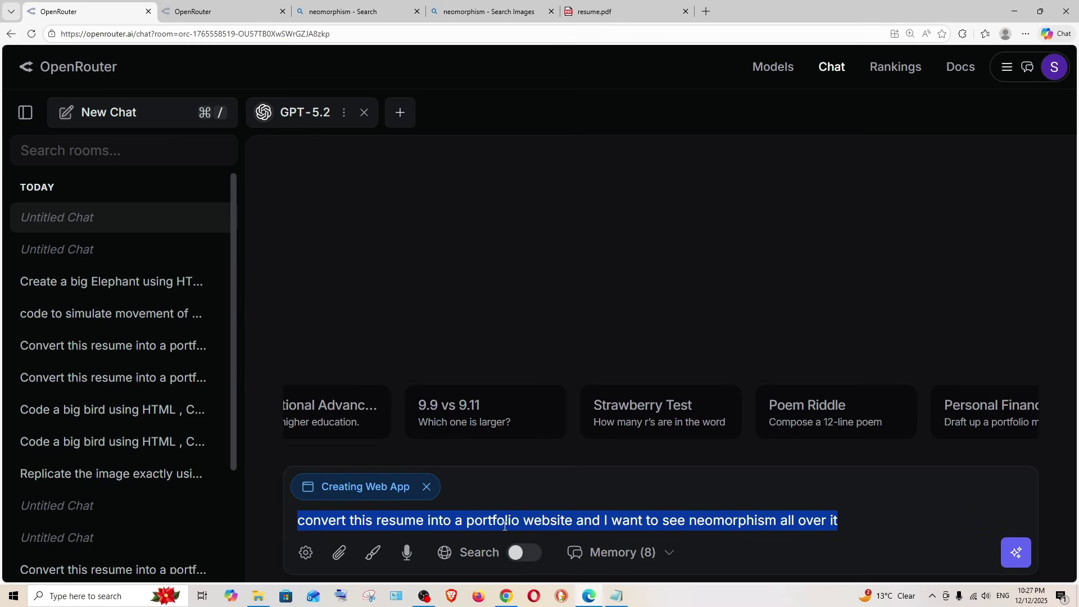
left_click(479, 520)
left_click(340, 554)
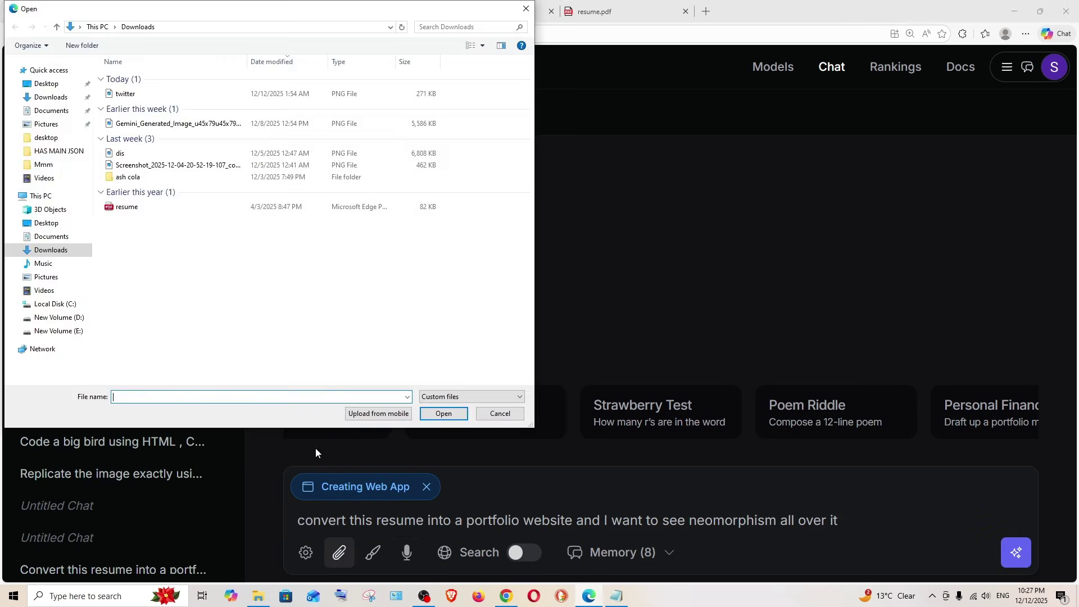
left_click(127, 206)
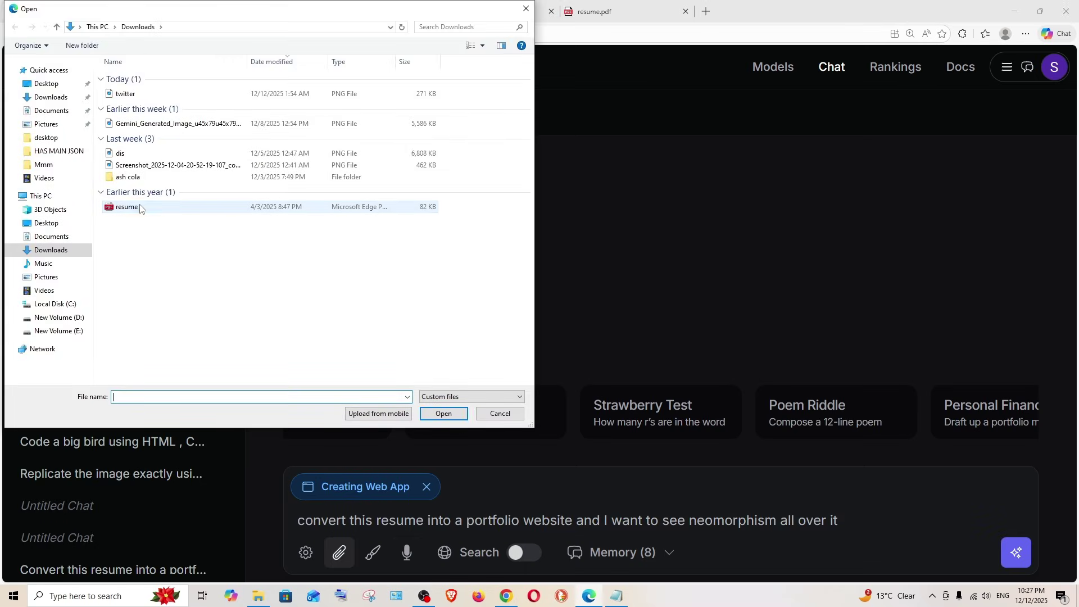
left_click(442, 413)
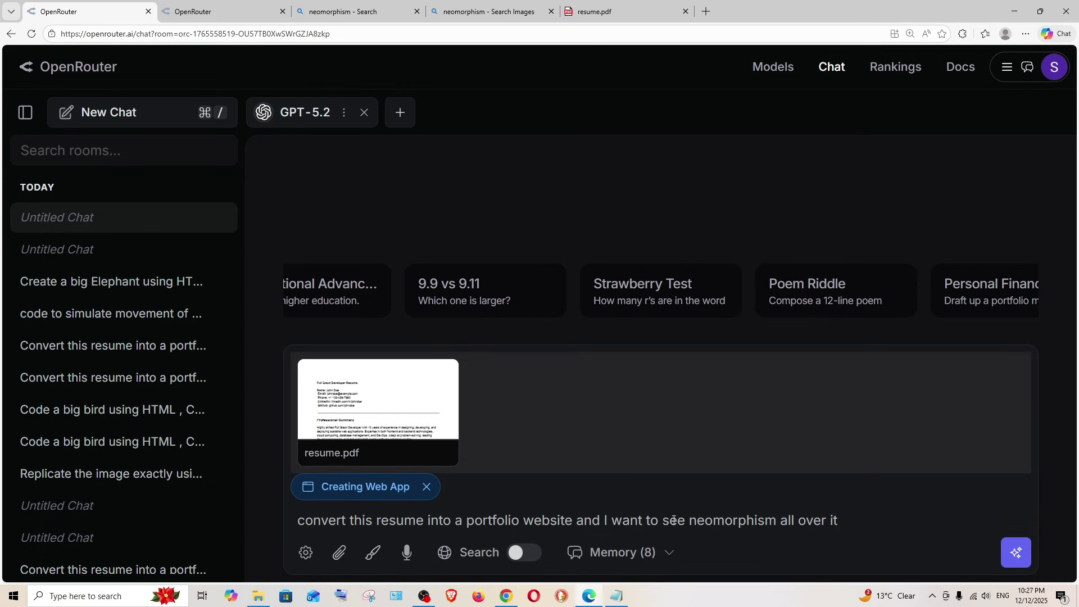
Browse Bing's neomorphism example images, including the dark neumorphic flowchart, then return to Gemini
left_click(491, 10)
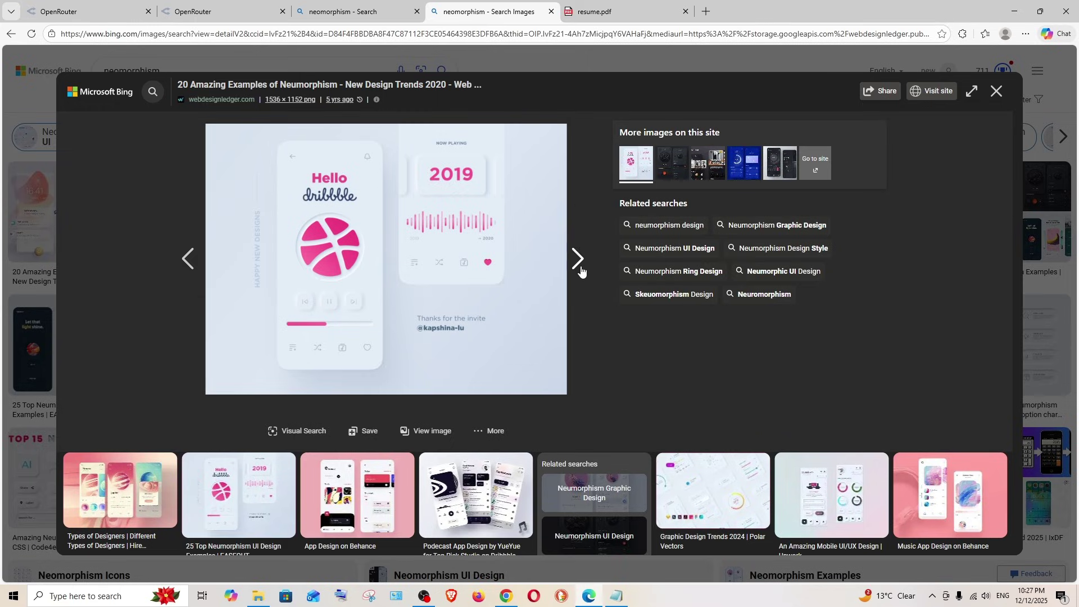
left_click(578, 258)
left_click(578, 265)
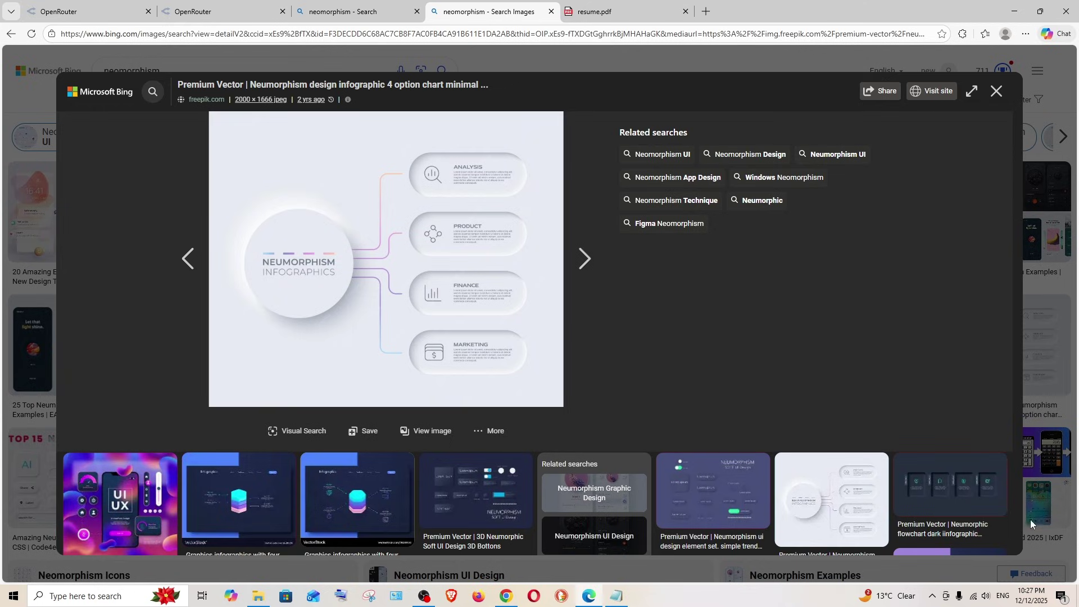
left_click(950, 488)
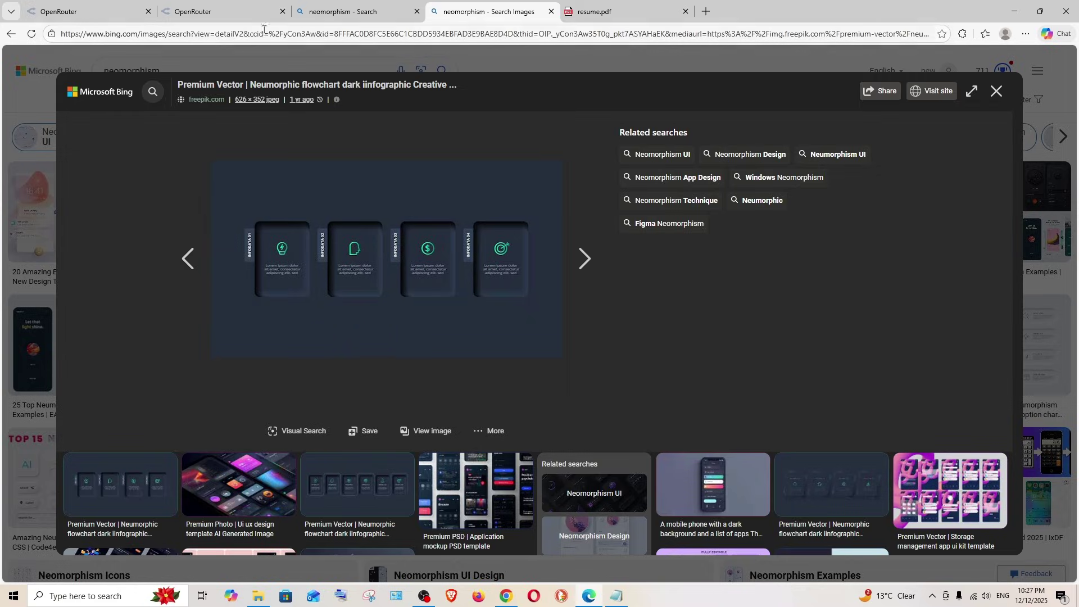
left_click(192, 11)
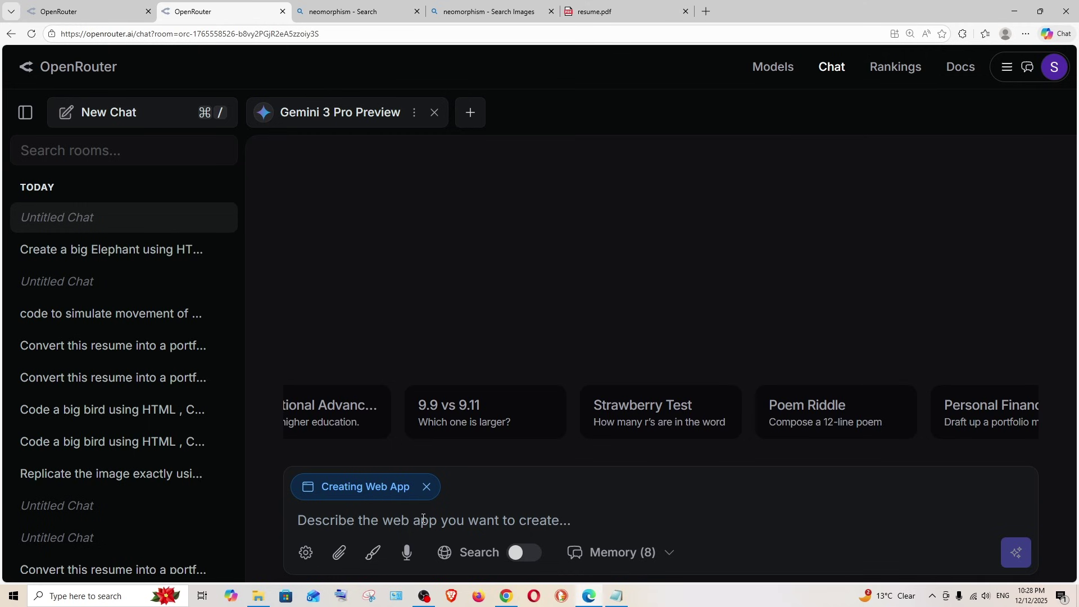
Paste the portfolio prompt into Gemini's chat, review its result, and return to GPT-5.2
type("convert this resume into a portfolio website and I want to see neomorphism all over it")
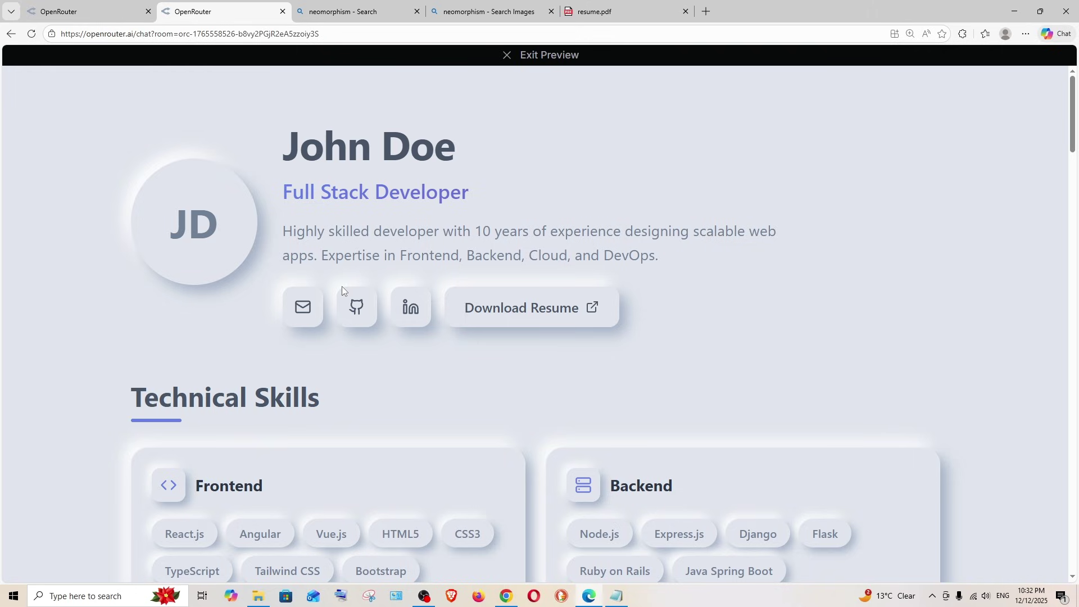
scroll(371, 350, "down", 1)
scroll(368, 325, "down", 1)
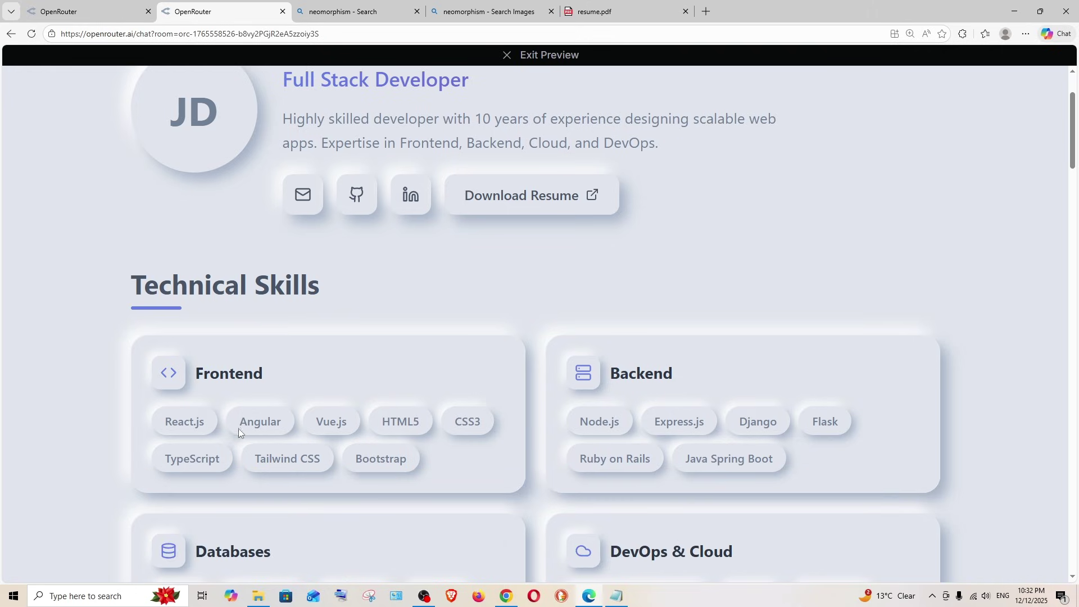
scroll(295, 419, "up", 1)
scroll(294, 419, "up", 1)
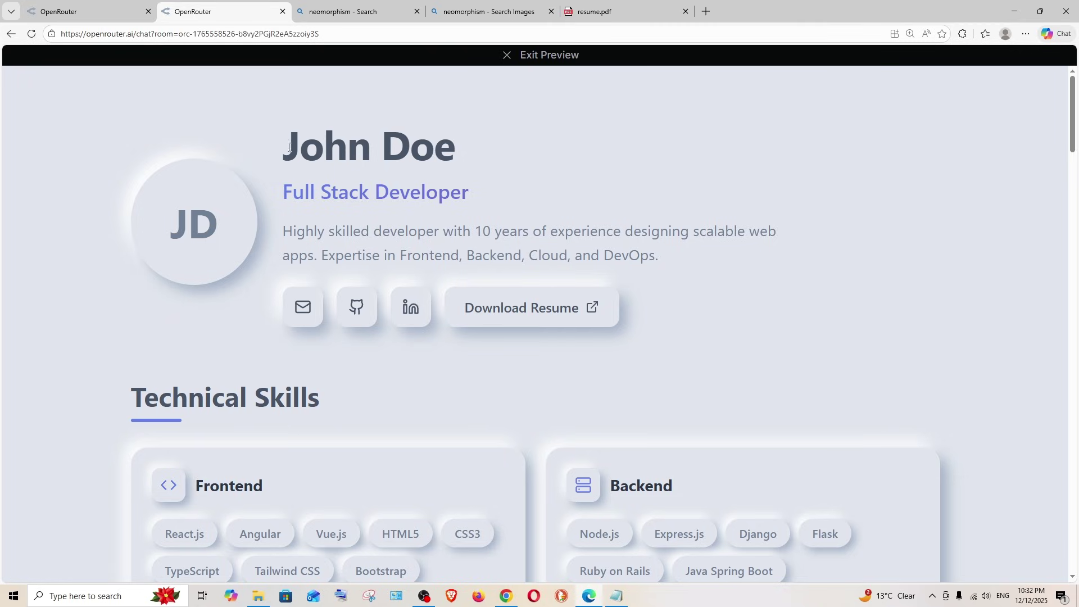
left_click_drag(285, 147, 436, 148)
left_click(262, 238)
scroll(261, 239, "down", 2)
scroll(152, 274, "down", 1)
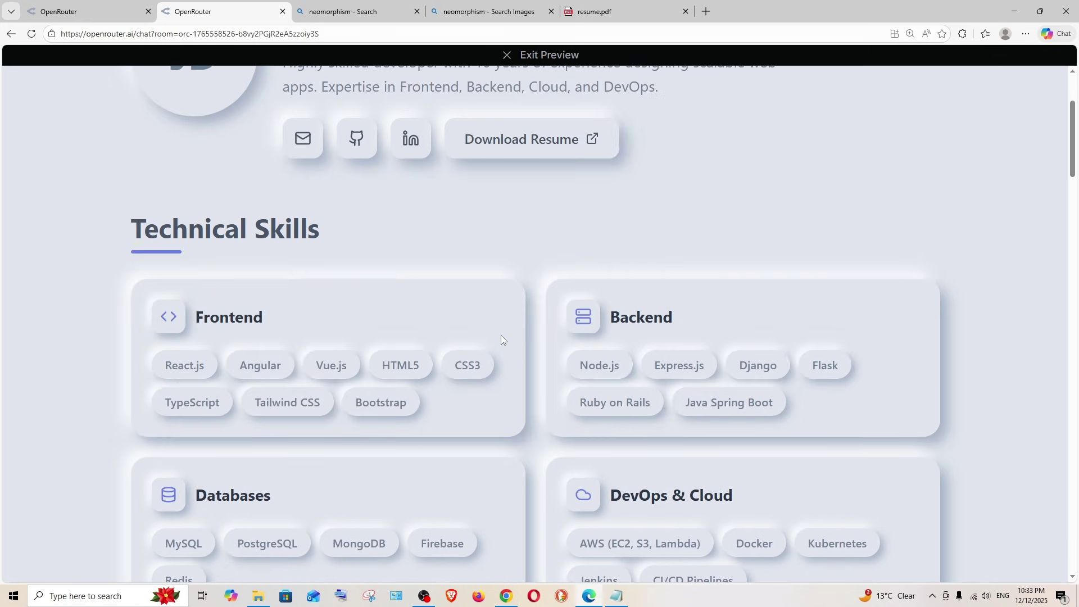
scroll(500, 334, "down", 3)
scroll(526, 360, "down", 3)
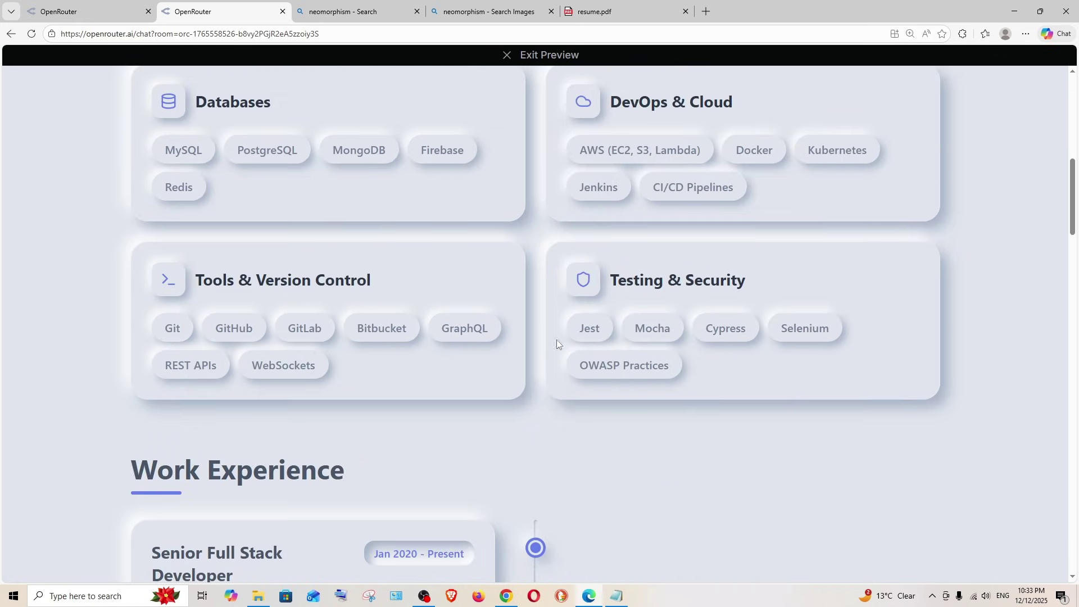
scroll(525, 335, "down", 4)
scroll(384, 302, "up", 1)
left_click_drag(131, 245, 212, 245)
scroll(400, 313, "up", 4)
scroll(400, 313, "up", 5)
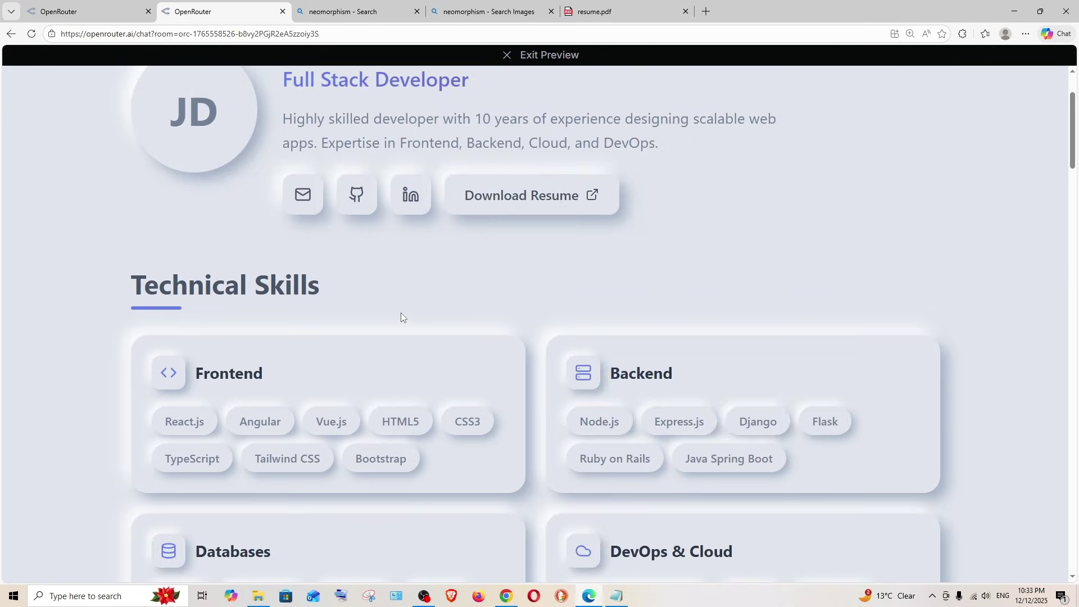
scroll(401, 313, "down", 8)
scroll(402, 274, "down", 2)
scroll(402, 274, "down", 5)
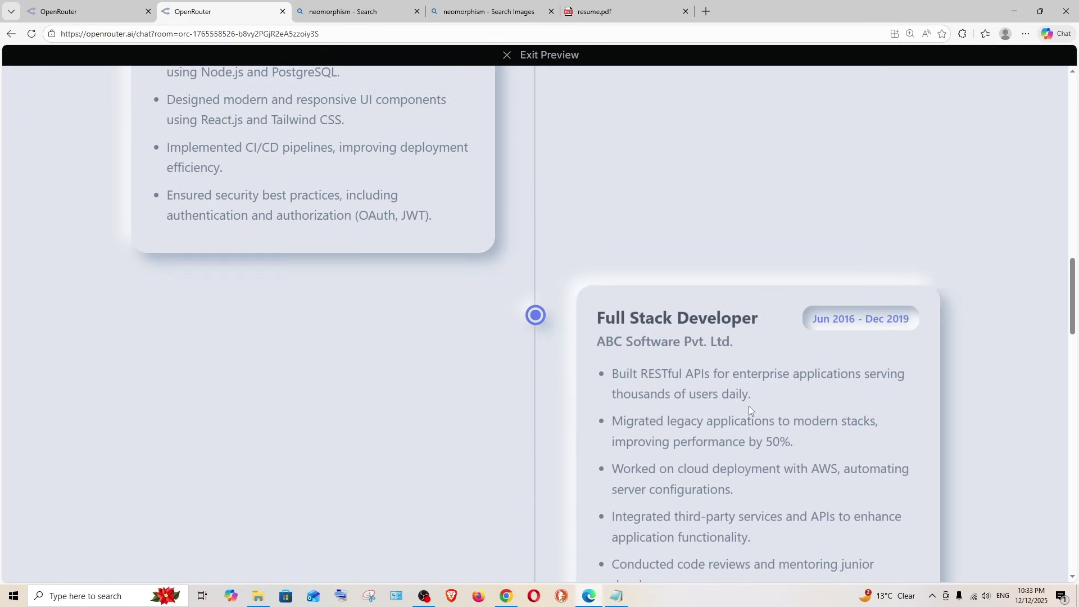
scroll(747, 402, "down", 3)
scroll(574, 308, "down", 3)
scroll(583, 298, "down", 2)
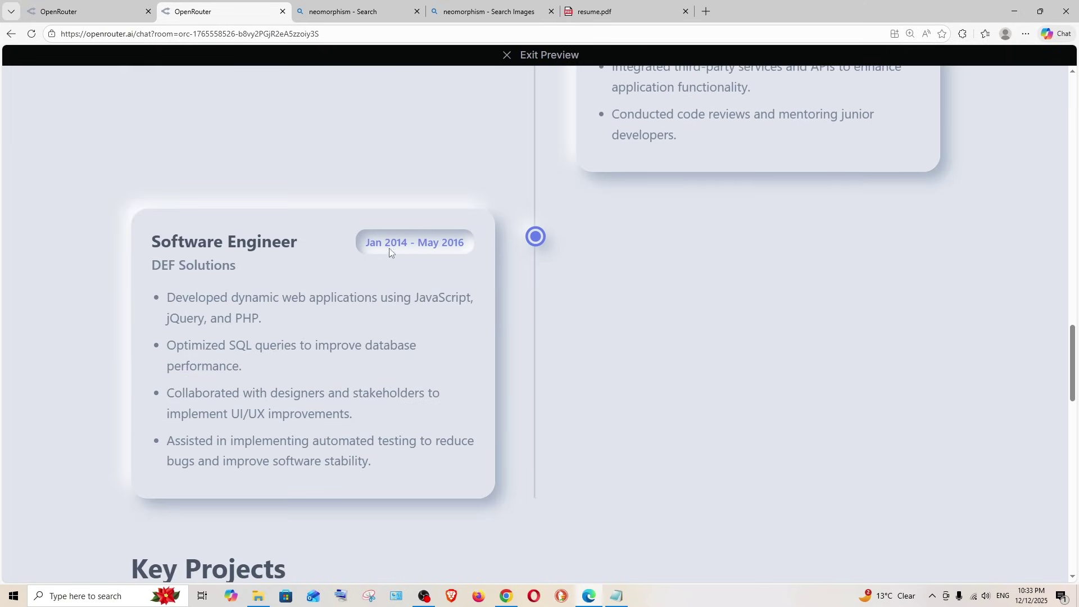
scroll(640, 298, "up", 3)
scroll(640, 298, "up", 4)
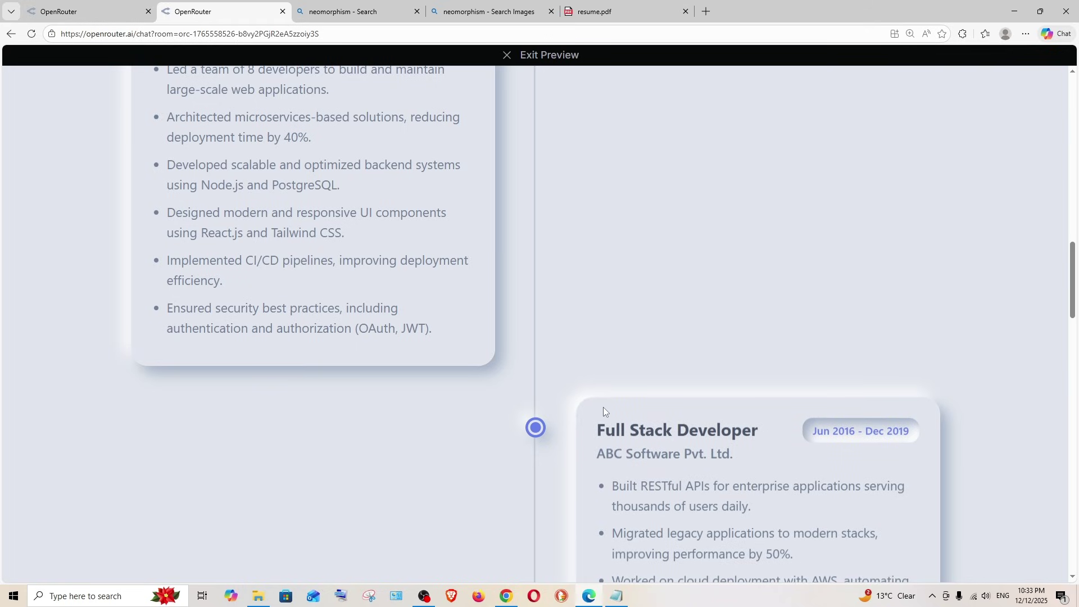
scroll(611, 358, "down", 2)
scroll(619, 308, "down", 2)
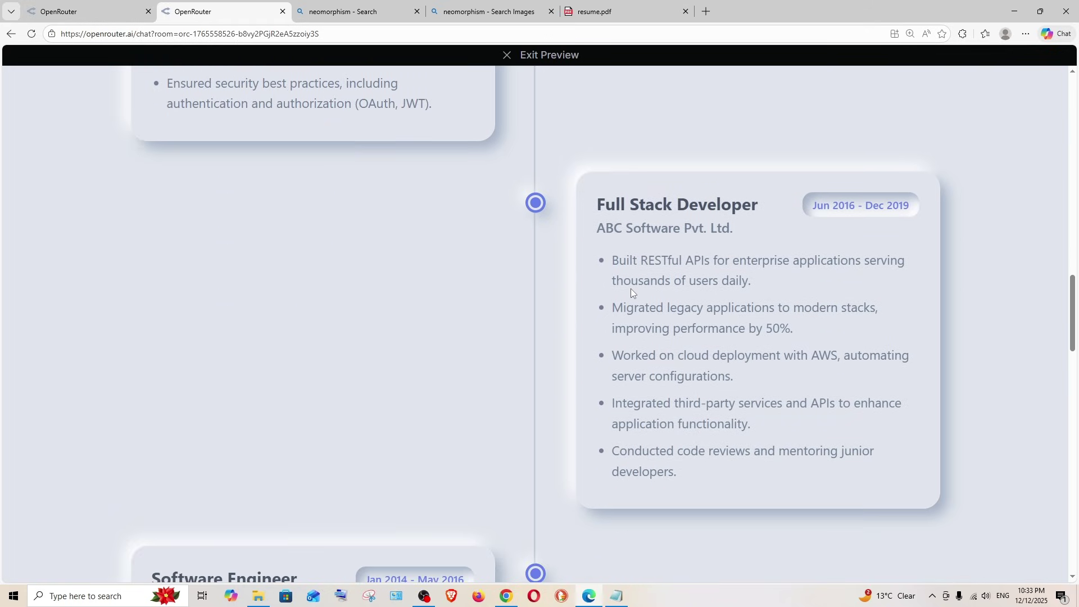
scroll(630, 288, "up", 2)
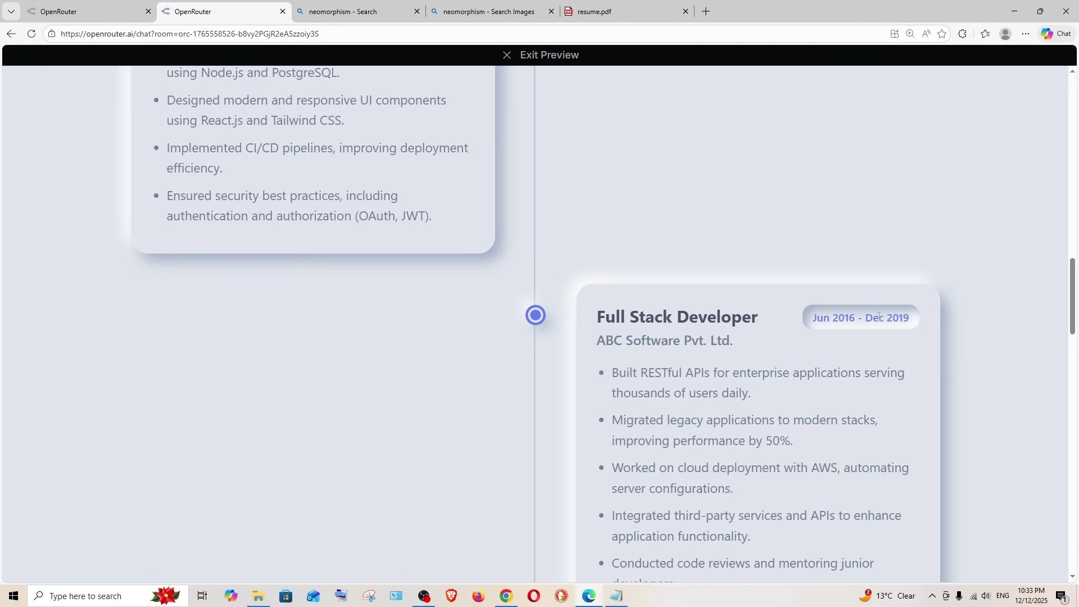
scroll(657, 344, "up", 5)
scroll(657, 345, "up", 3)
scroll(601, 348, "up", 2)
scroll(601, 348, "up", 4)
scroll(601, 348, "down", 5)
scroll(601, 350, "down", 5)
scroll(601, 350, "down", 4)
scroll(601, 350, "down", 2)
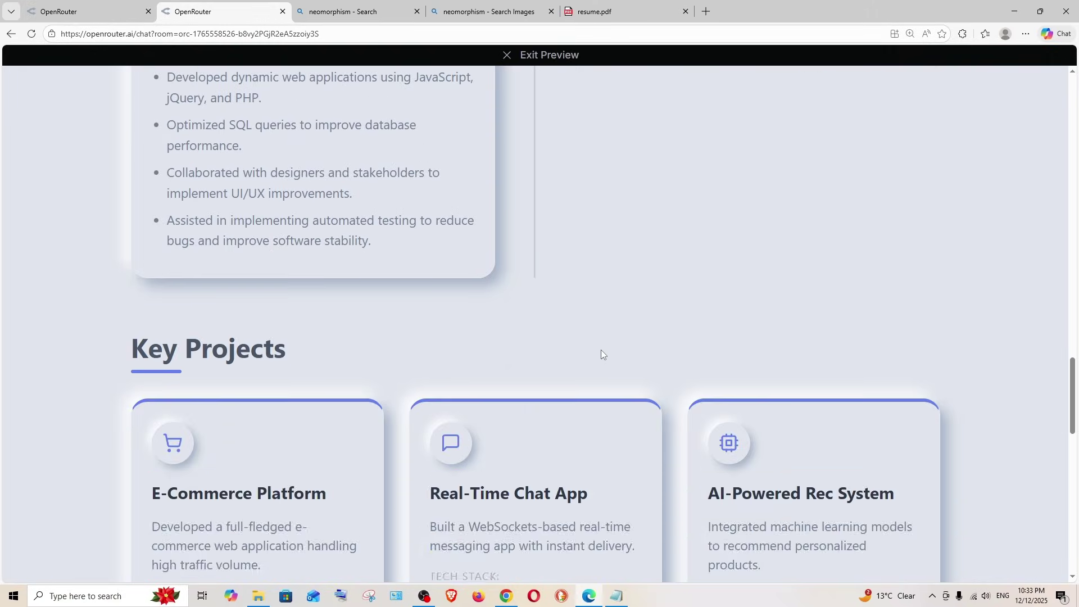
scroll(601, 349, "down", 2)
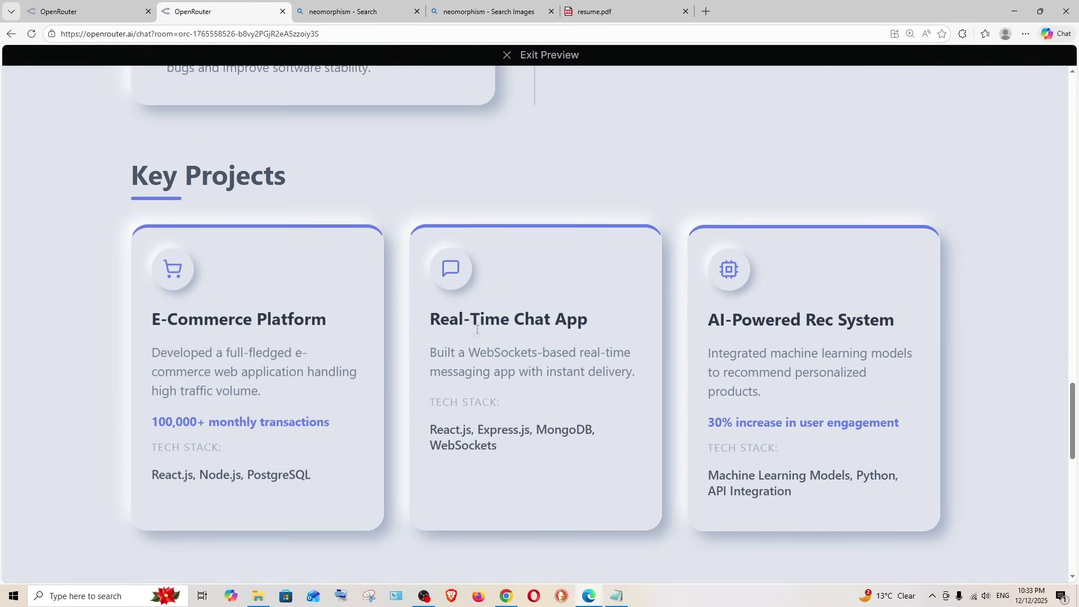
scroll(478, 328, "down", 5)
scroll(478, 328, "down", 2)
scroll(312, 289, "down", 3)
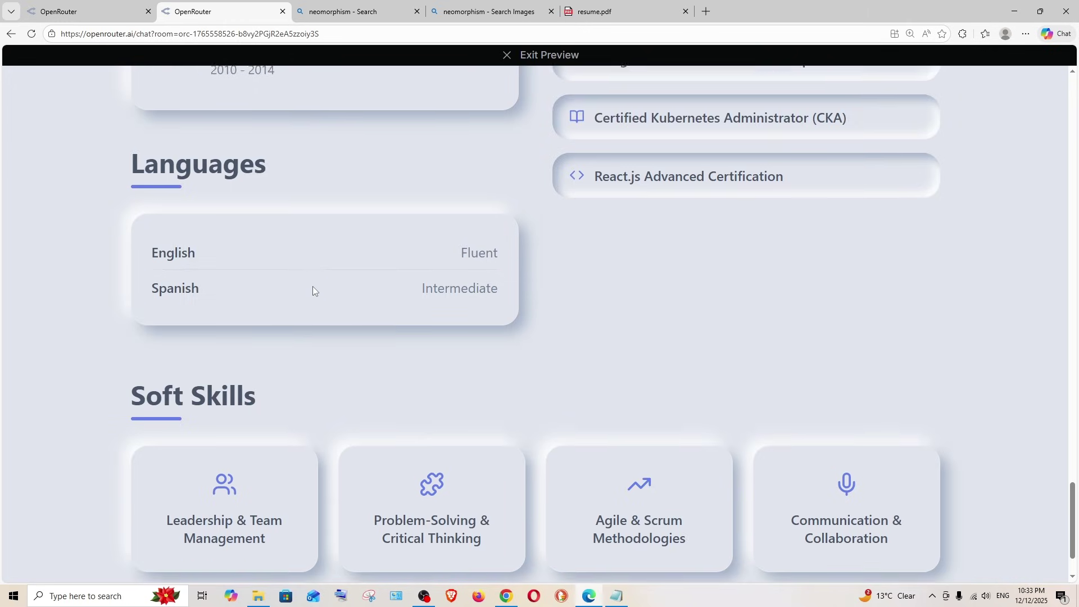
scroll(312, 288, "down", 2)
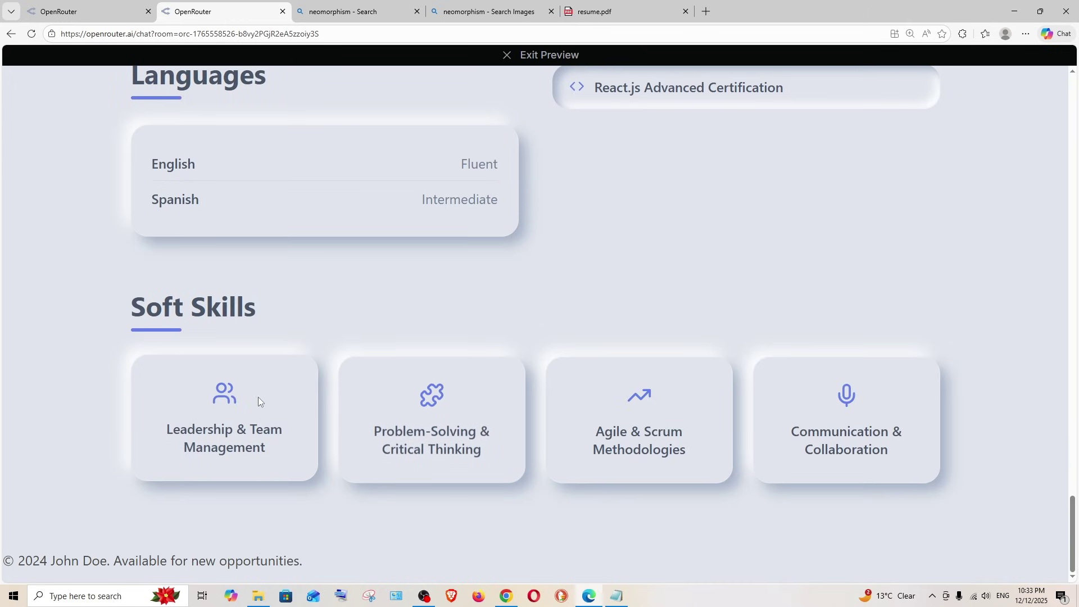
scroll(531, 447, "up", 4)
scroll(532, 444, "up", 5)
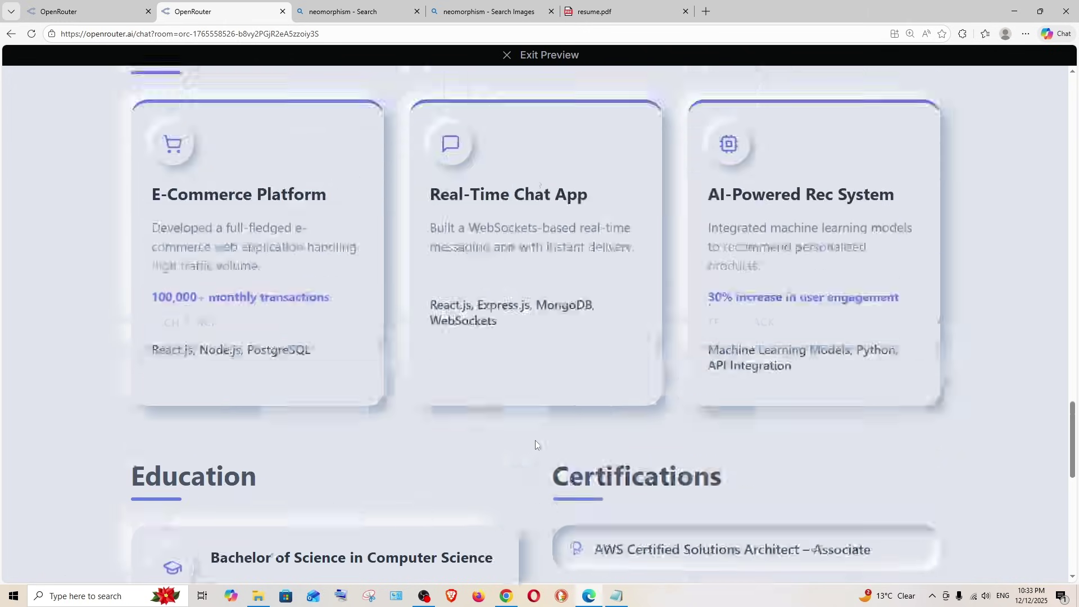
scroll(535, 440, "up", 5)
key("ctrl+shift+Tab")
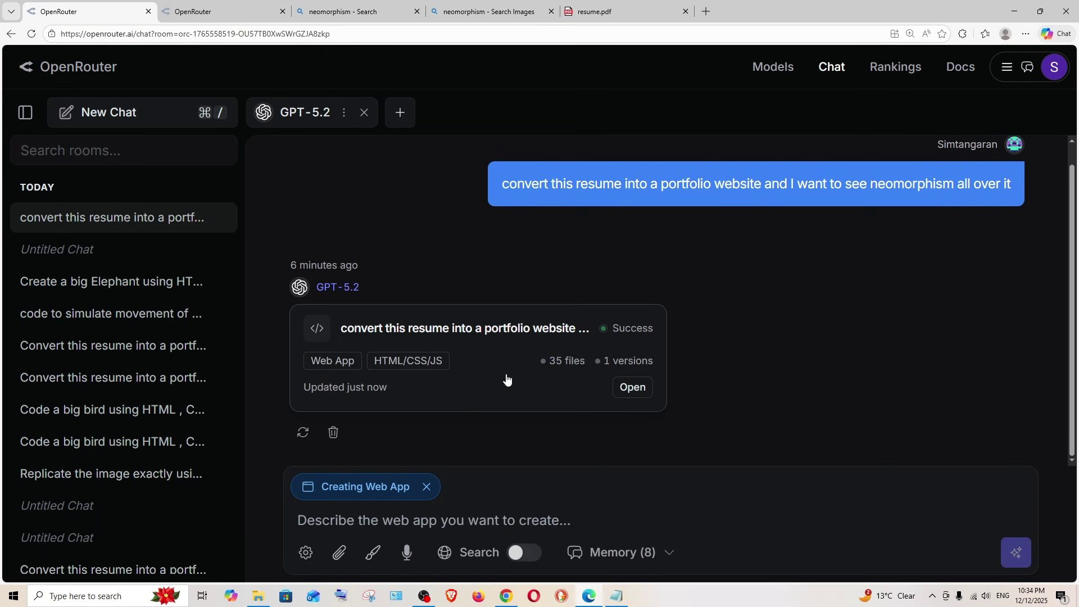
Preview GPT-5.2's portfolio and test its nav links through Experience, Education and Contact
left_click(507, 378)
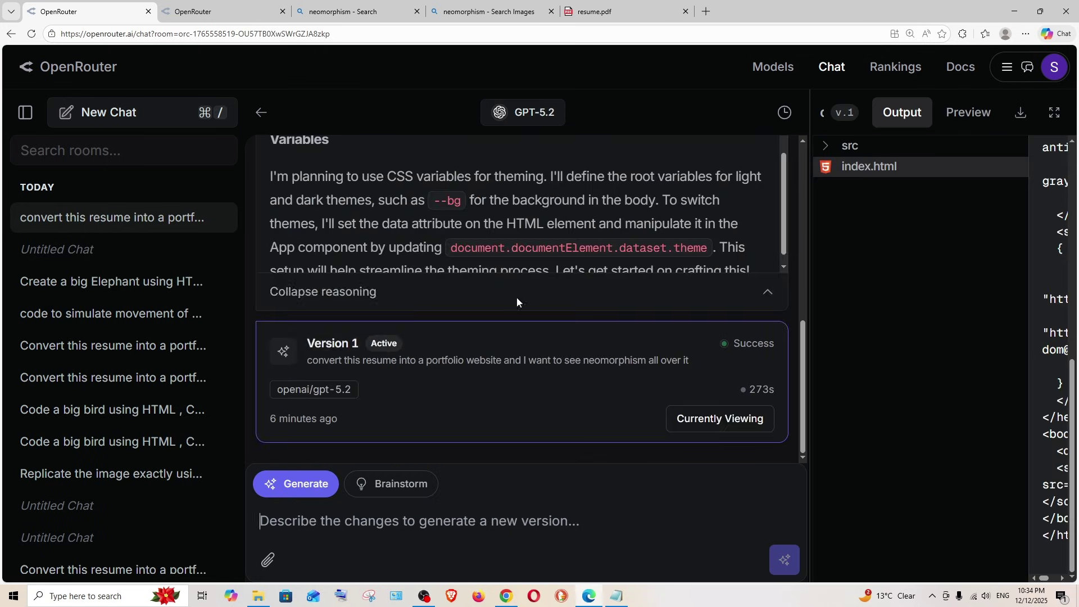
scroll(548, 321, "up", 5)
scroll(611, 332, "up", 3)
scroll(611, 333, "up", 4)
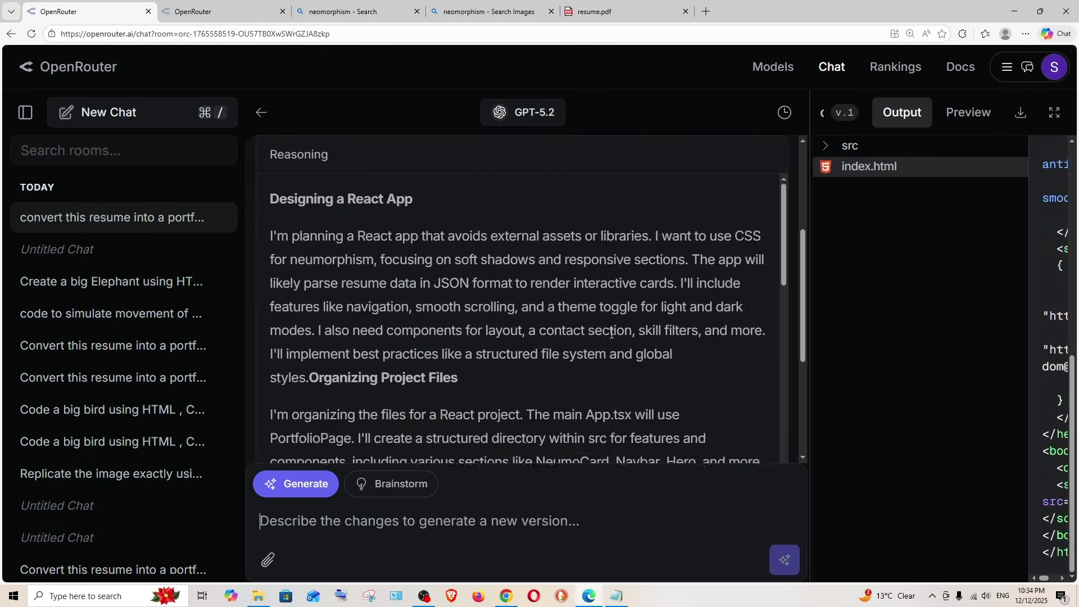
scroll(611, 332, "down", 3)
scroll(611, 332, "down", 8)
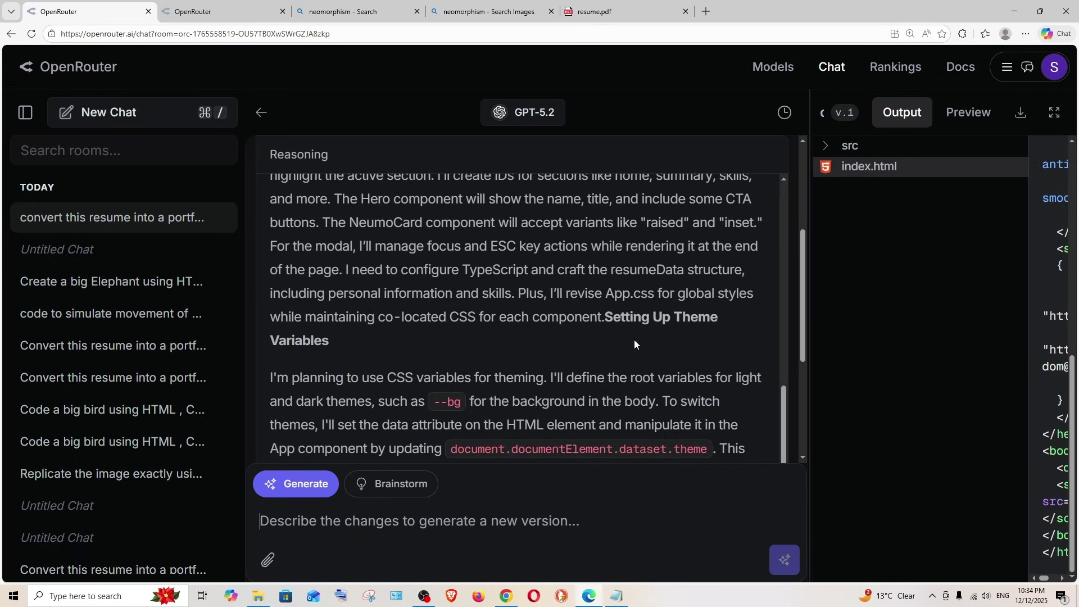
left_click(968, 112)
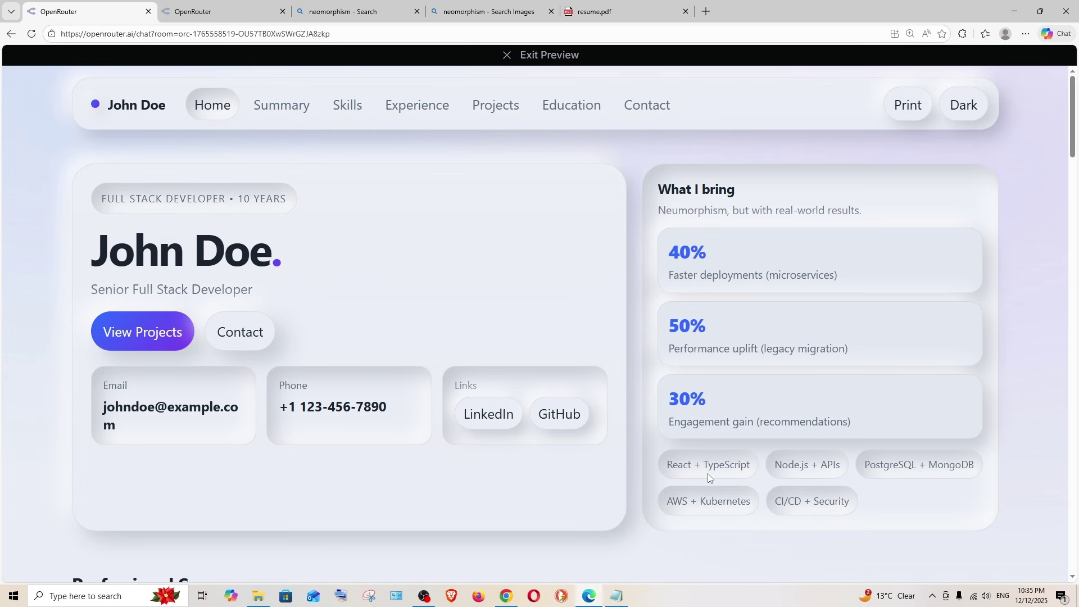
scroll(717, 413, "down", 5)
scroll(718, 413, "down", 4)
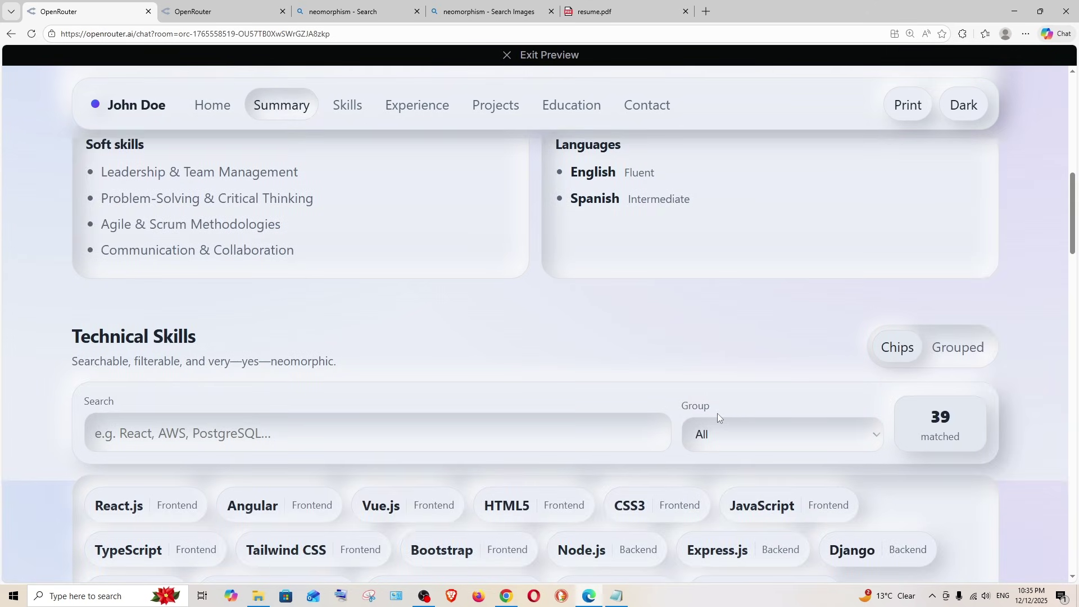
scroll(717, 413, "down", 5)
scroll(717, 414, "down", 4)
scroll(646, 405, "up", 6)
scroll(647, 405, "up", 6)
scroll(646, 409, "up", 3)
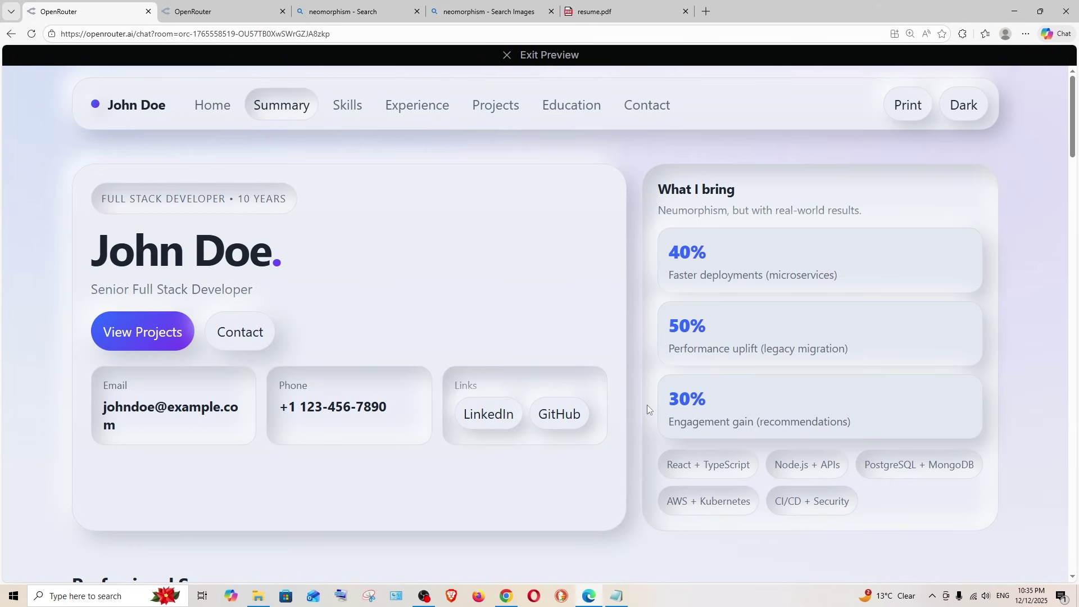
left_click(212, 105)
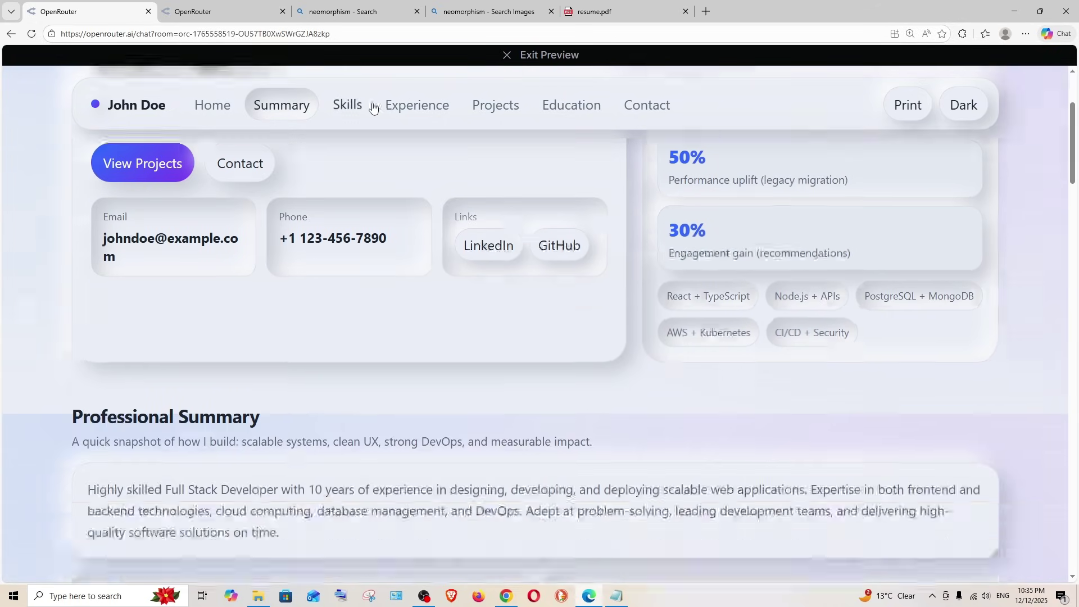
left_click(347, 105)
left_click(417, 104)
left_click(571, 105)
left_click(646, 104)
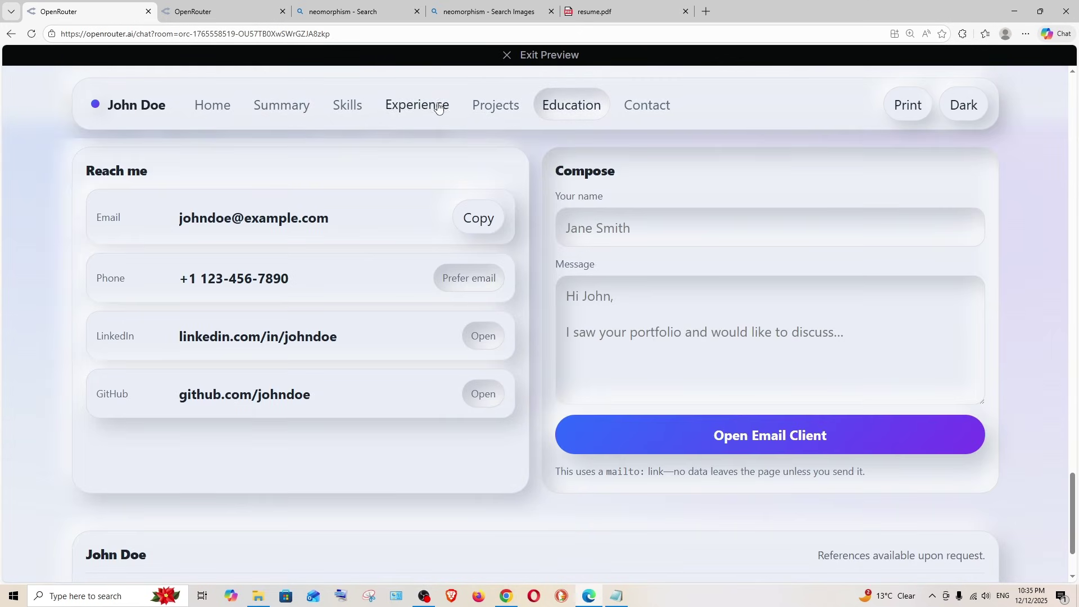
left_click(211, 104)
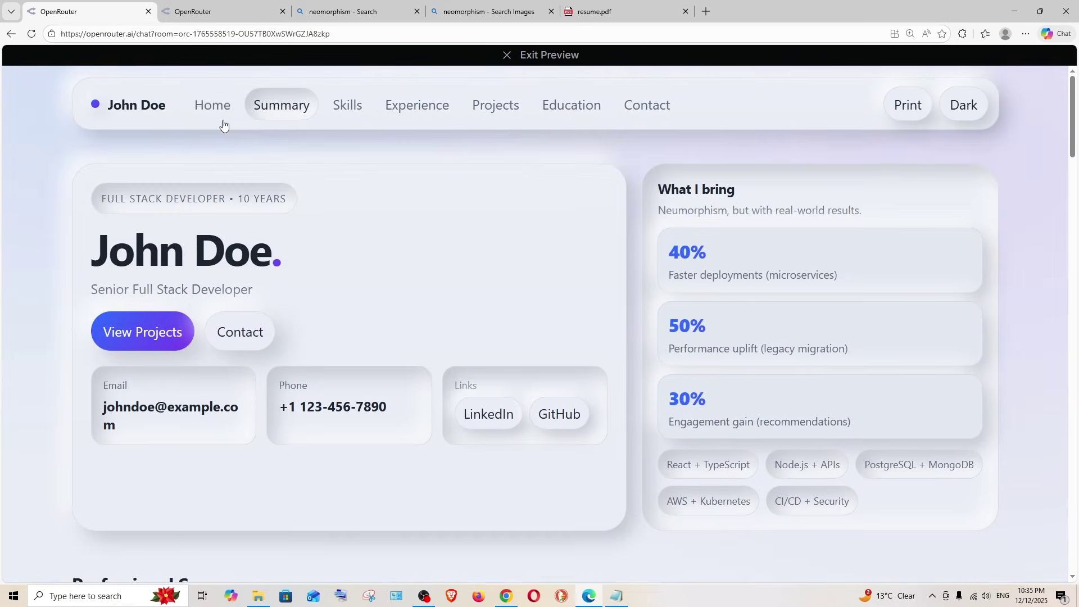
left_click(219, 11)
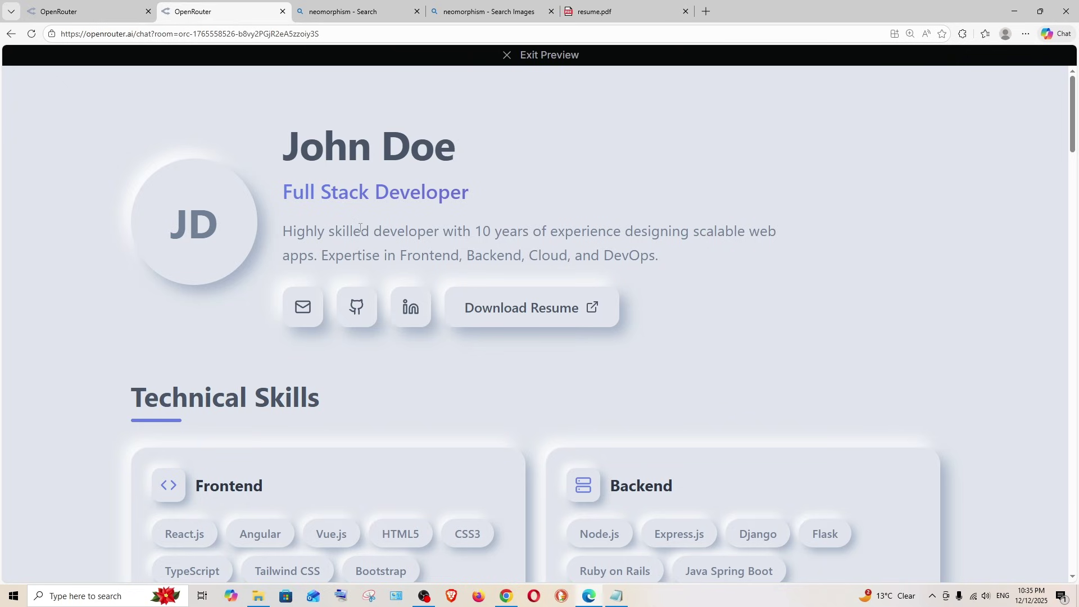
scroll(359, 228, "down", 5)
scroll(360, 228, "down", 3)
scroll(360, 228, "up", 4)
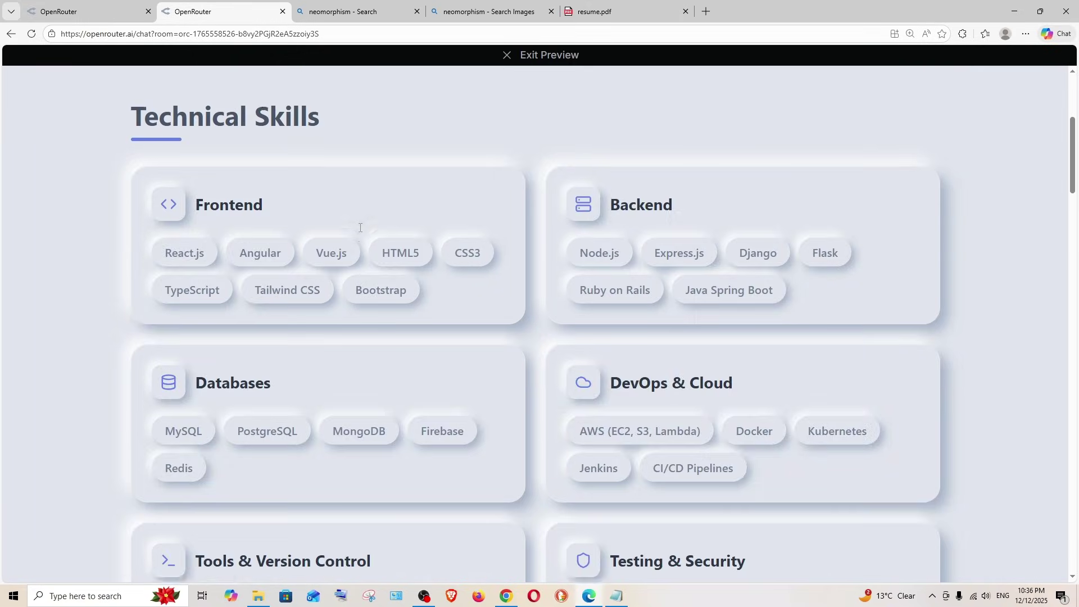
scroll(360, 227, "up", 5)
Select and then deselect the hero text in Gemini's portfolio preview
left_click_drag(101, 94, 1028, 354)
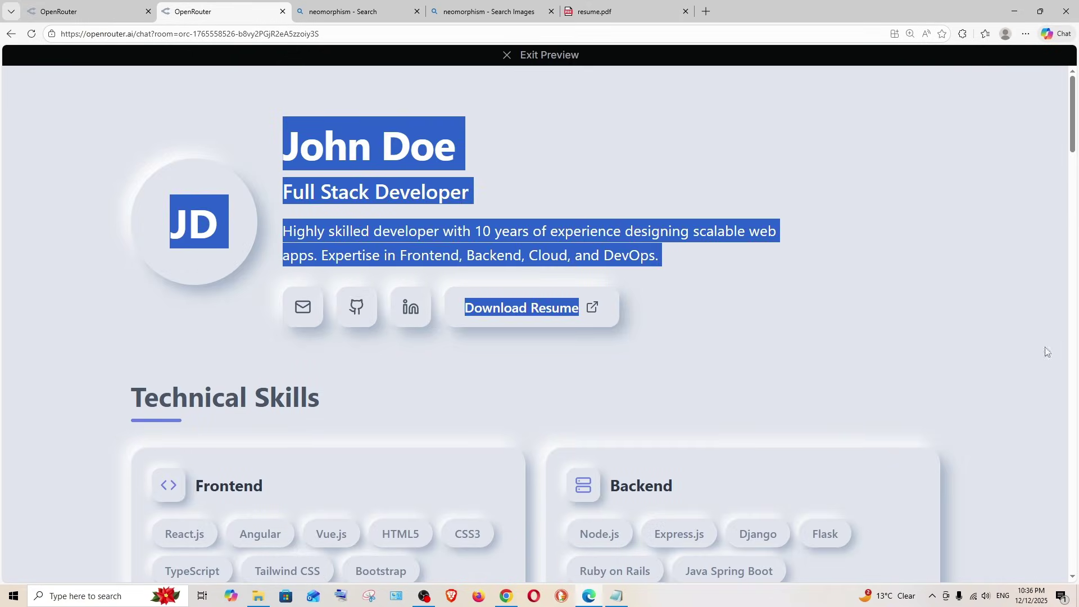
left_click(944, 356)
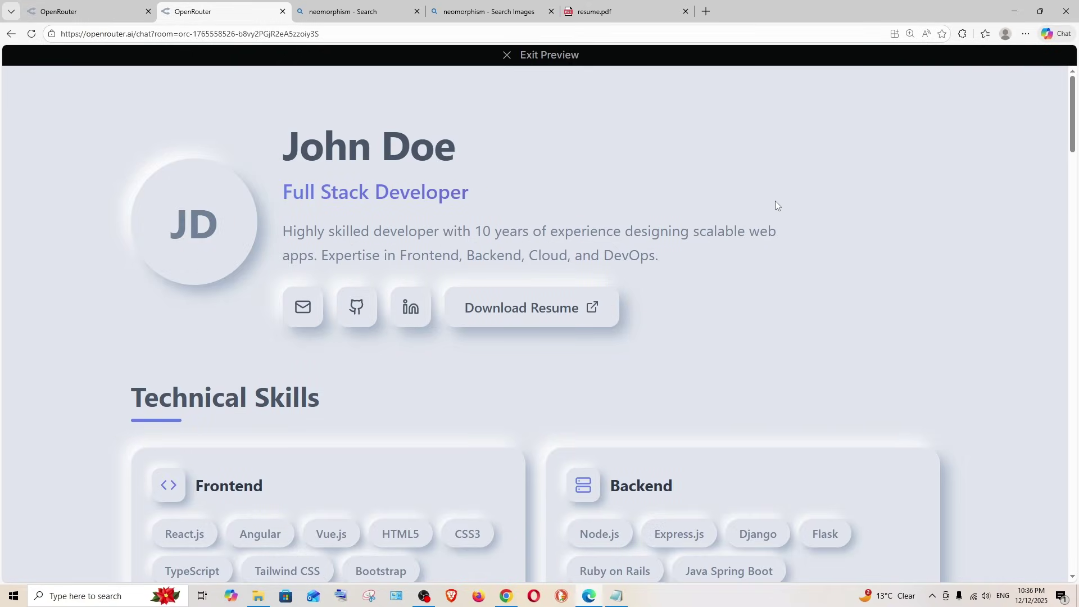
scroll(840, 132, "down", 4)
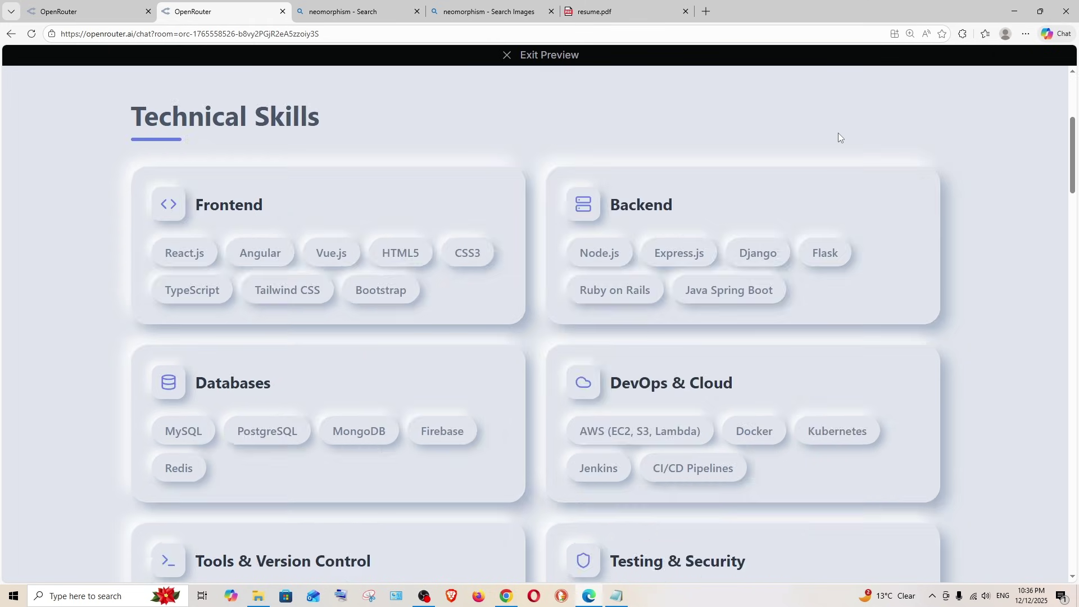
scroll(840, 132, "down", 5)
scroll(839, 133, "down", 5)
scroll(838, 132, "down", 5)
scroll(837, 133, "down", 5)
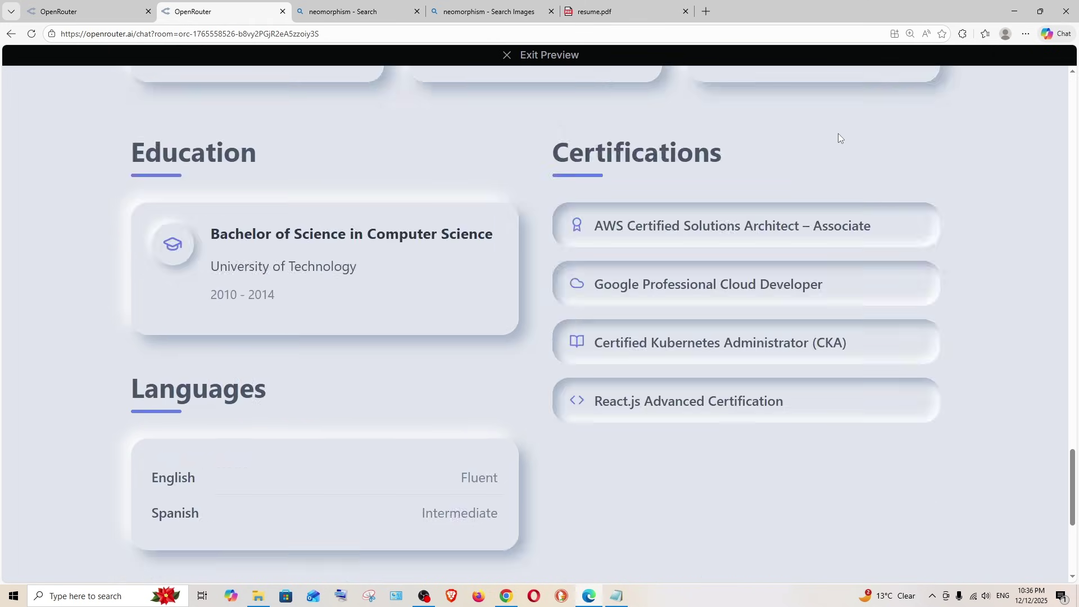
scroll(838, 134, "down", 4)
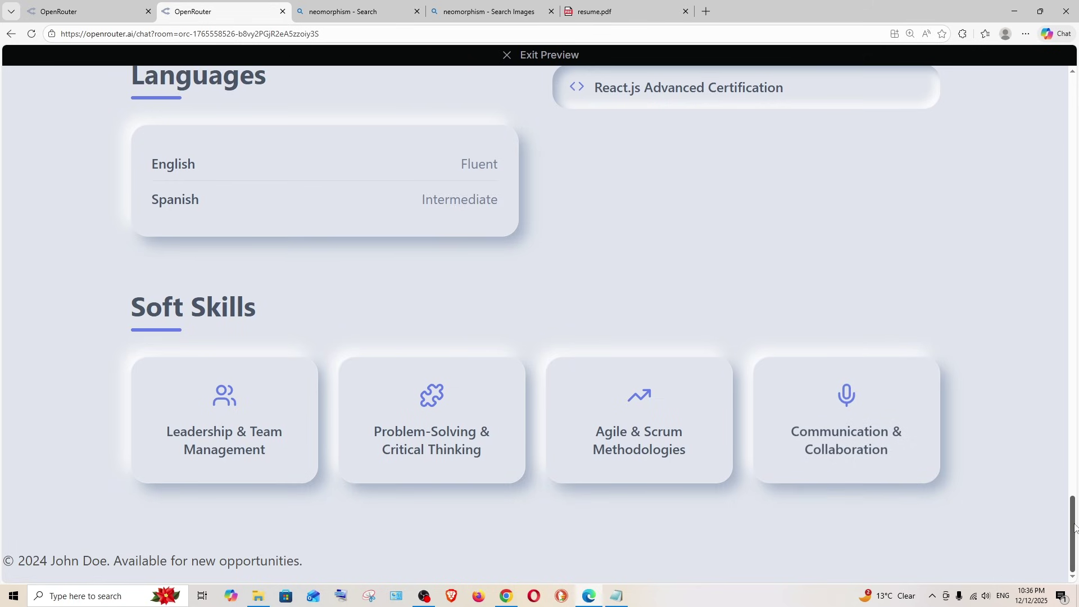
left_click_drag(1073, 529, 1072, 106)
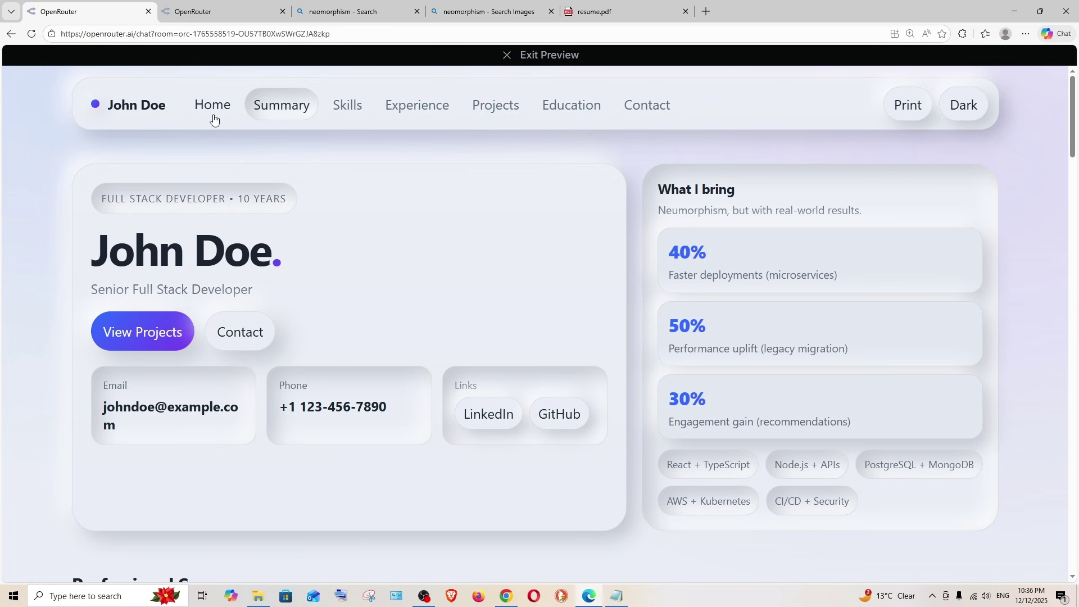
scroll(388, 109, "down", 5)
scroll(506, 110, "down", 5)
scroll(590, 107, "down", 3)
scroll(615, 106, "down", 5)
scroll(640, 106, "down", 4)
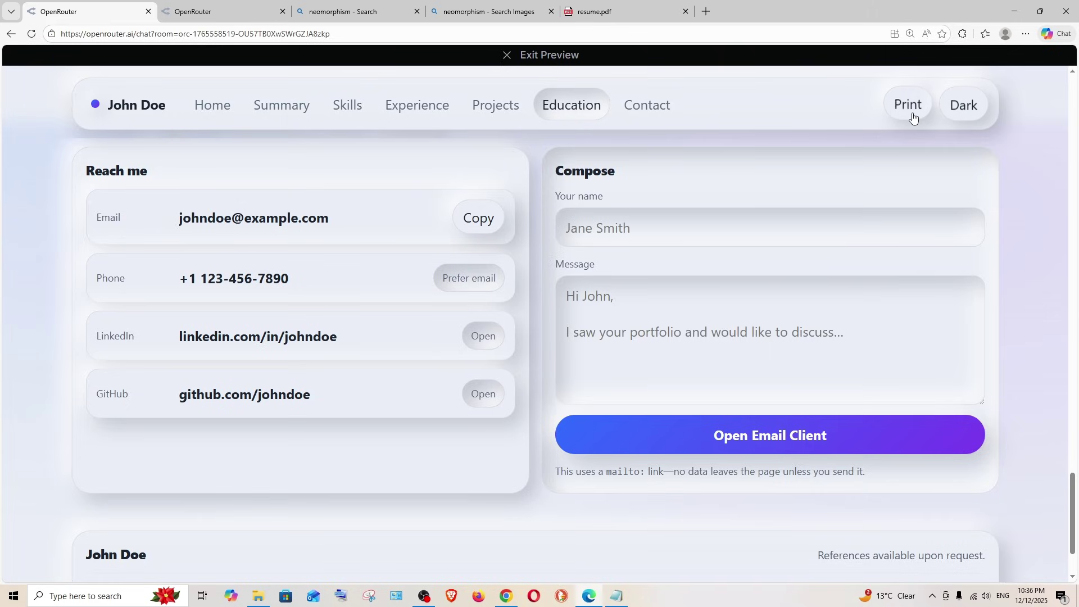
left_click(963, 104)
scroll(573, 344, "down", 2)
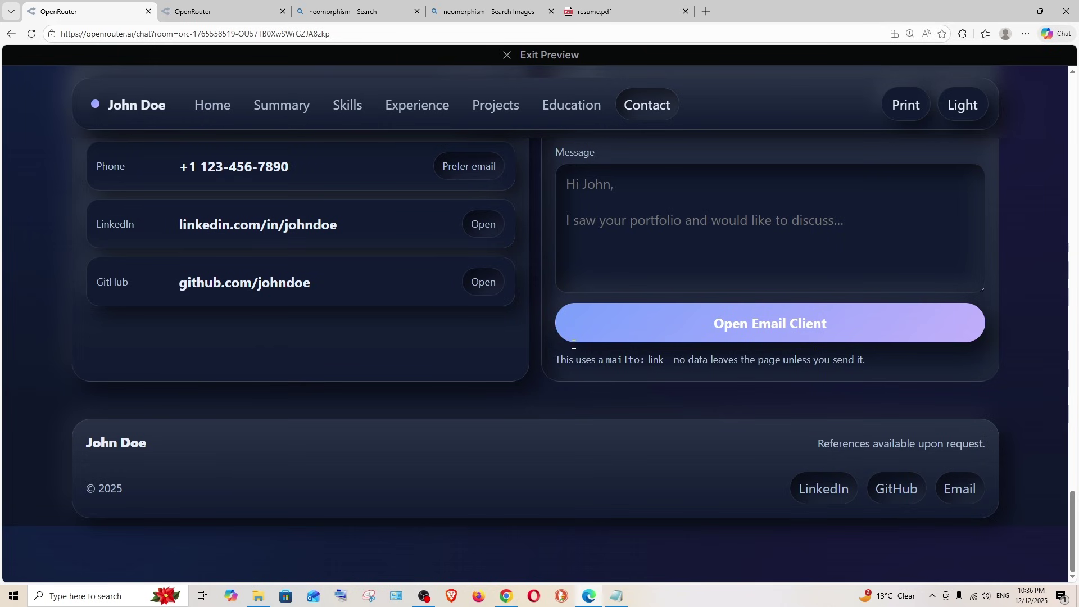
scroll(572, 379, "up", 5)
scroll(572, 379, "up", 5)
scroll(572, 378, "up", 5)
scroll(572, 379, "up", 5)
scroll(573, 378, "up", 5)
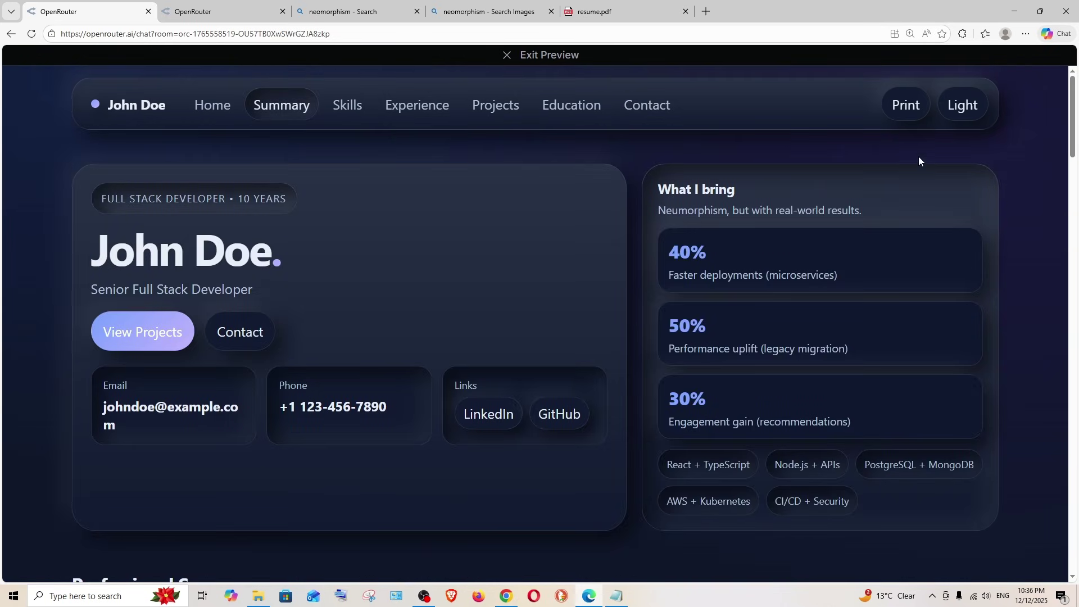
left_click(961, 105)
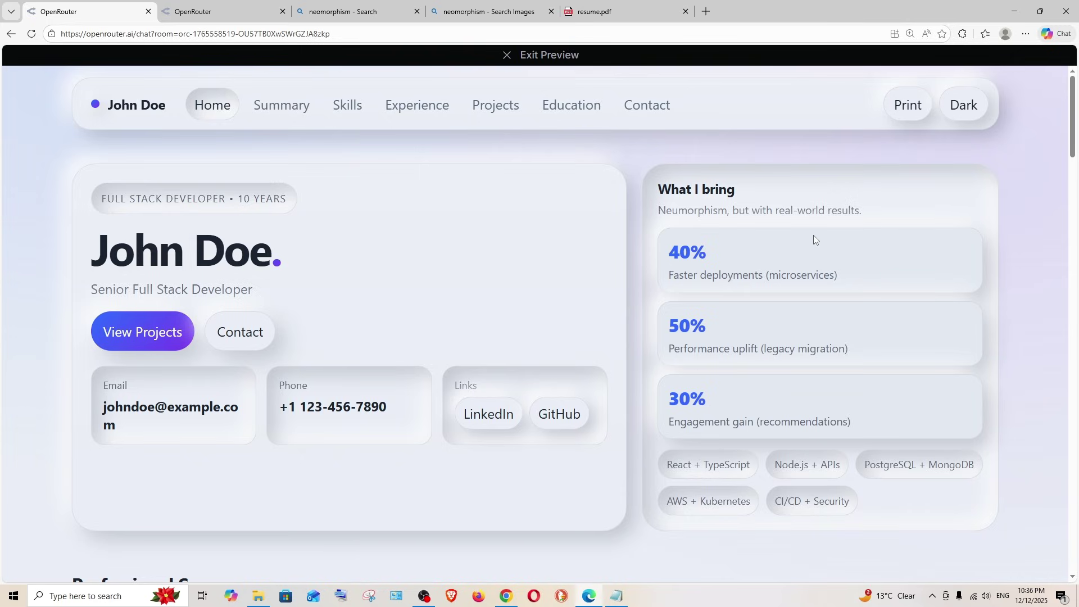
left_click(192, 11)
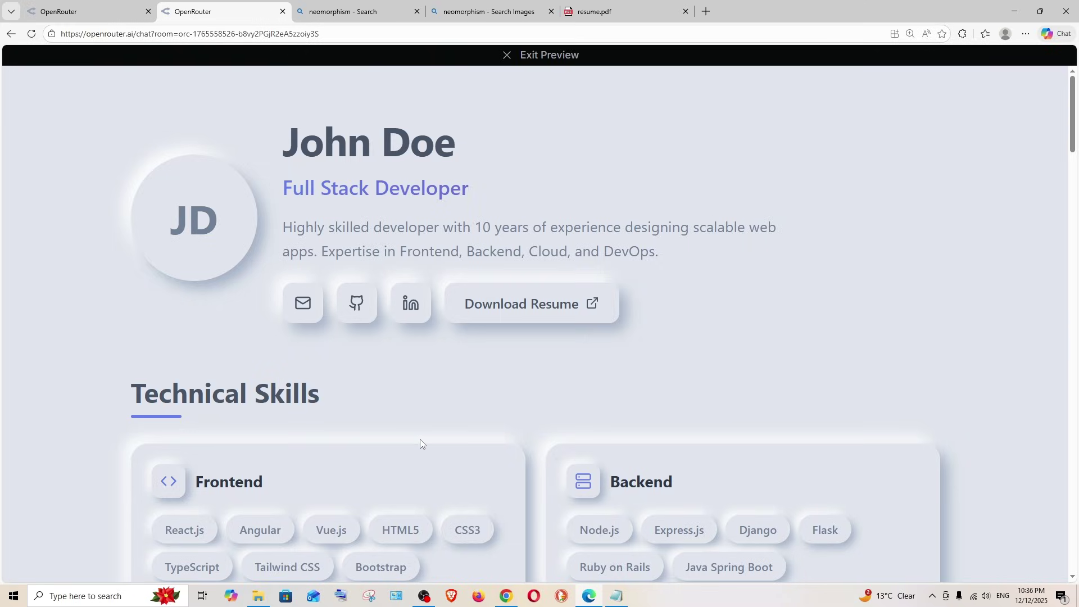
scroll(420, 439, "down", 4)
scroll(419, 440, "down", 4)
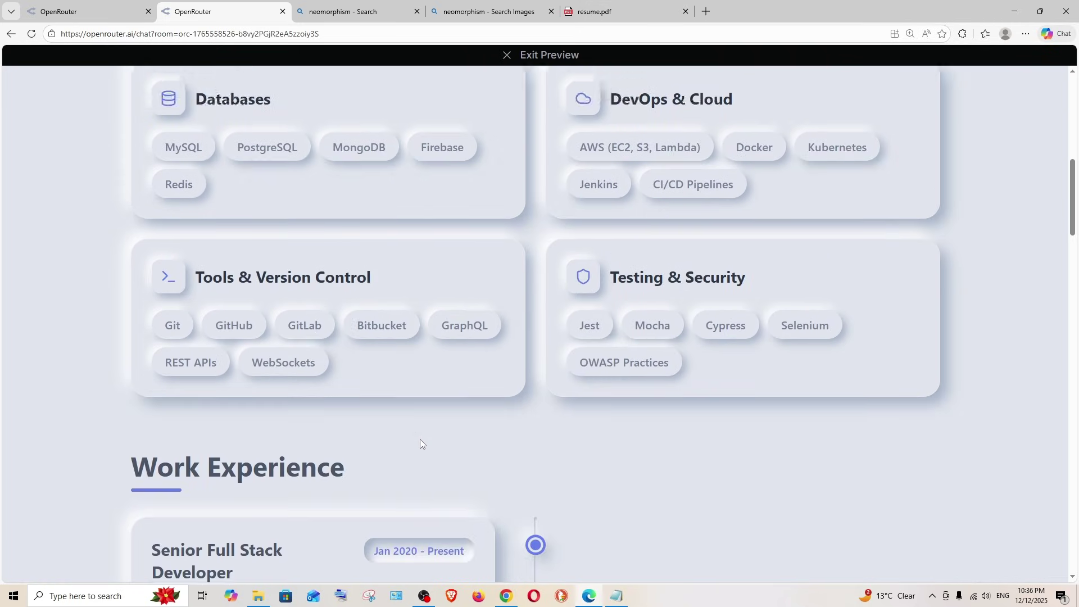
scroll(420, 439, "up", 1)
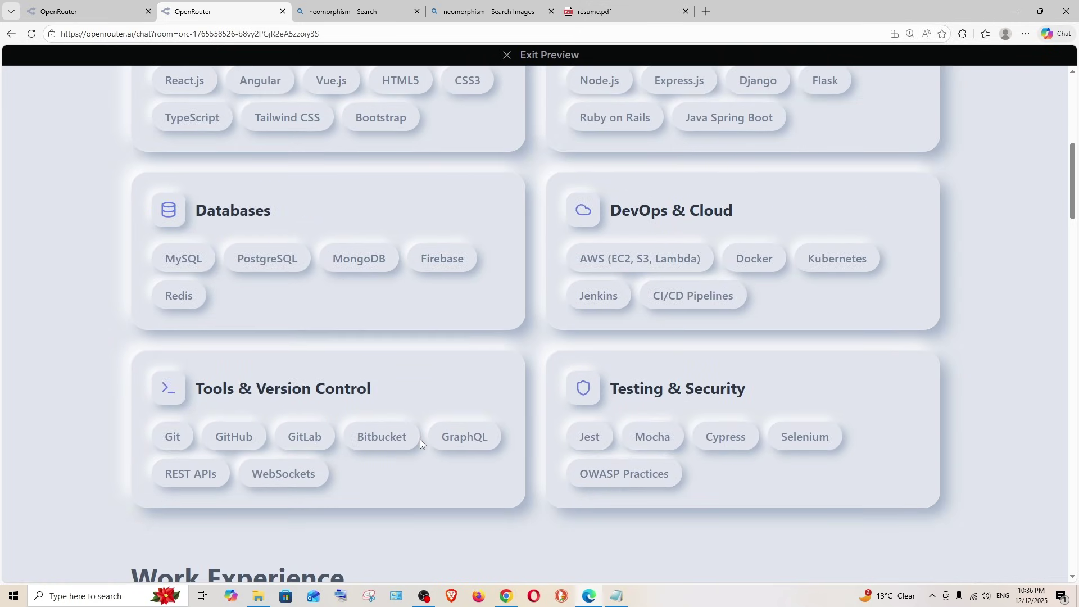
left_click(120, 18)
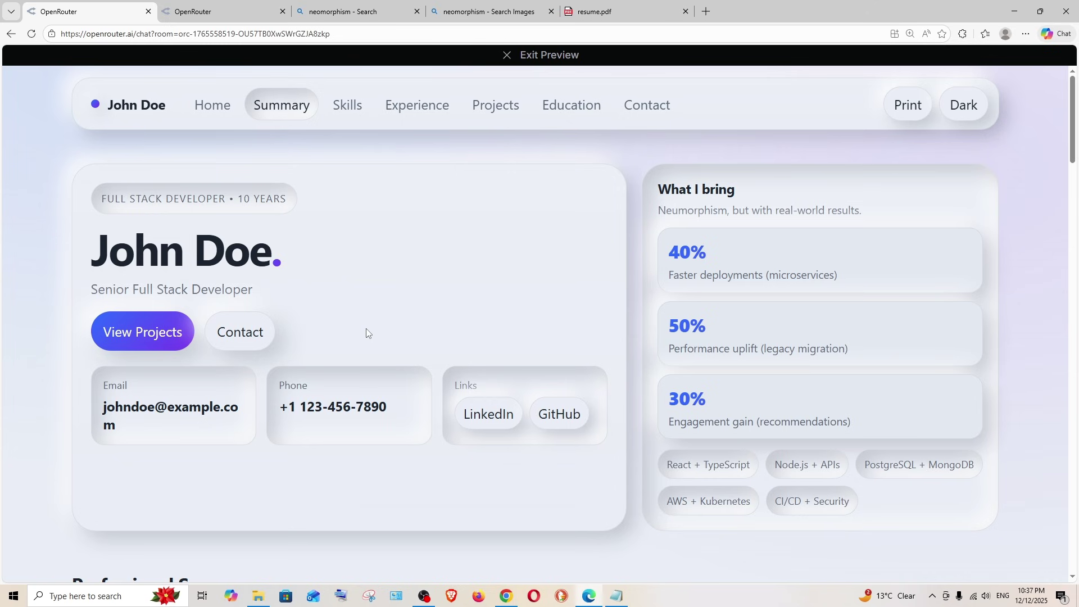
scroll(367, 332, "down", 6)
scroll(370, 323, "up", 5)
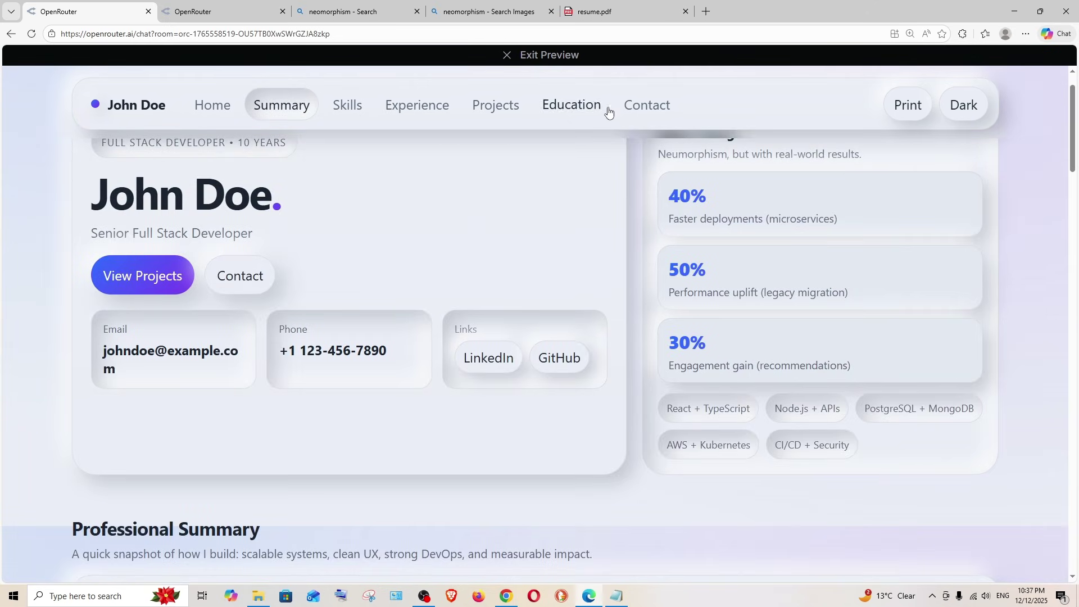
left_click(646, 104)
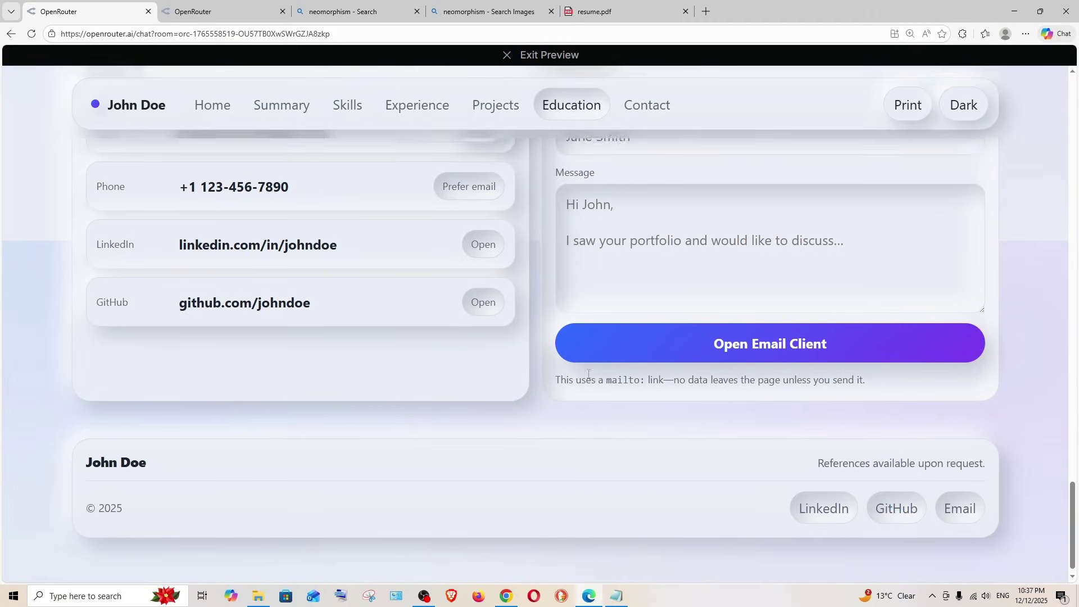
left_click_drag(1073, 514, 1073, 84)
left_click(211, 11)
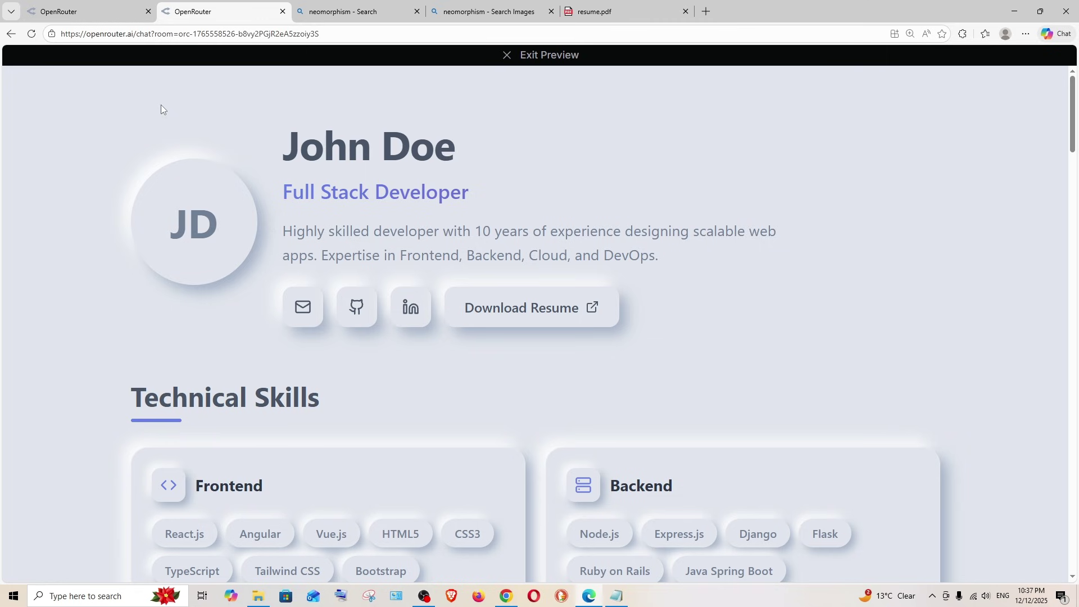
scroll(534, 191, "down", 5)
scroll(533, 191, "down", 5)
scroll(534, 191, "down", 5)
scroll(533, 191, "down", 5)
scroll(534, 191, "down", 5)
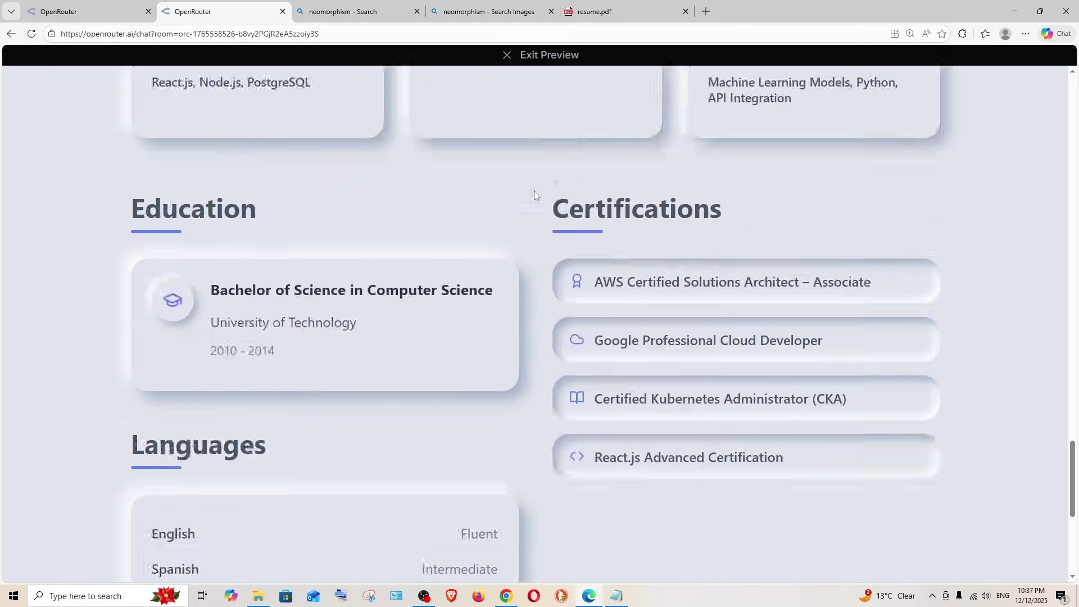
scroll(533, 191, "down", 5)
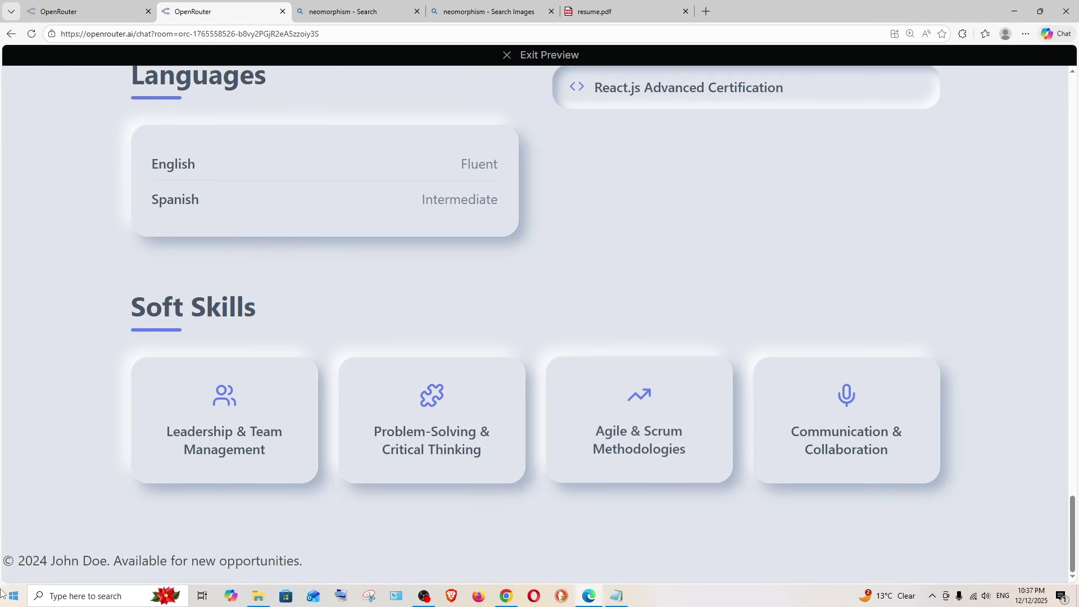
mouse_move(2, 561)
left_mouse_down()
mouse_move(213, 534)
mouse_move(303, 561)
left_mouse_up()
left_click(1011, 535)
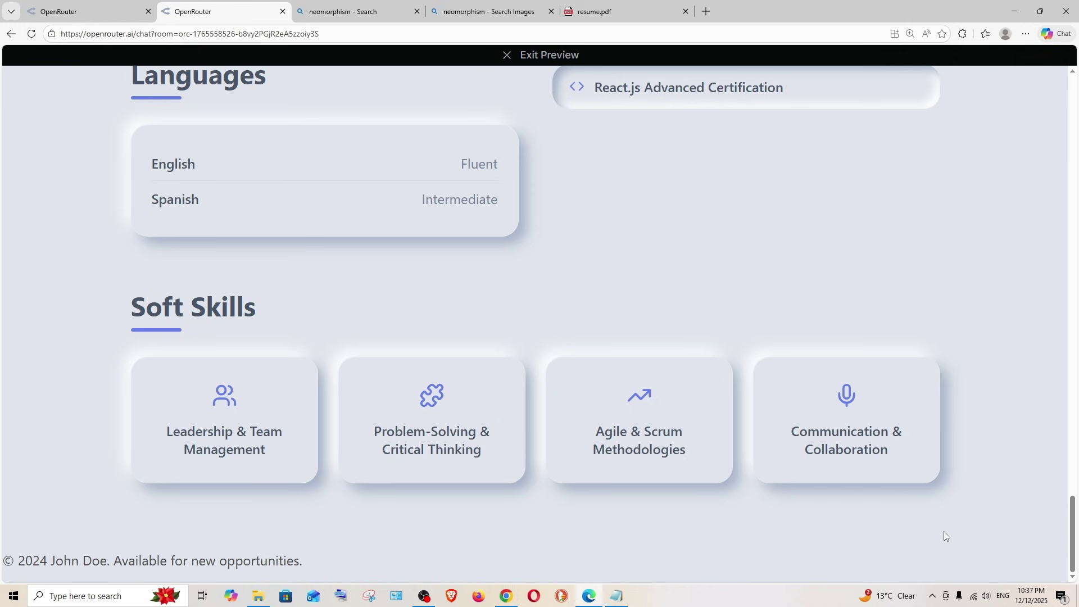
scroll(943, 531, "up", 4)
scroll(943, 531, "up", 4)
scroll(944, 531, "up", 5)
scroll(943, 531, "up", 5)
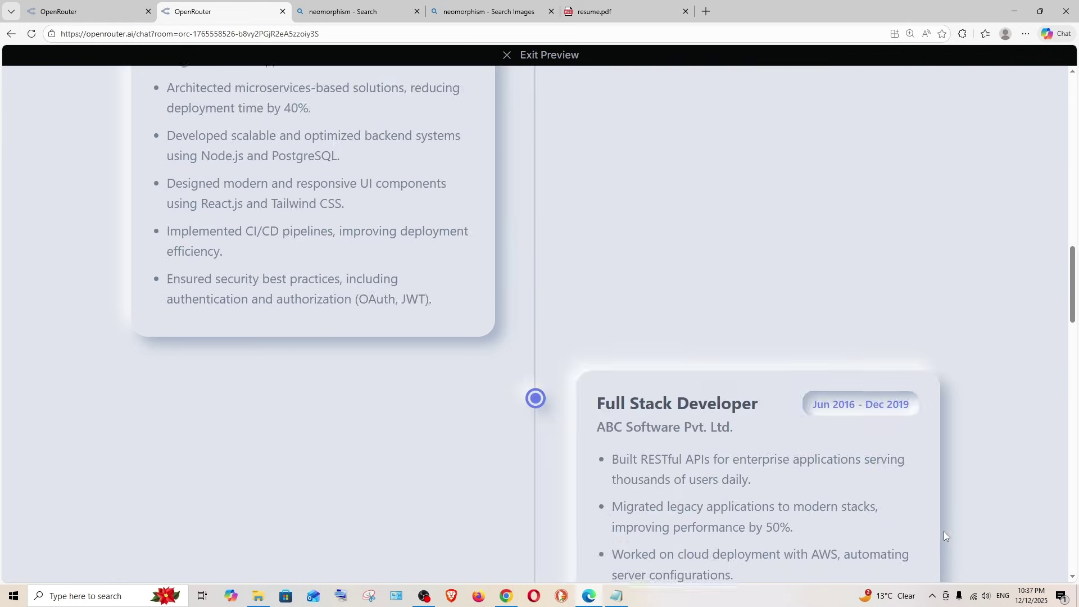
scroll(943, 531, "up", 6)
scroll(943, 531, "up", 5)
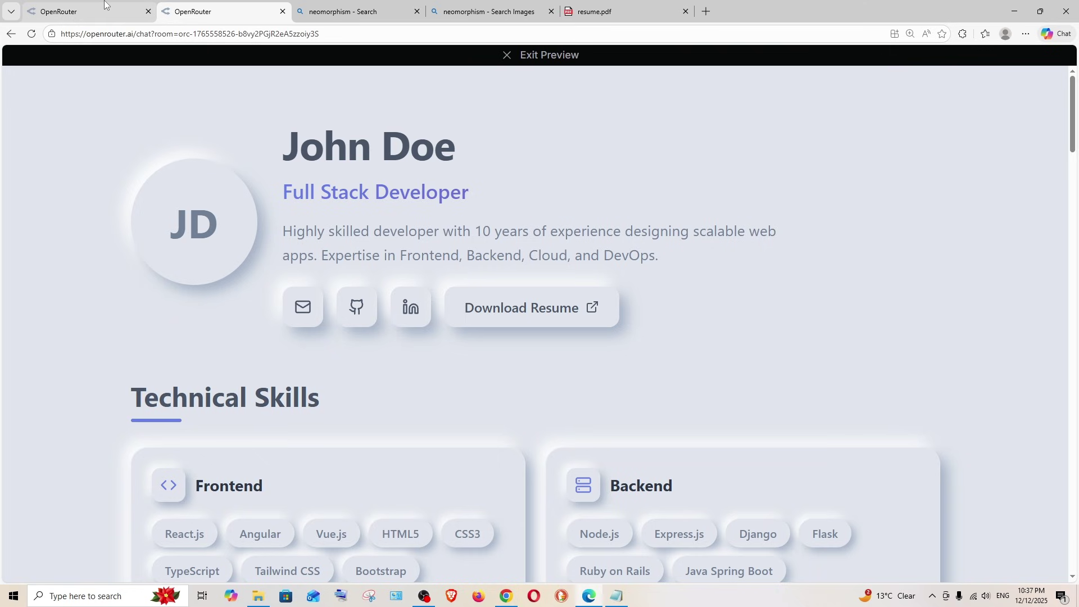
left_click(84, 10)
scroll(532, 328, "up", 1)
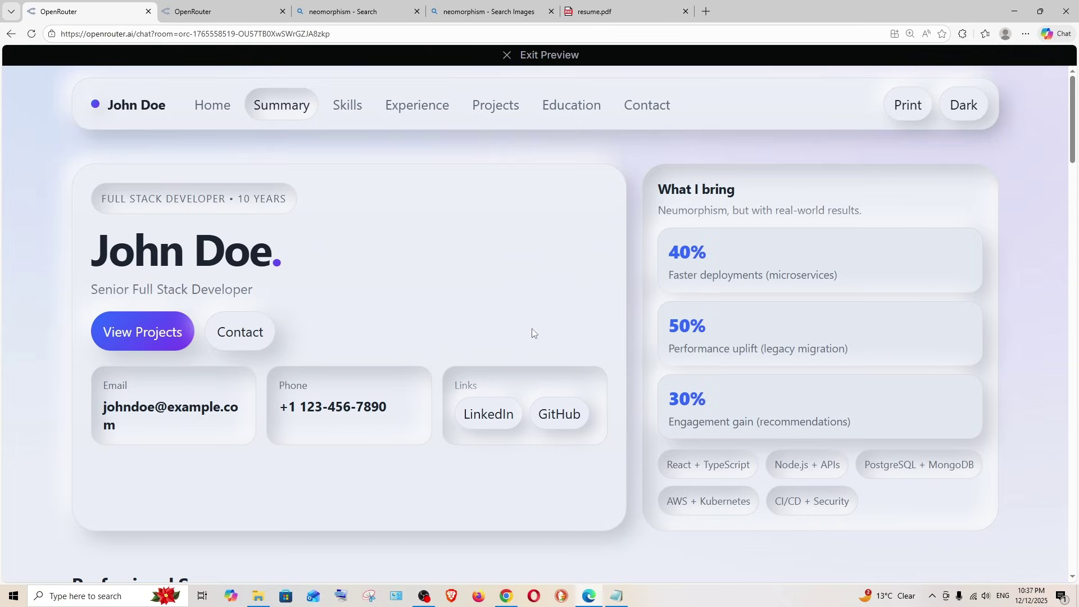
scroll(532, 328, "down", 2)
scroll(532, 327, "down", 6)
scroll(532, 328, "down", 5)
scroll(532, 328, "down", 6)
scroll(532, 331, "up", 4)
scroll(532, 331, "up", 1)
left_click(971, 310)
left_click(972, 309)
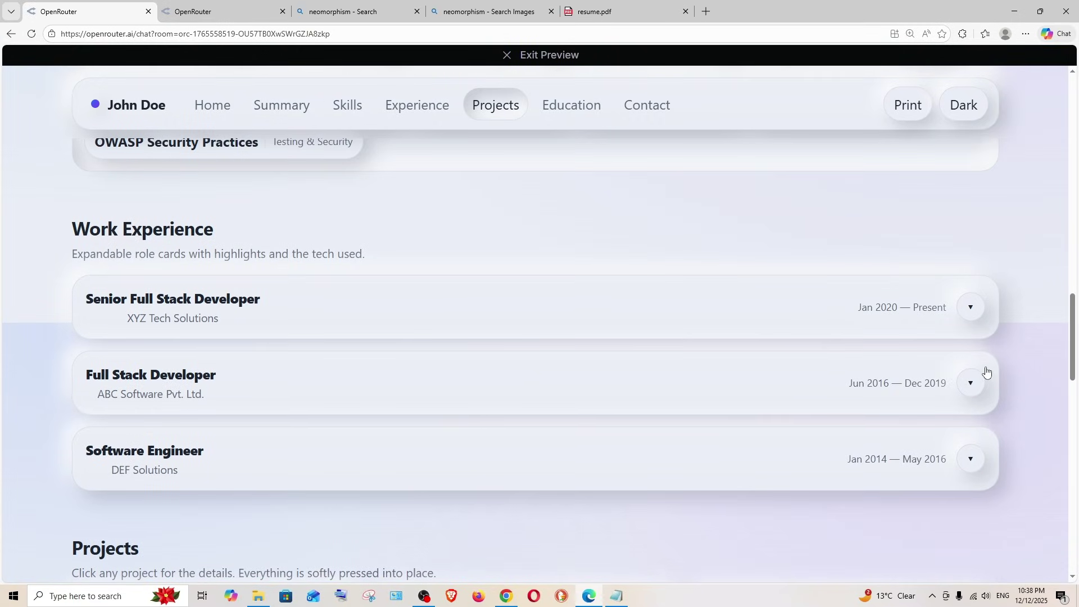
left_click(979, 377)
scroll(978, 396, "down", 1)
left_click(971, 402)
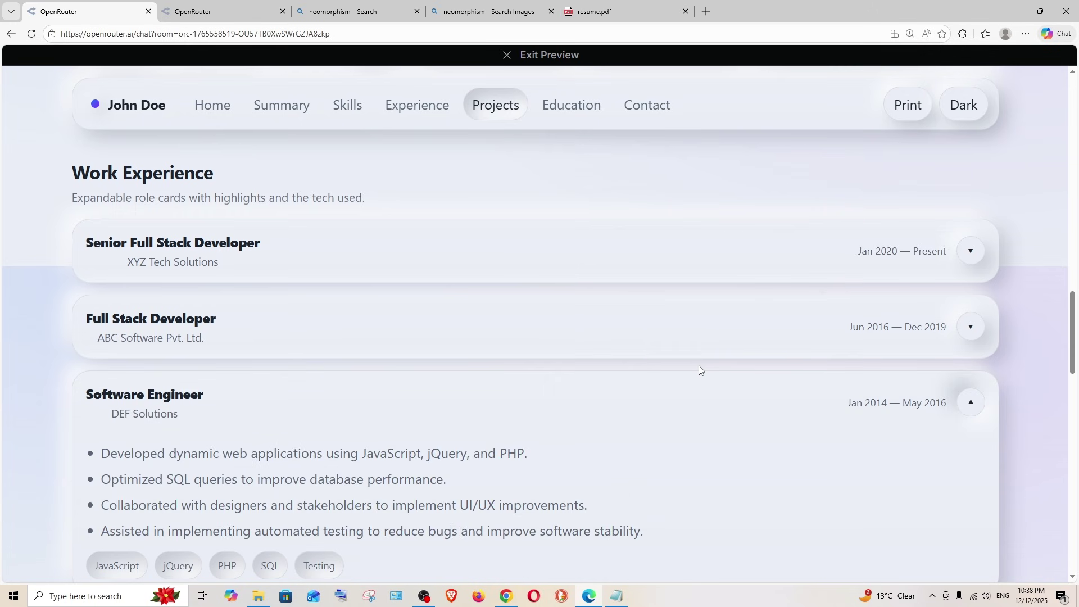
scroll(690, 369, "down", 3)
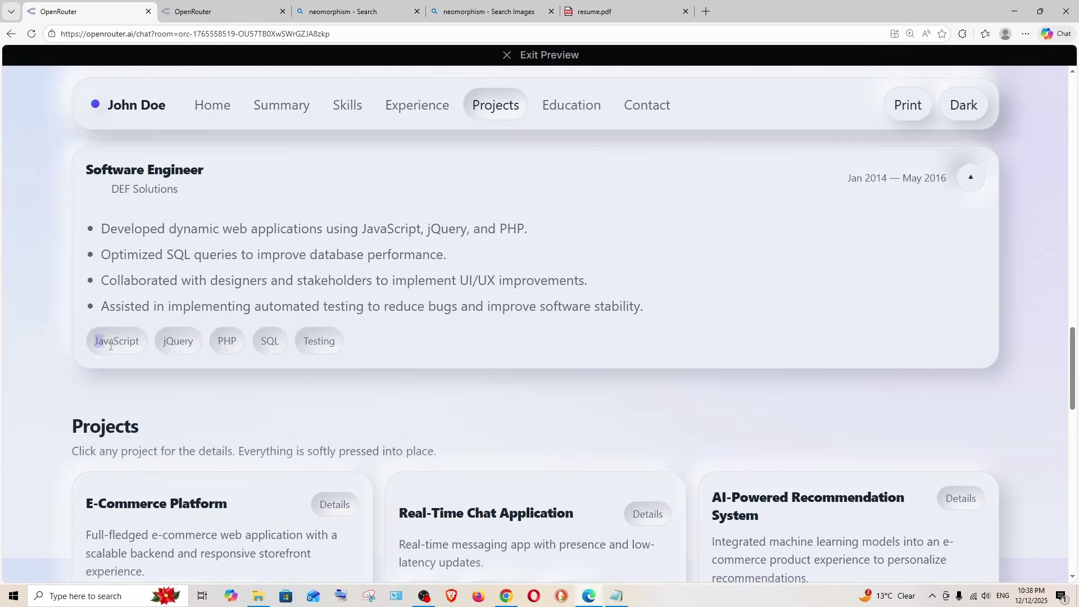
scroll(319, 348, "down", 5)
scroll(509, 367, "down", 1)
scroll(509, 368, "down", 6)
scroll(556, 371, "down", 4)
scroll(674, 312, "down", 2)
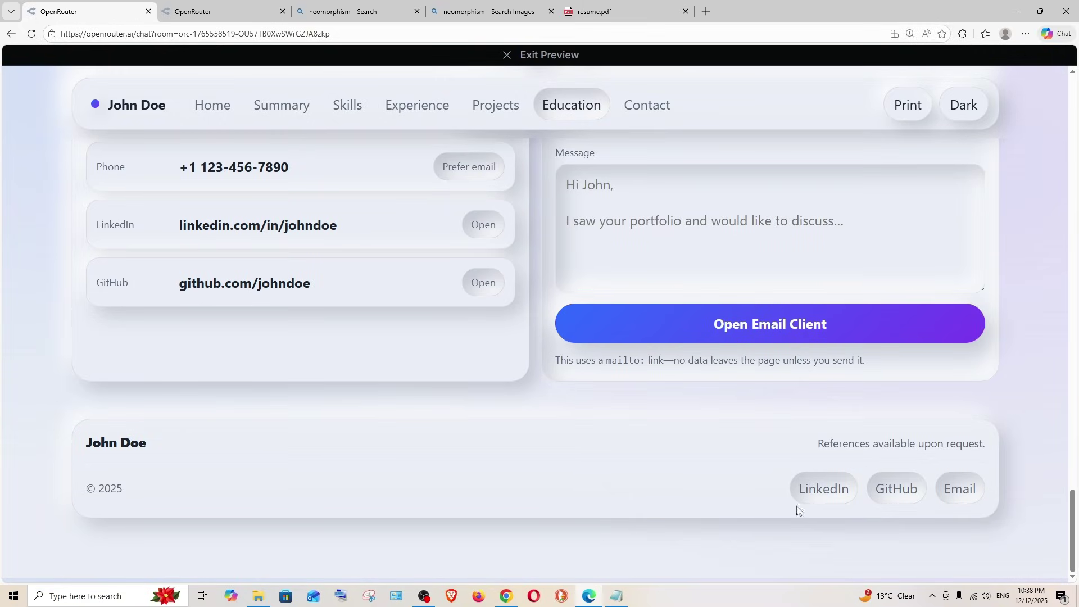
scroll(677, 510, "up", 1)
scroll(677, 510, "up", 5)
scroll(677, 514, "up", 5)
scroll(677, 514, "up", 5)
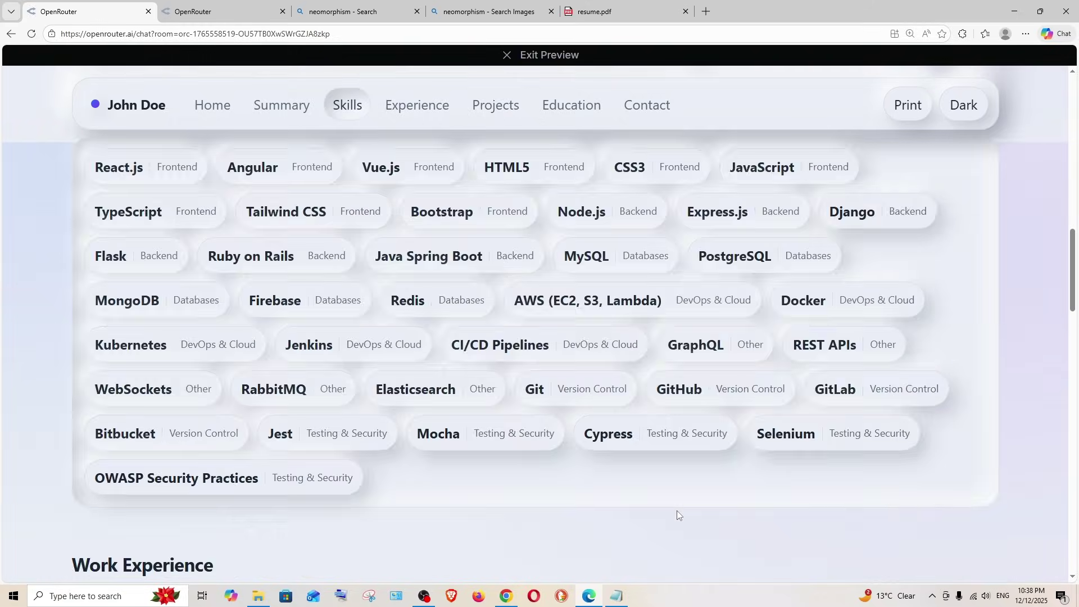
scroll(677, 514, "up", 5)
scroll(677, 514, "up", 4)
scroll(678, 514, "up", 1)
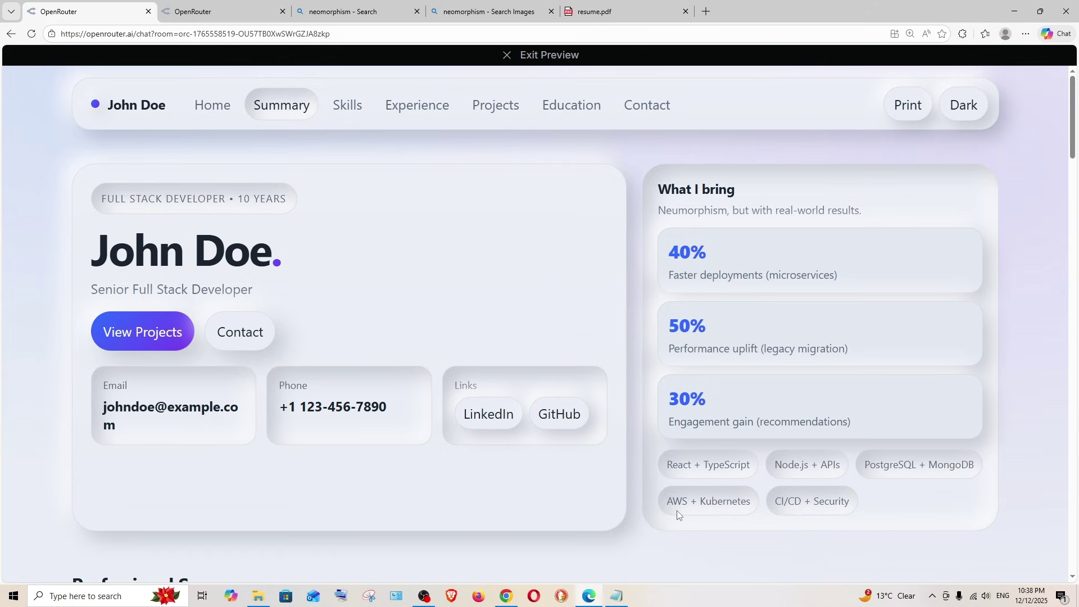
Select the 'Create me GTA 6 GAME' prompt line in Notepad, then minimize Notepad
key("alt+Tab")
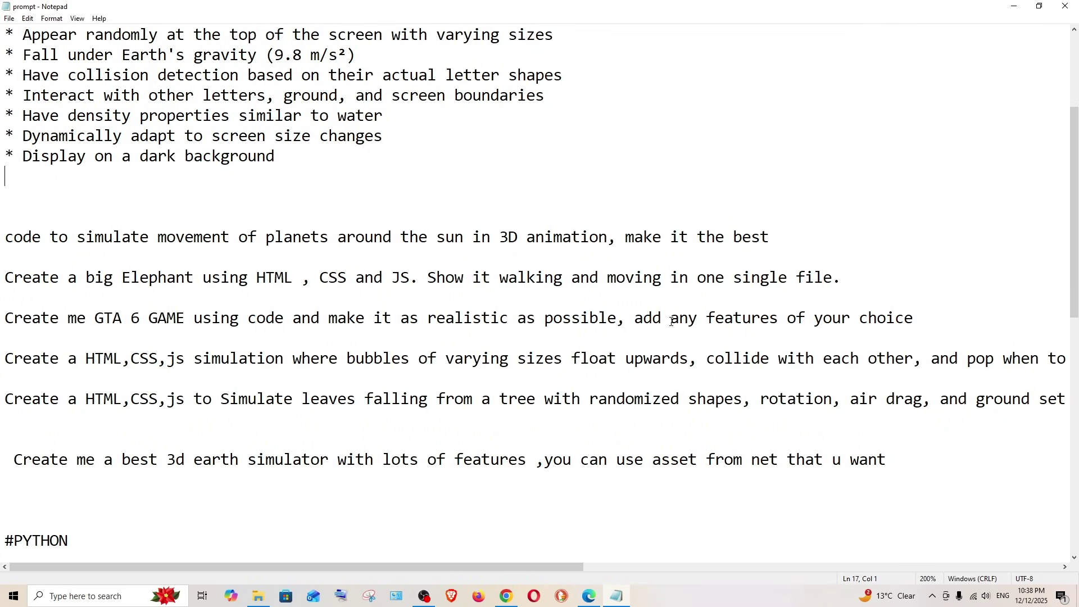
left_click_drag(932, 317, 2, 314)
key("ctrl+c")
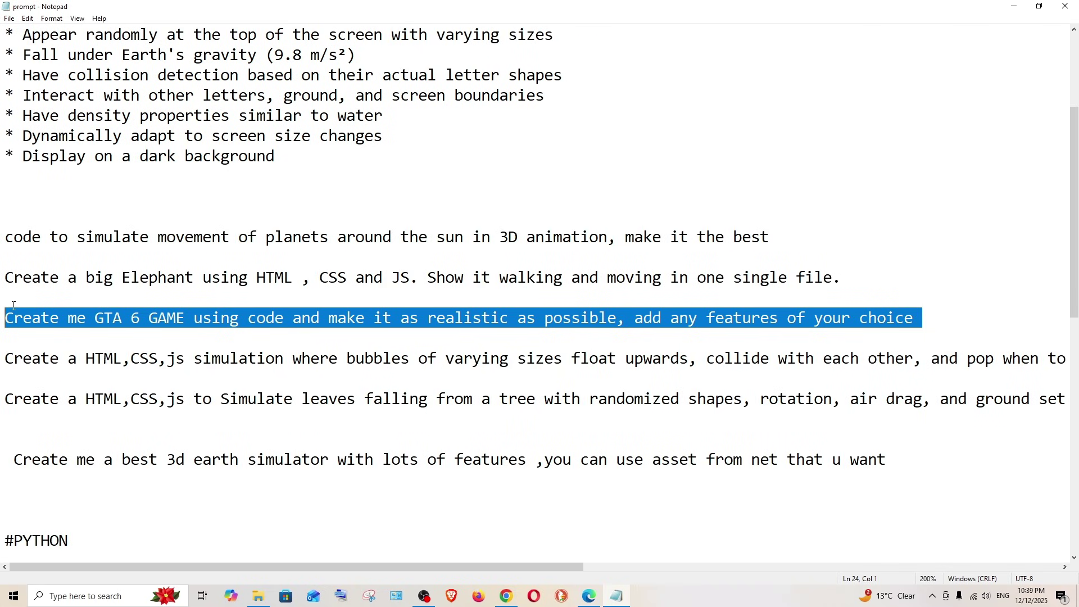
left_click(1013, 5)
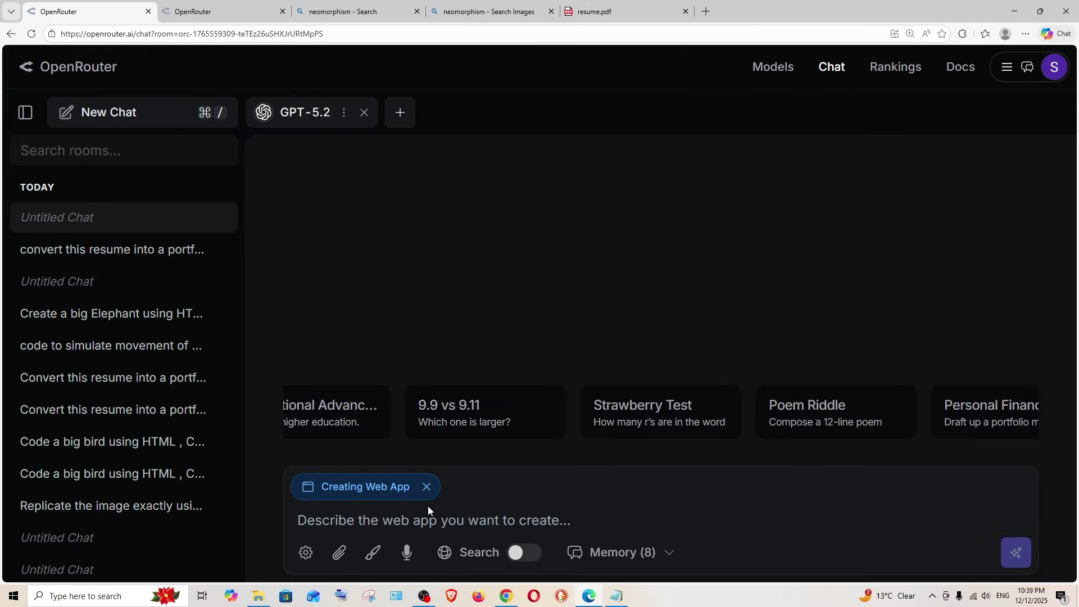
Paste the GTA 6 prompt into GPT-5.2's chat and open Gemini's game preview
key("ctrl+v")
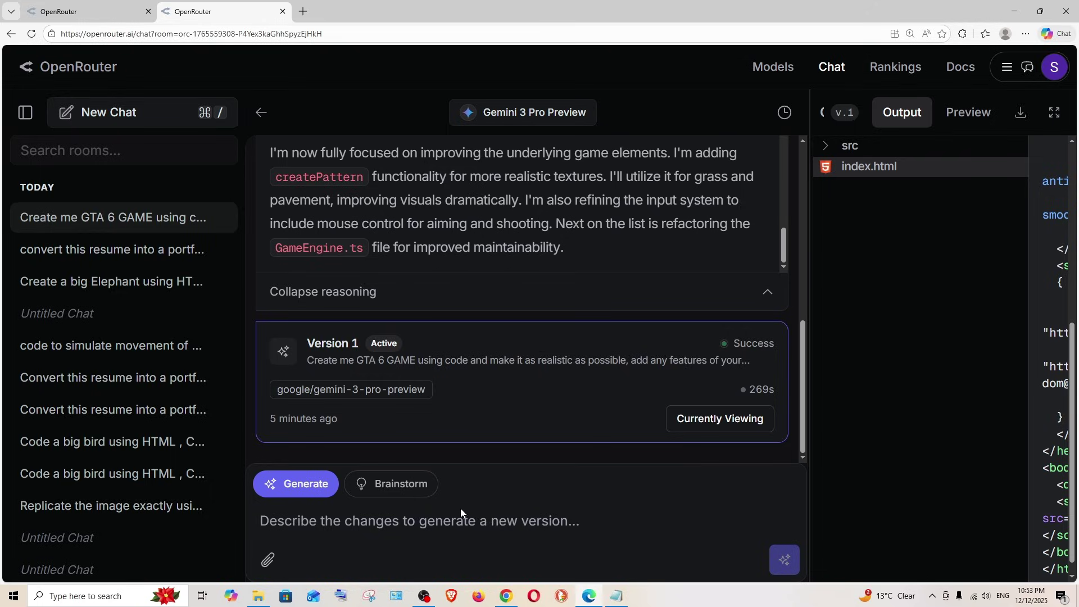
left_click(968, 113)
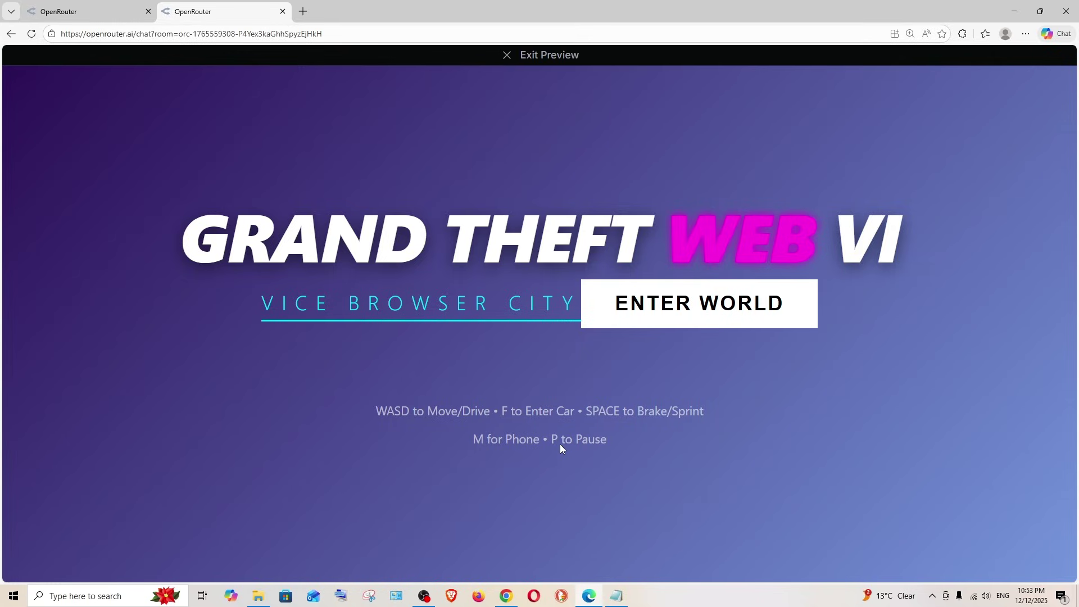
Start Gemini's game and walk the city, opening and closing the in-game phone
left_click(678, 313)
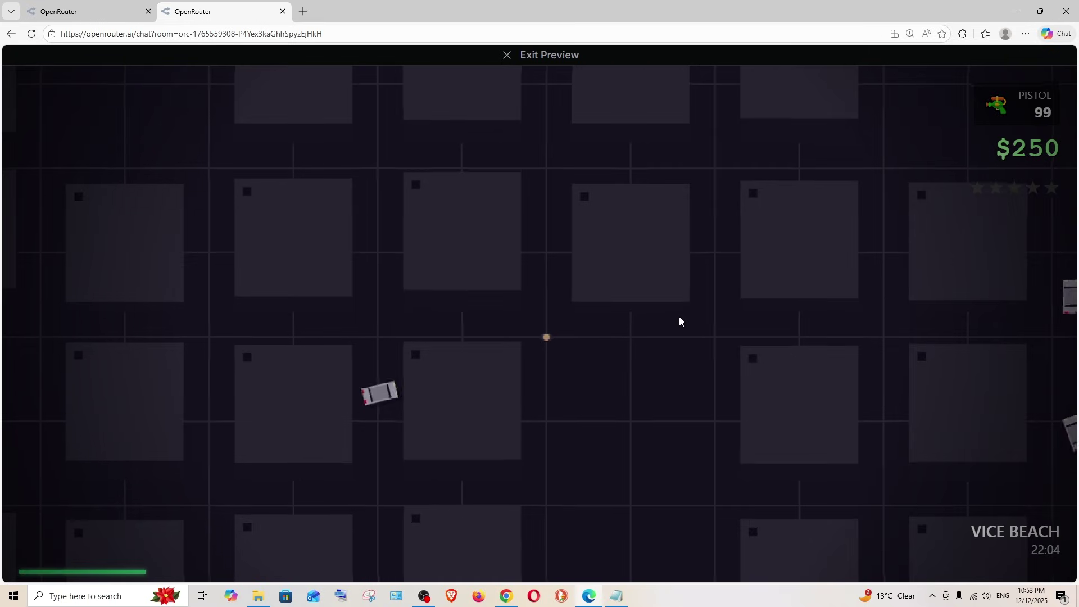
key("w")
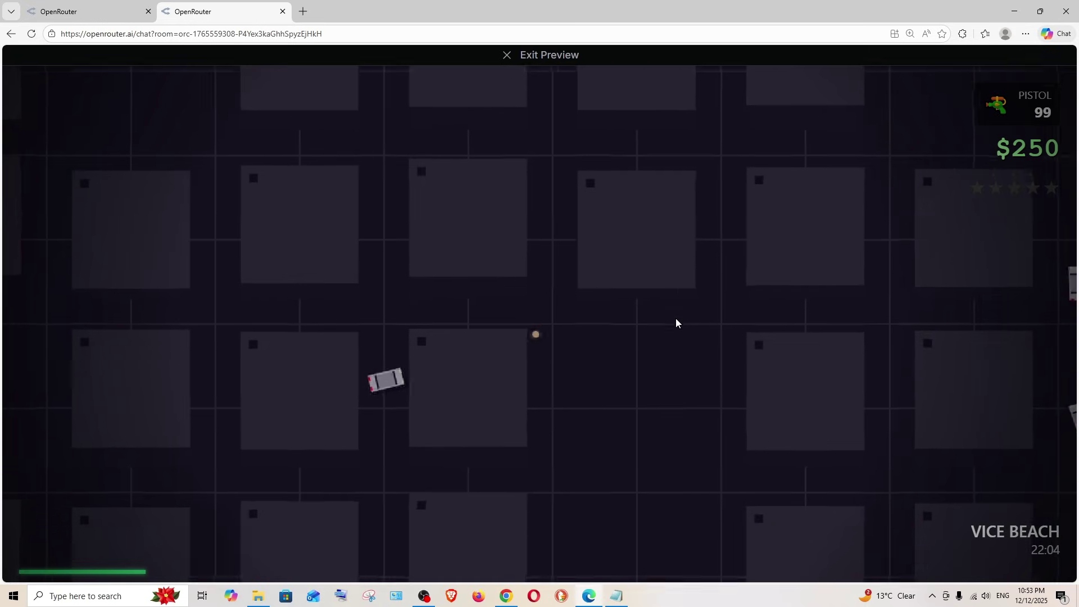
key("w")
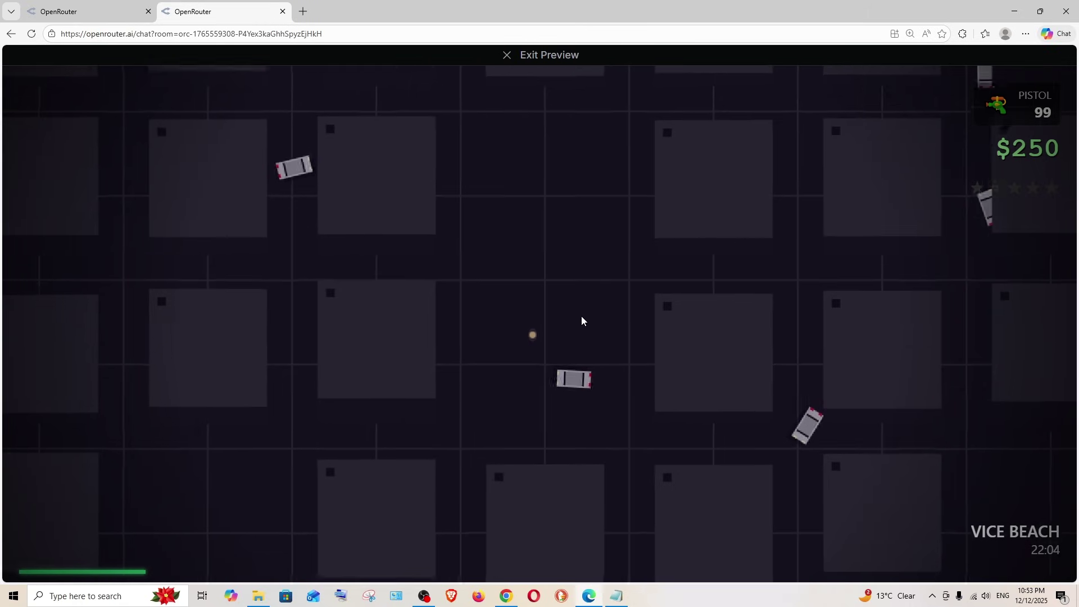
right_click(581, 317)
left_click(606, 345)
key("w")
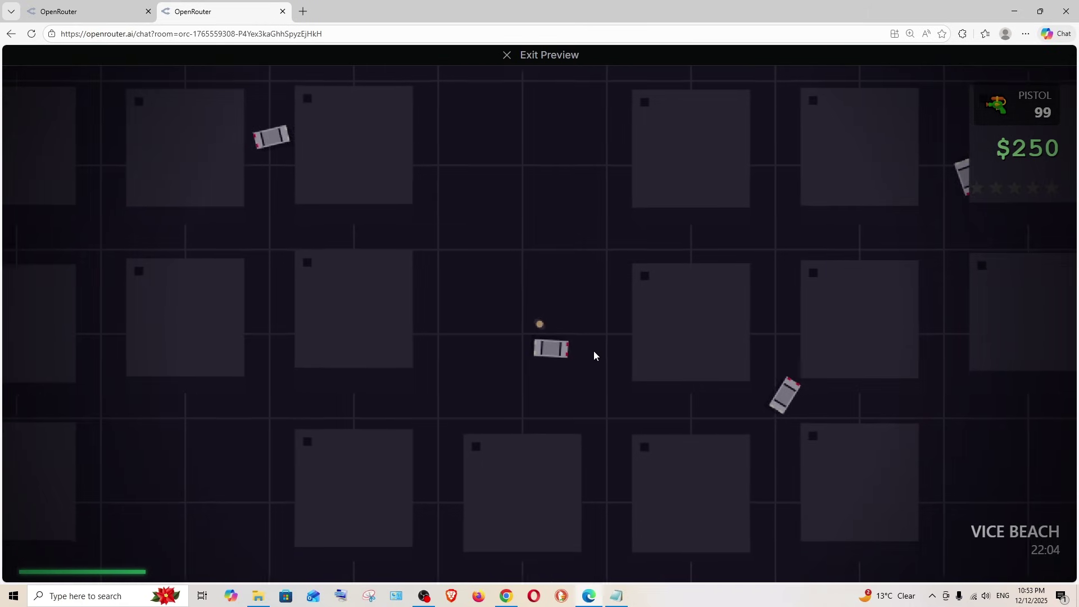
key("Tab")
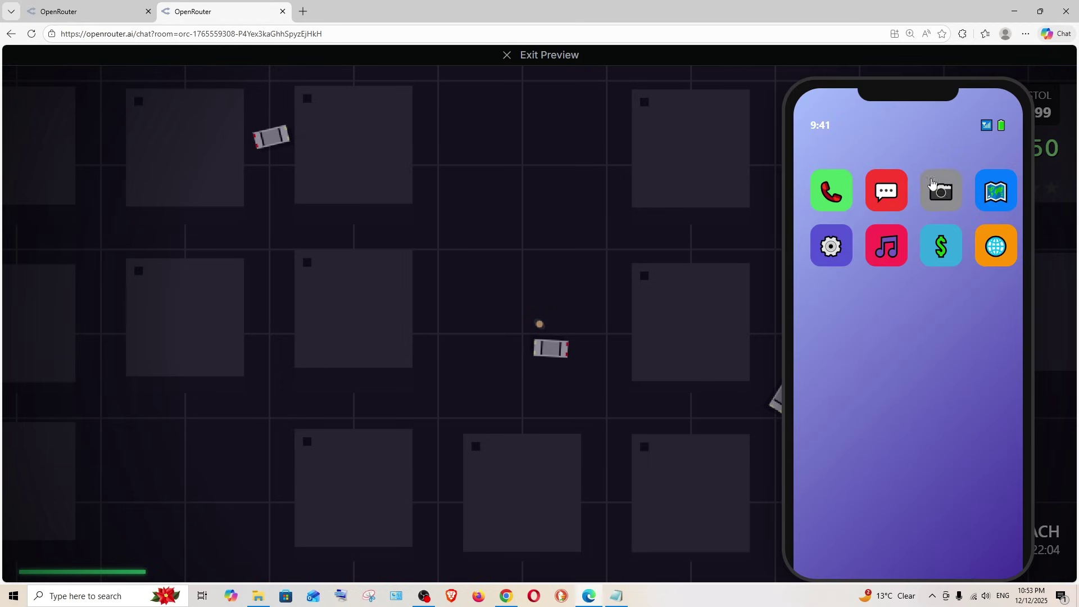
key("Tab")
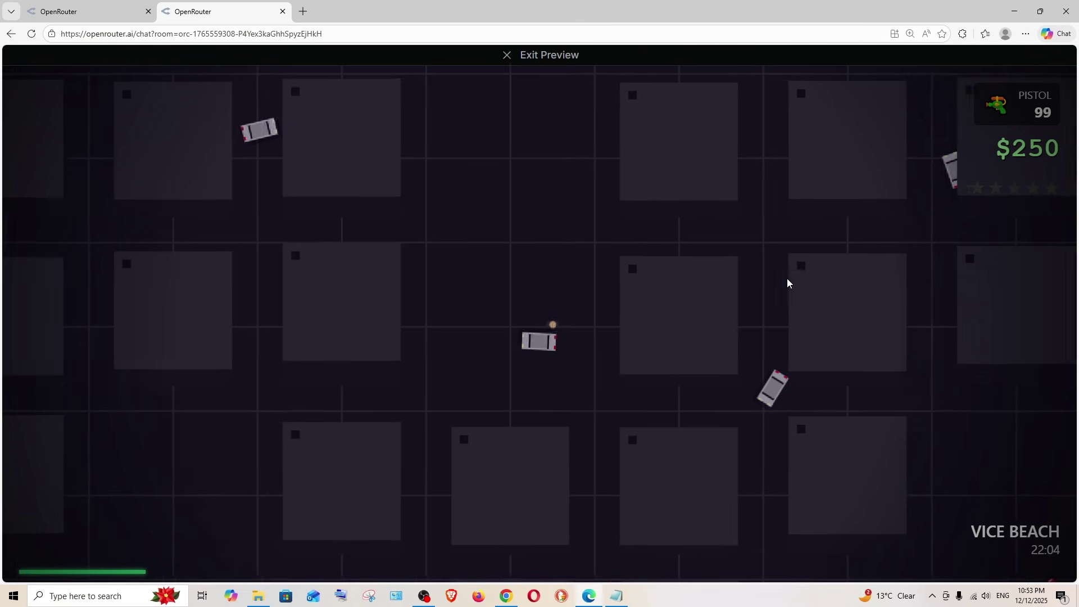
Get into the Admiral car and drive it around the city blocks
key("a")
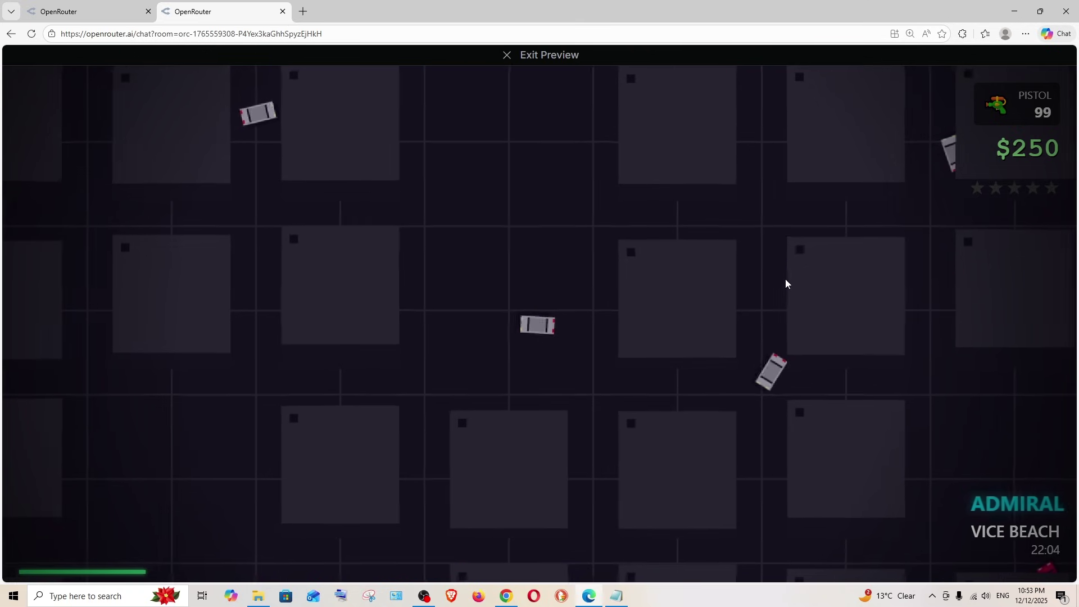
key("w")
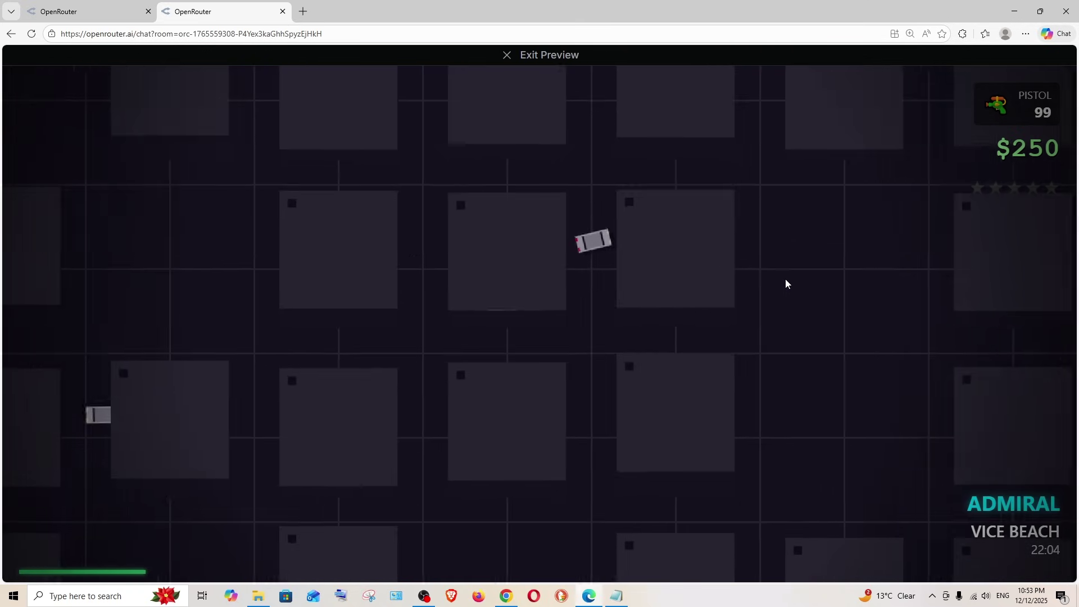
key("w")
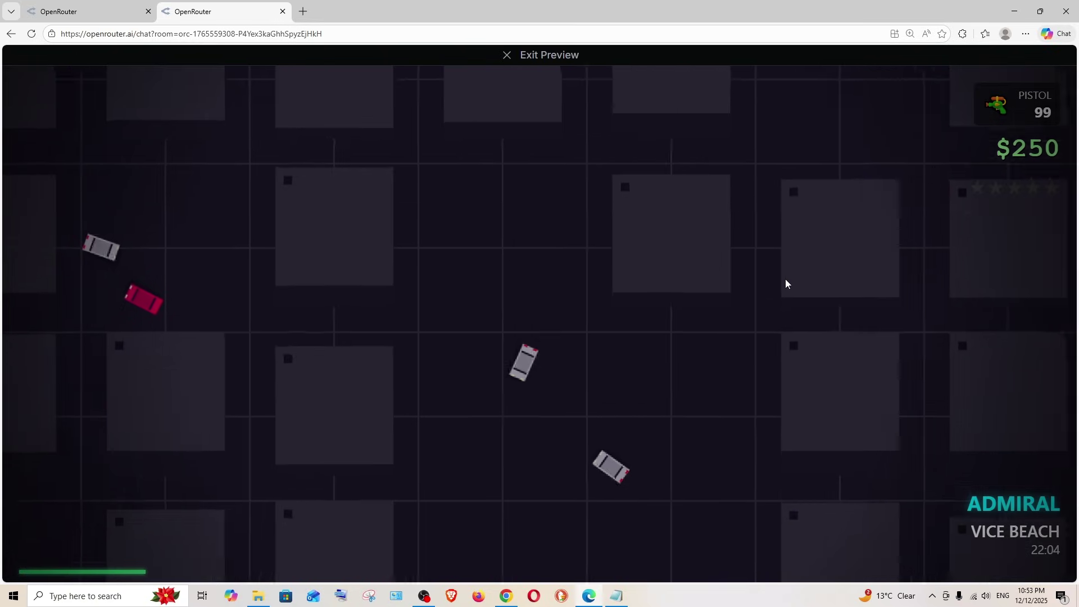
key("w")
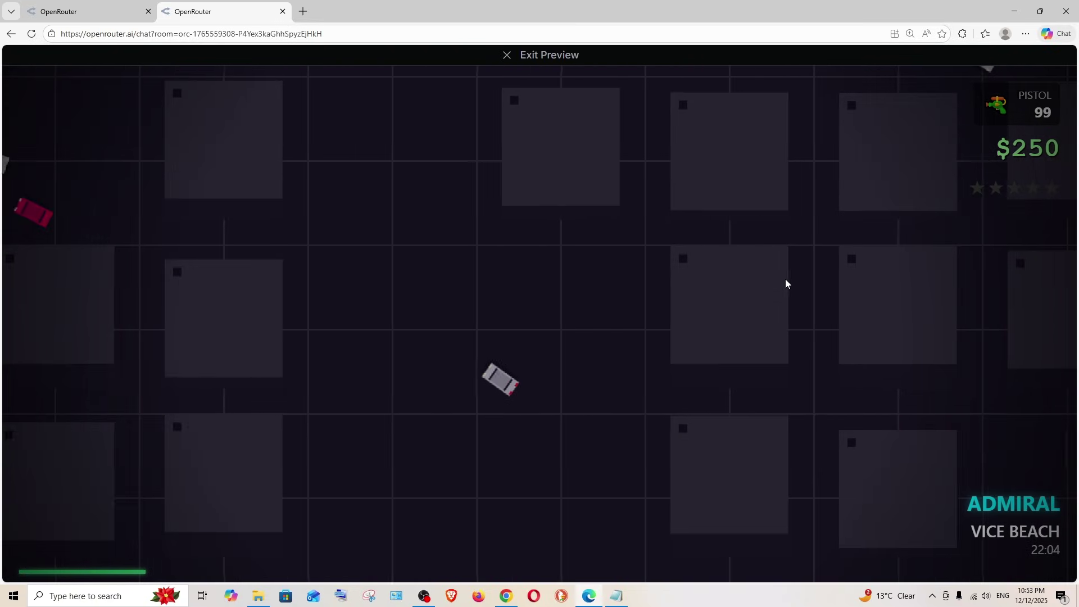
key("w")
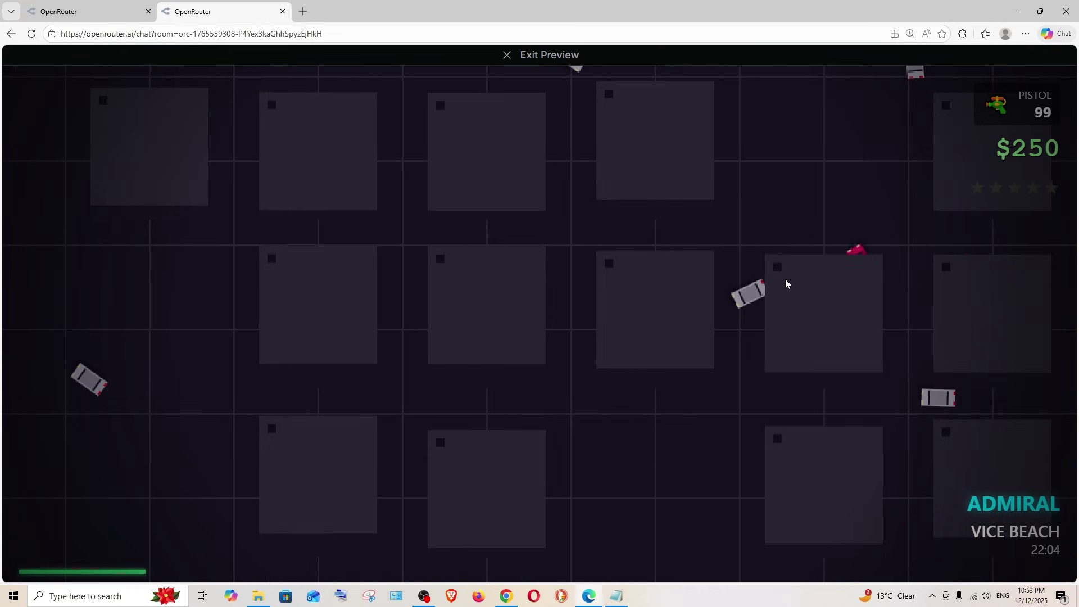
key("w")
Leave Gemini's preview and run GPT-5.2's game full screen, checking the $250 cash
left_click(508, 59)
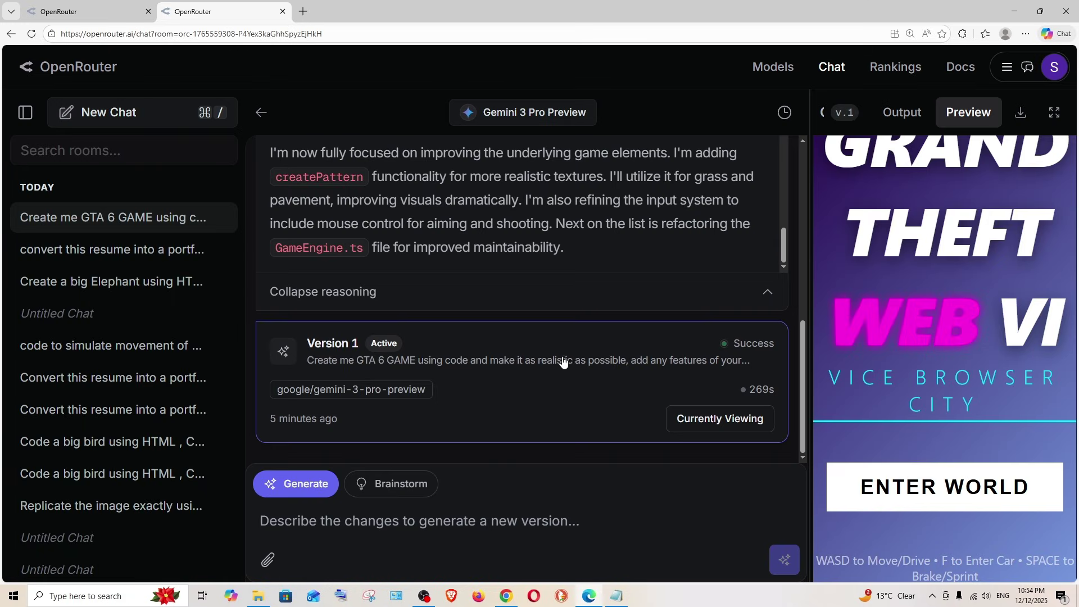
left_click(59, 11)
scroll(483, 319, "down", 5)
scroll(522, 320, "down", 3)
scroll(636, 291, "up", 4)
scroll(636, 290, "down", 2)
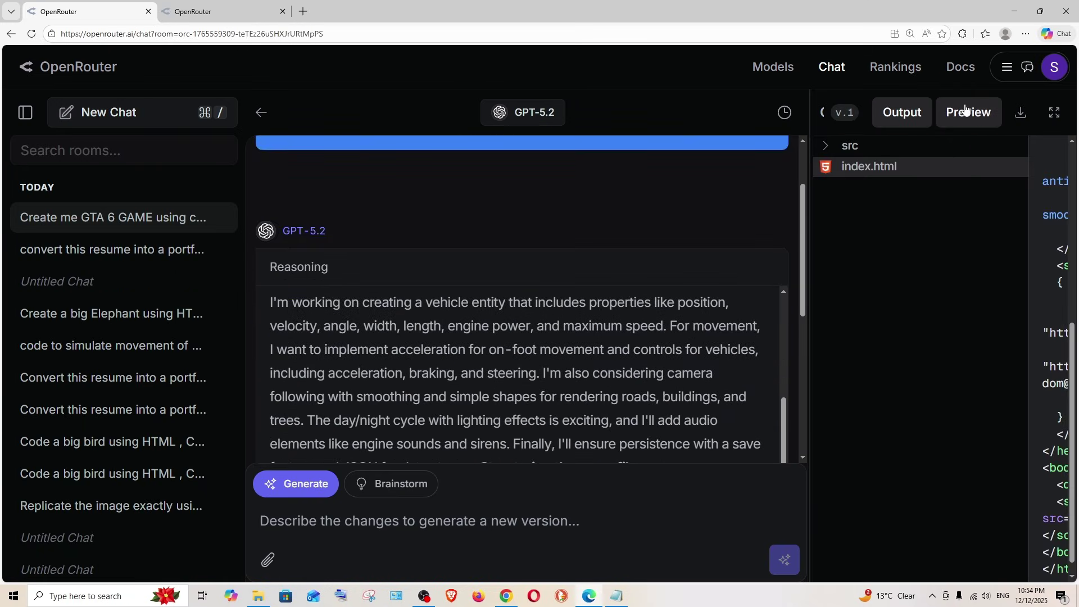
left_click(966, 112)
left_click(1054, 113)
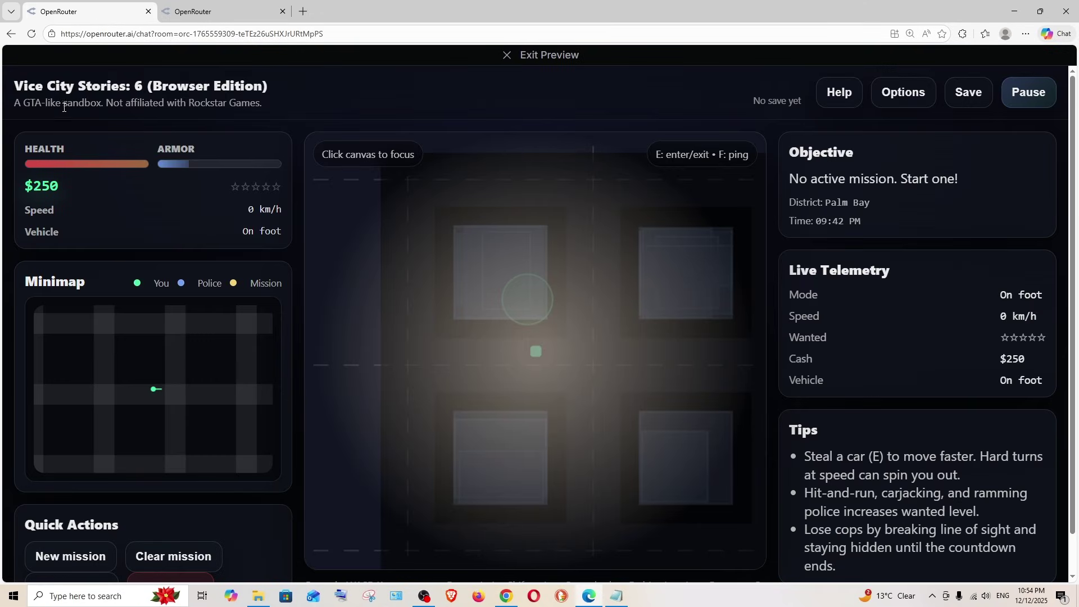
scroll(845, 220, "down", 1)
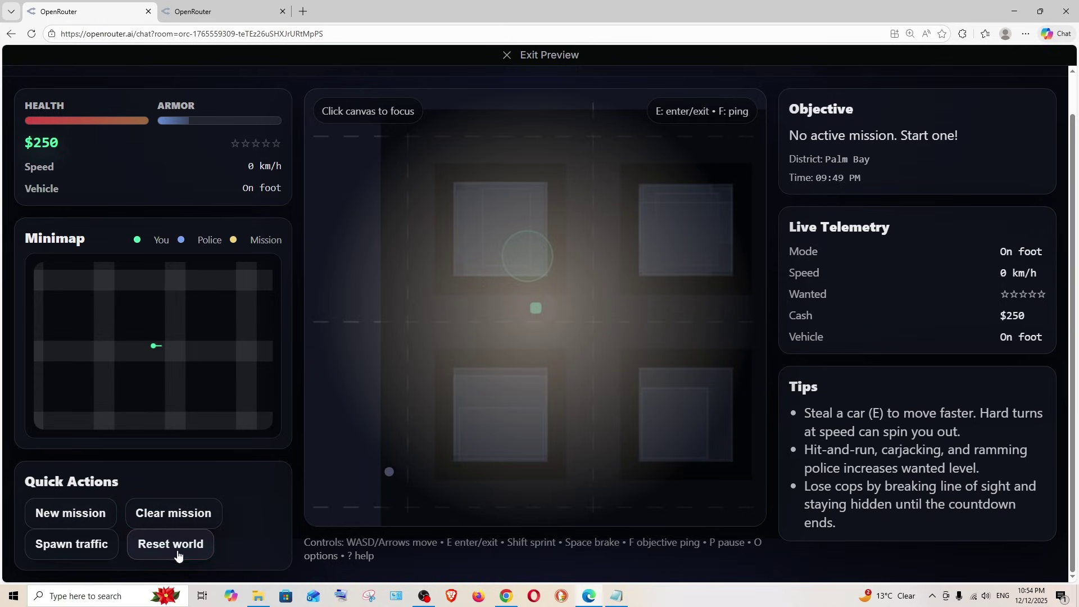
scroll(172, 544, "up", 1)
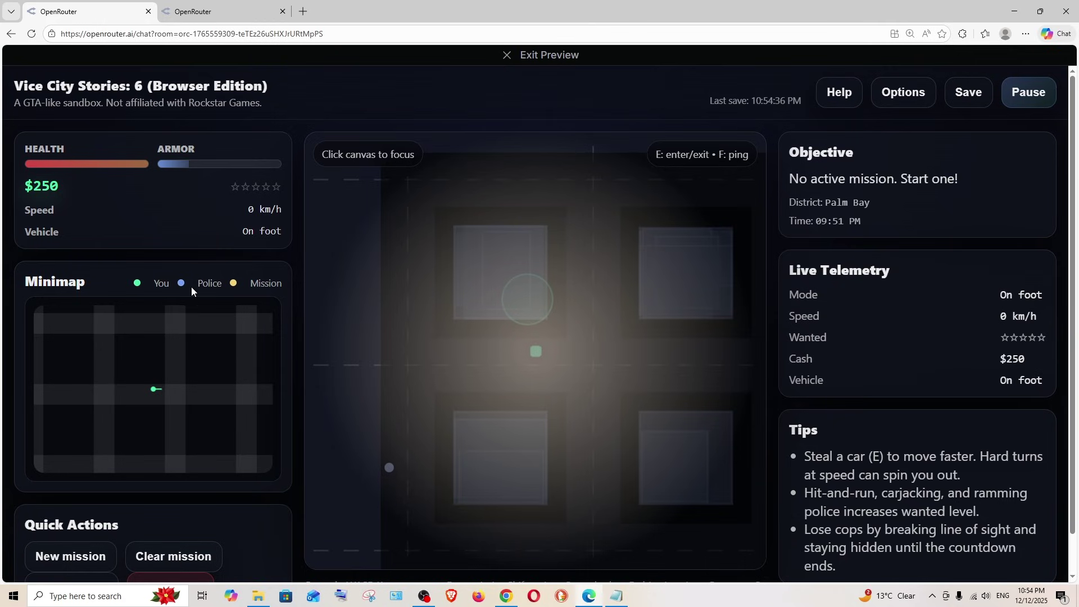
double_click(173, 181)
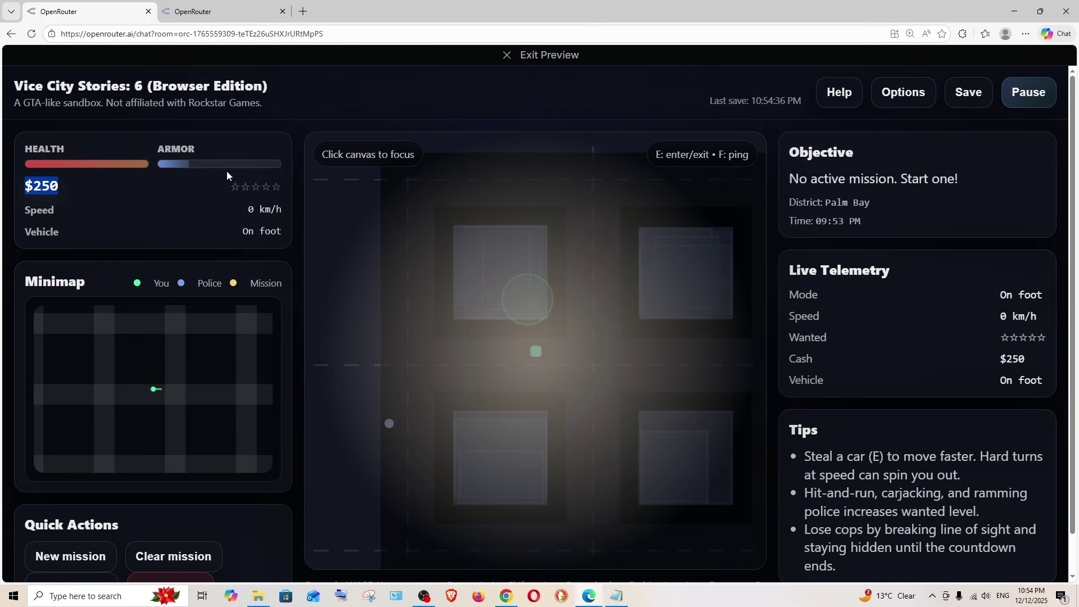
left_click(128, 193)
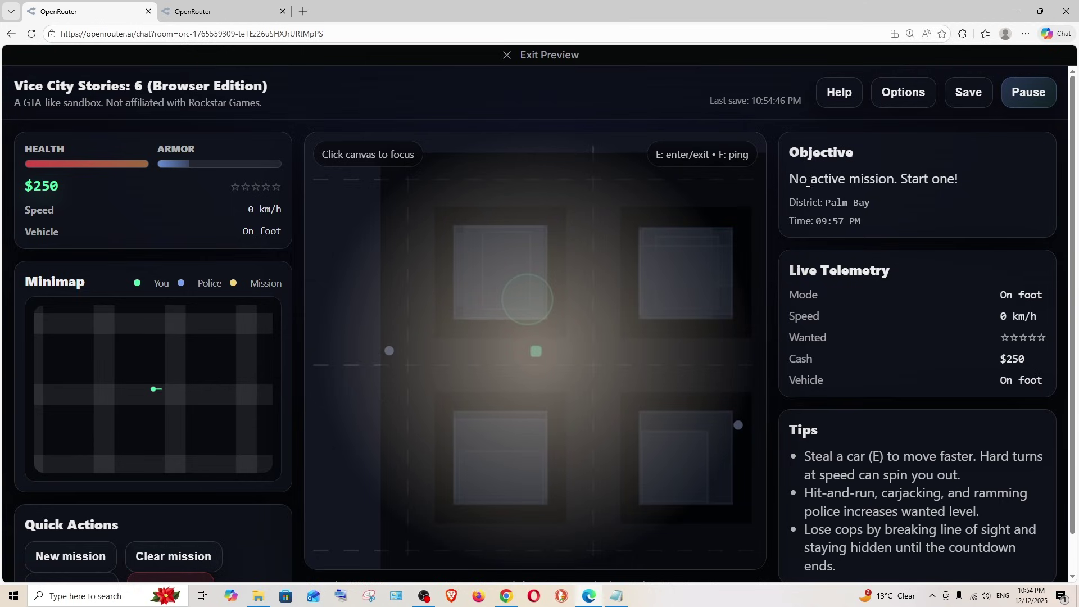
left_click(839, 92)
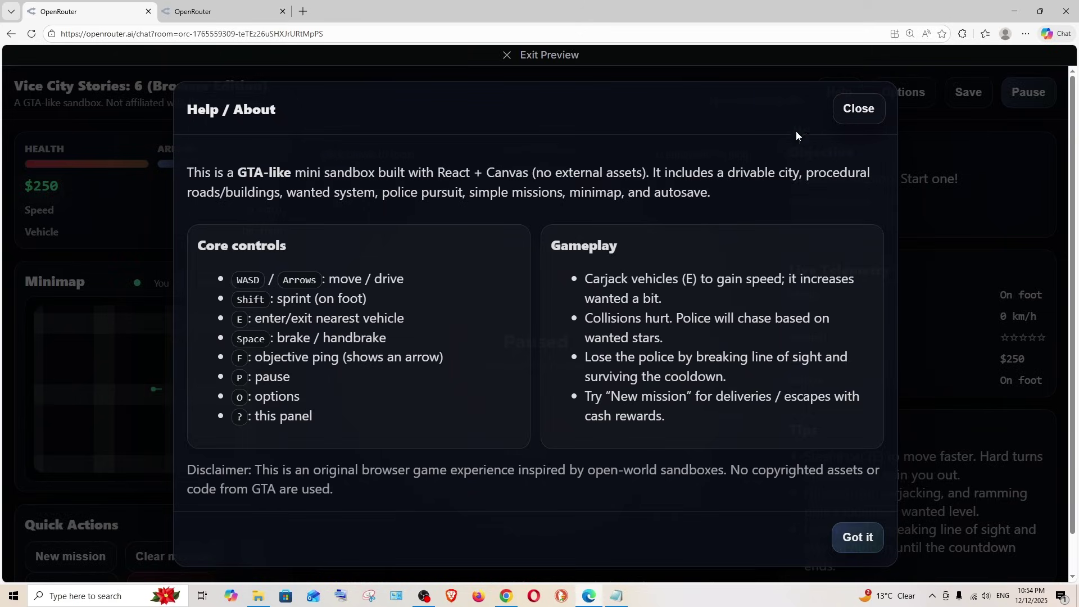
left_click_drag(314, 330, 453, 270)
left_click(873, 371)
left_click(858, 108)
left_click(903, 93)
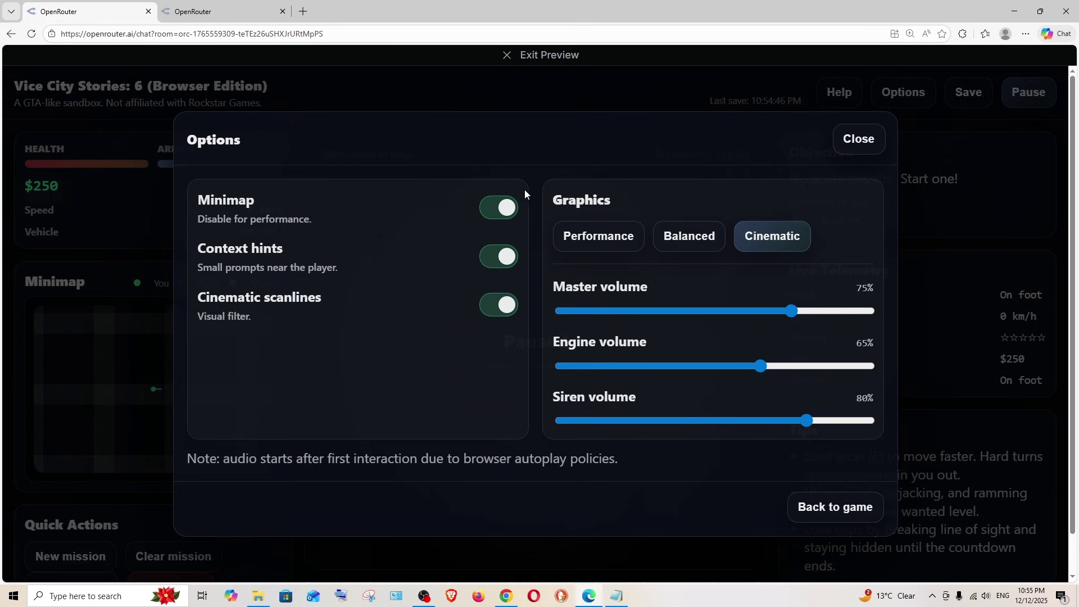
left_click(492, 211)
left_click(491, 211)
left_click(498, 257)
left_click(499, 209)
left_click(857, 138)
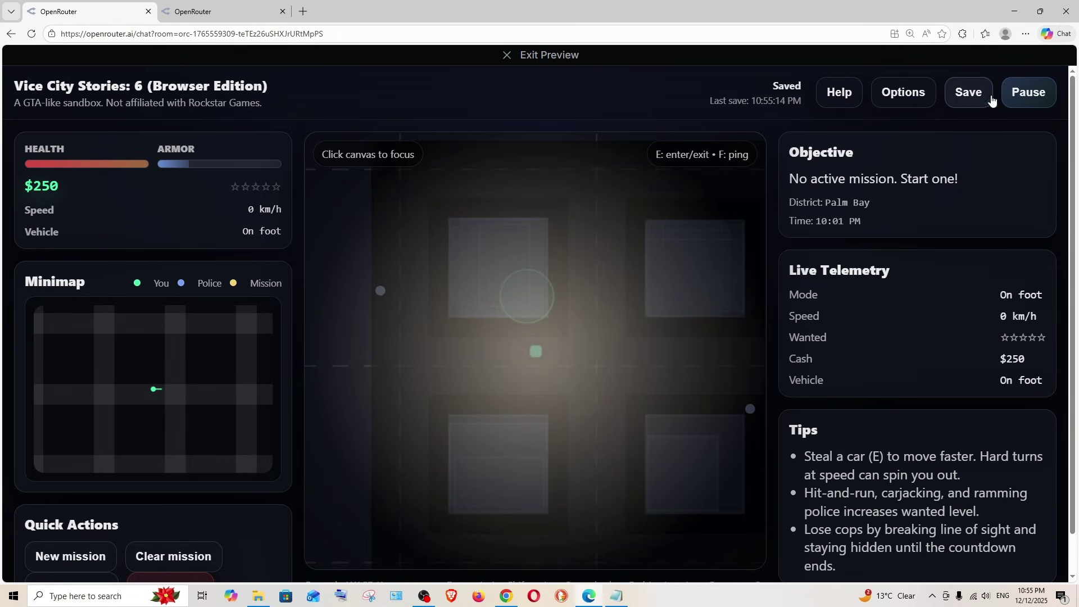
Pause and resume the game, then run the player into Downtown Vice
left_click(1028, 93)
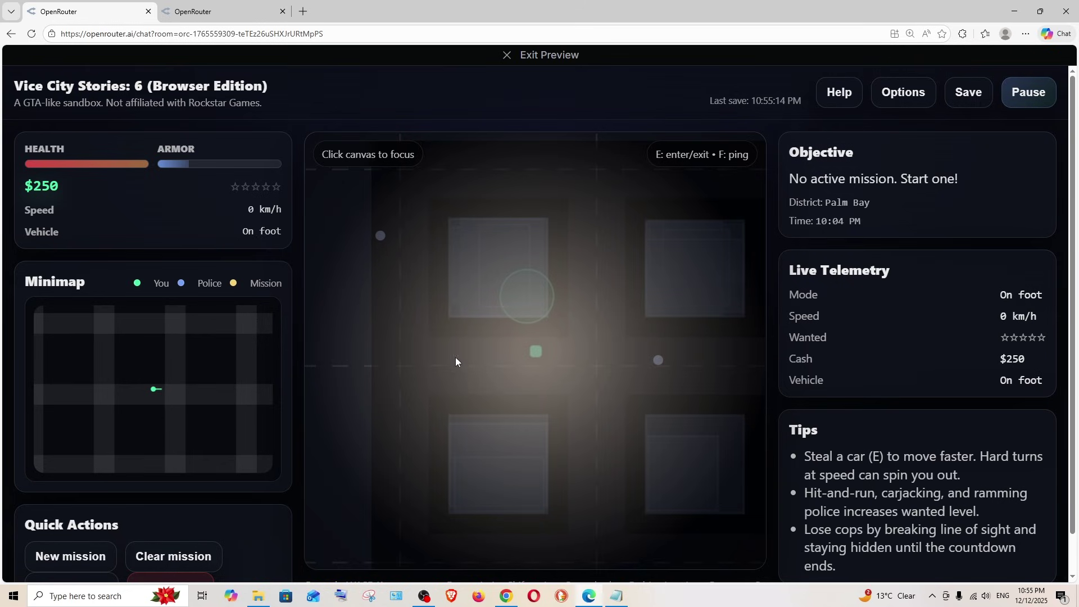
left_click(476, 352)
key("w")
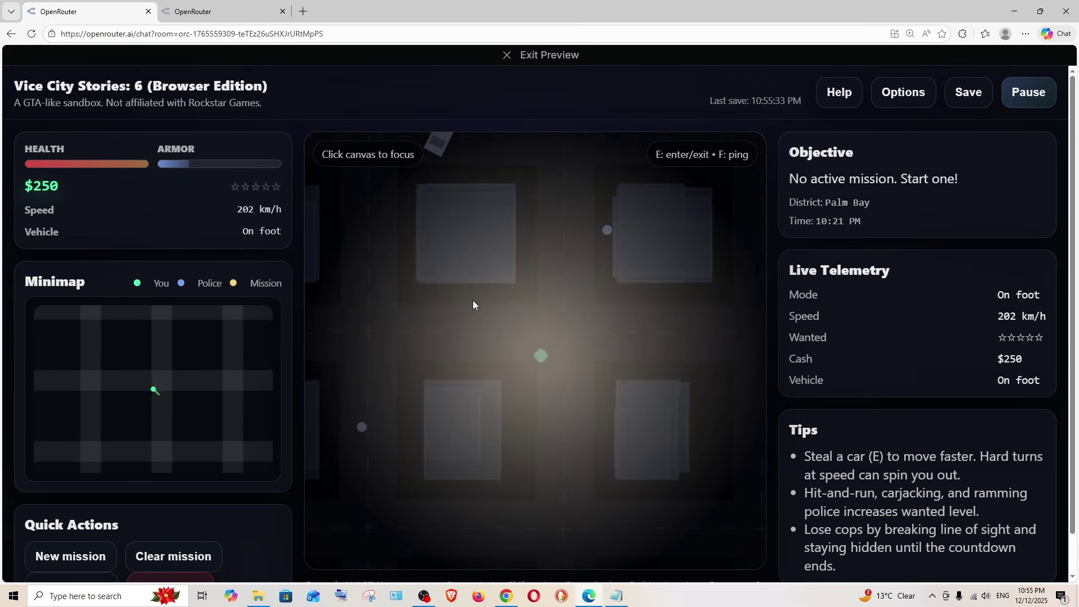
scroll(161, 454, "down", 1)
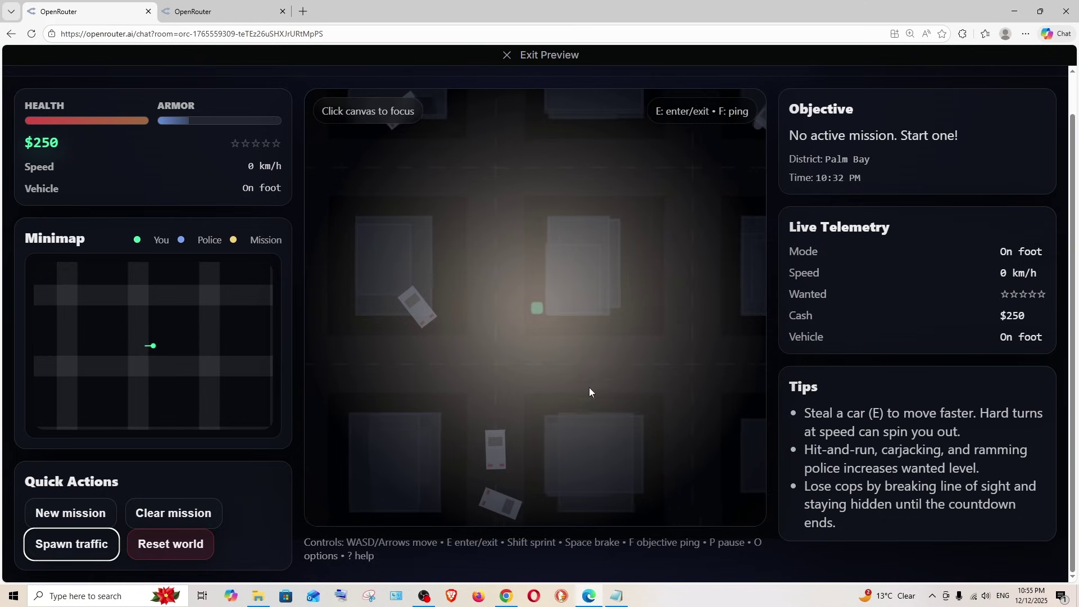
key("a")
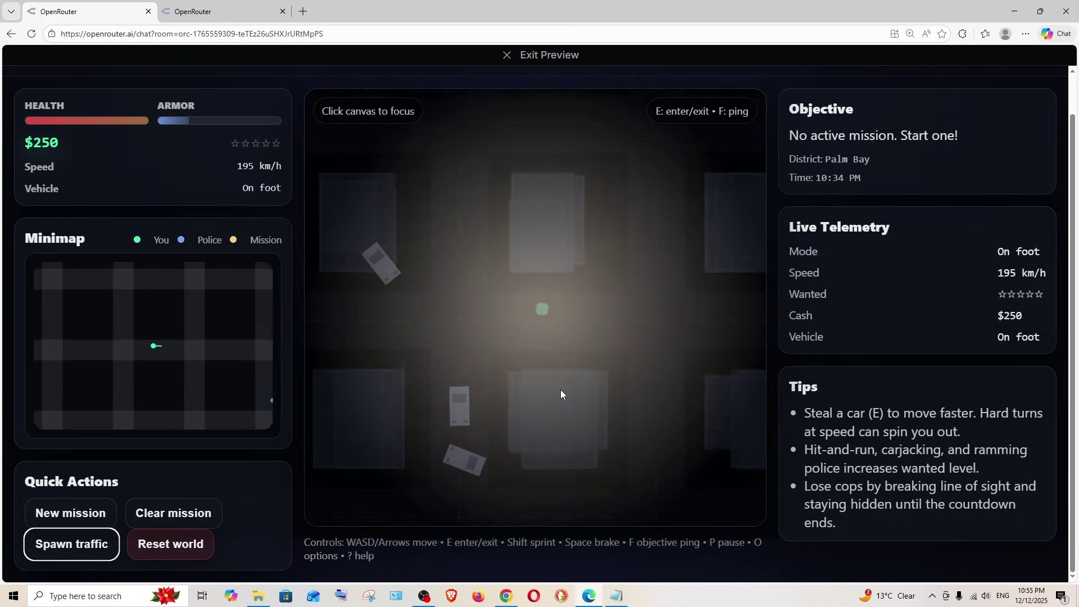
key("a")
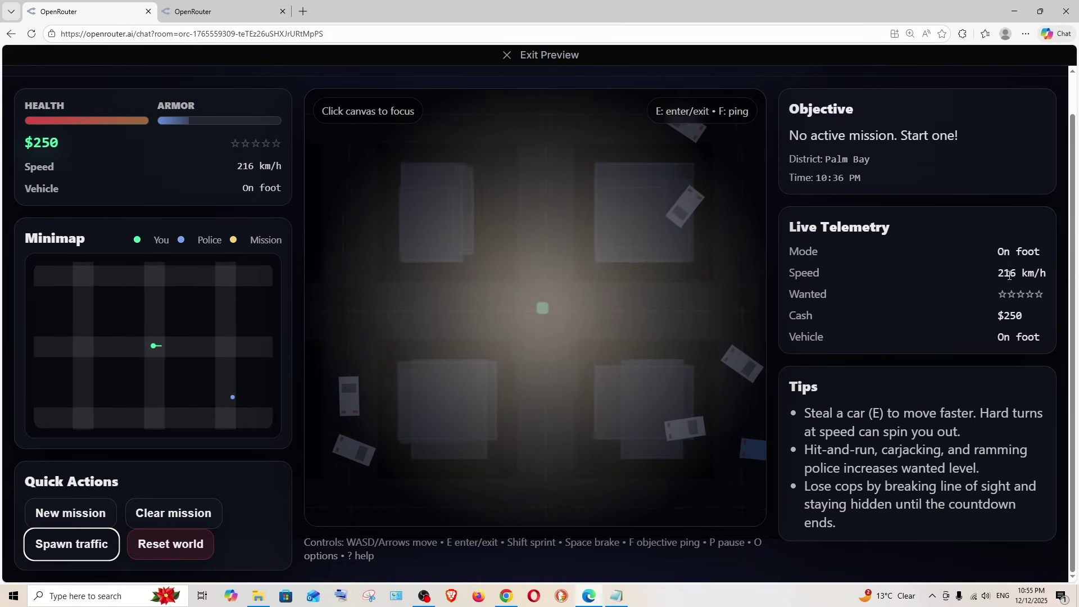
key("a")
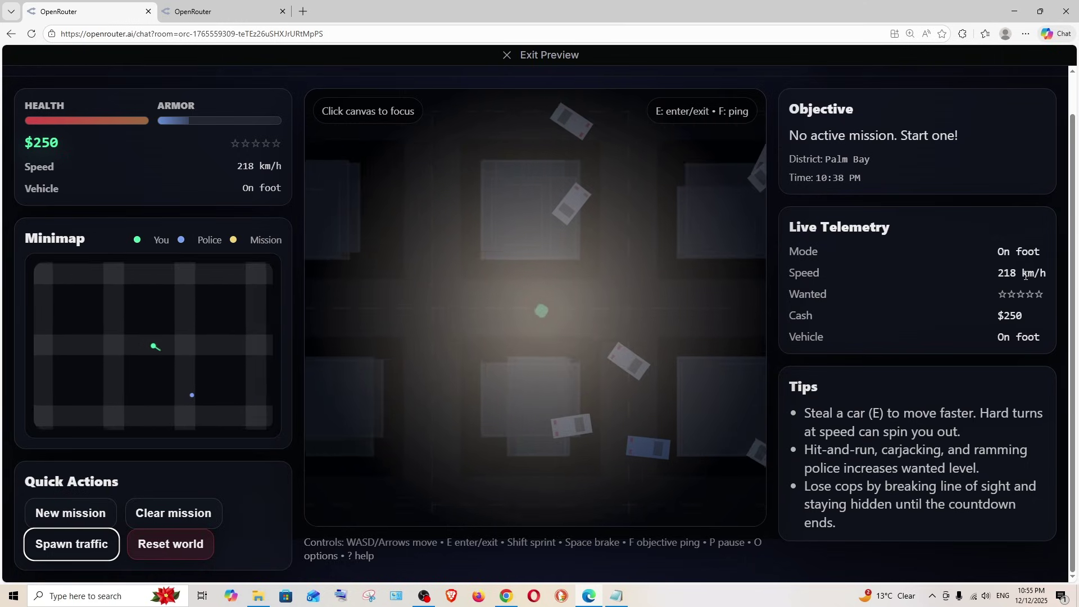
key("a")
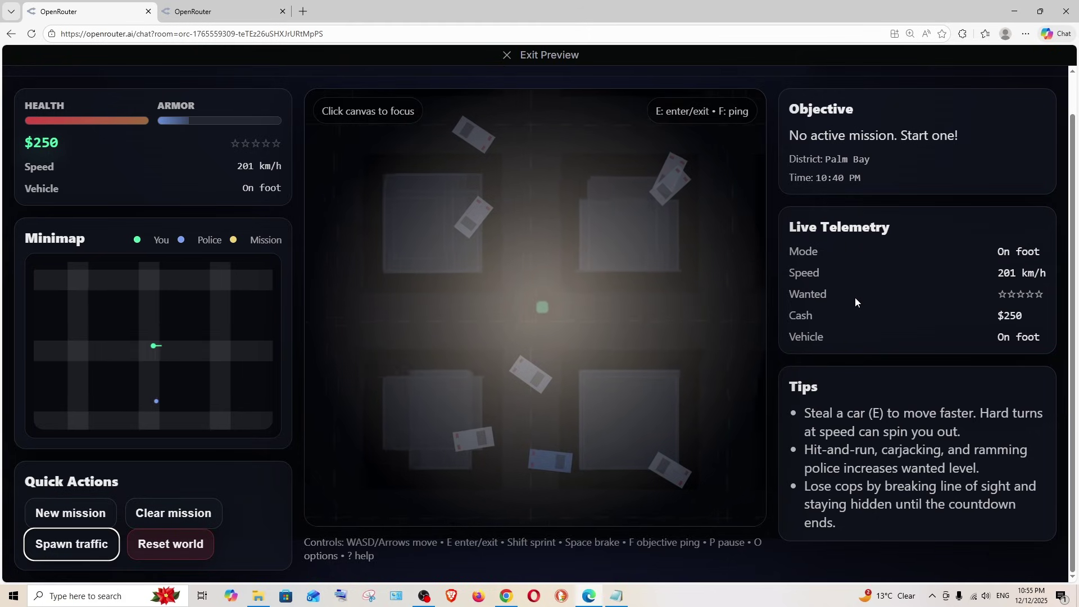
key("a")
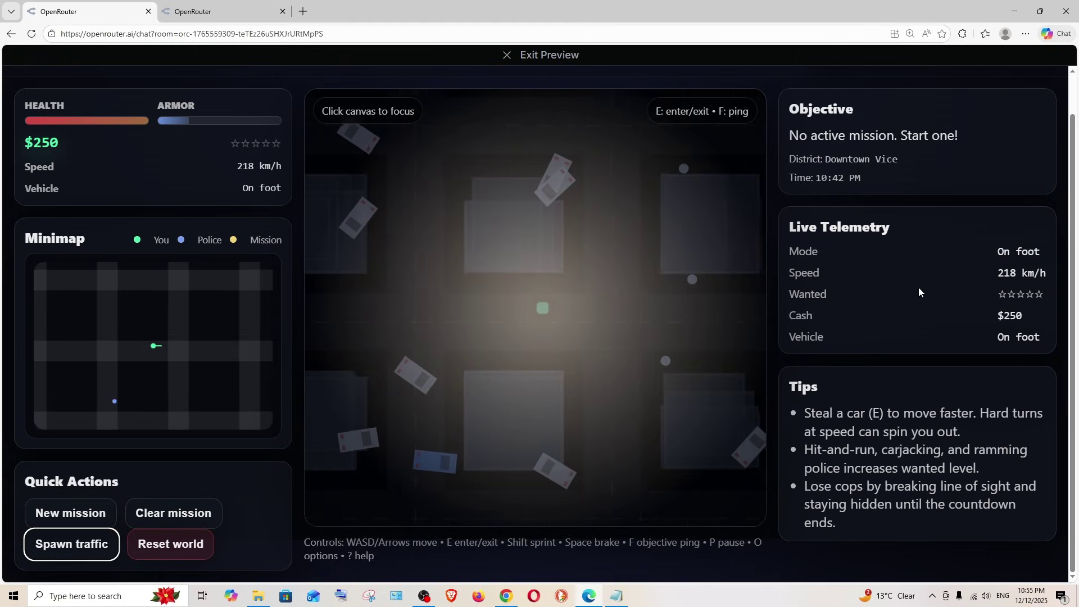
key("a")
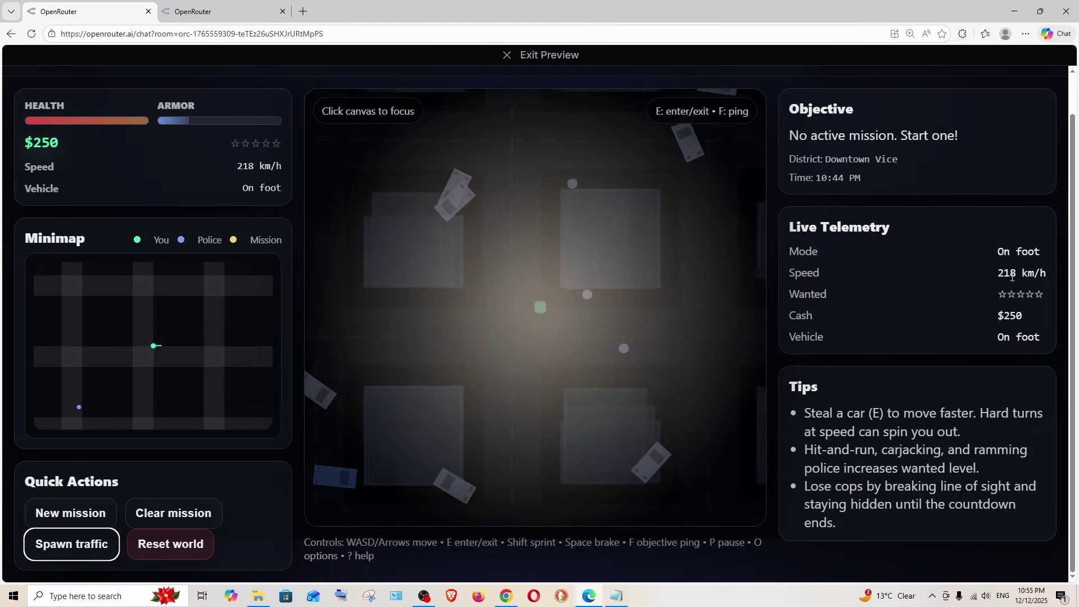
key("a")
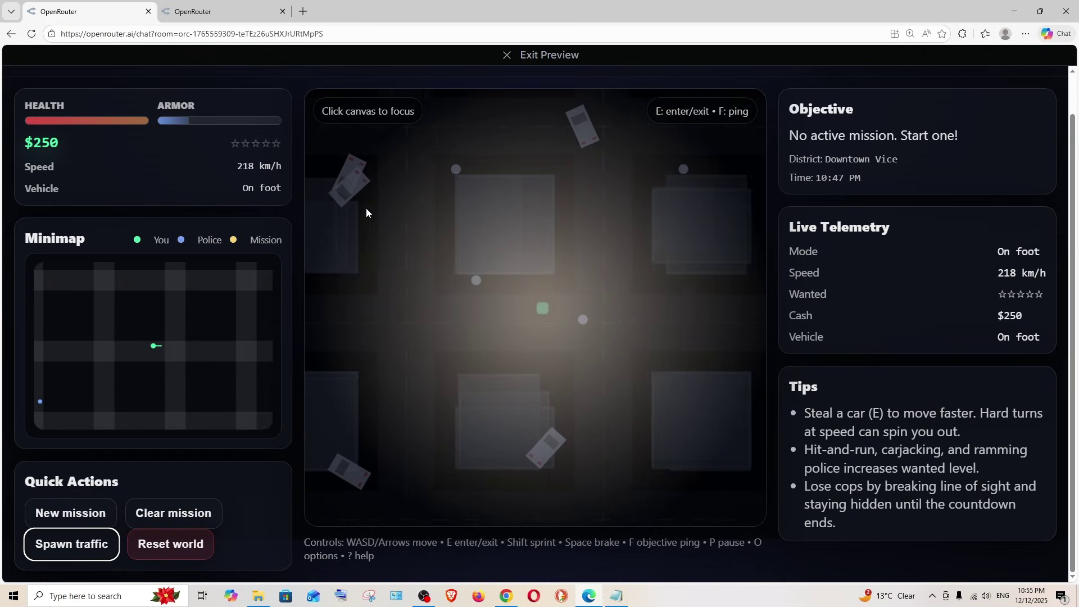
Run on into Mirage Hills and carjack a parked police cruiser
key("w")
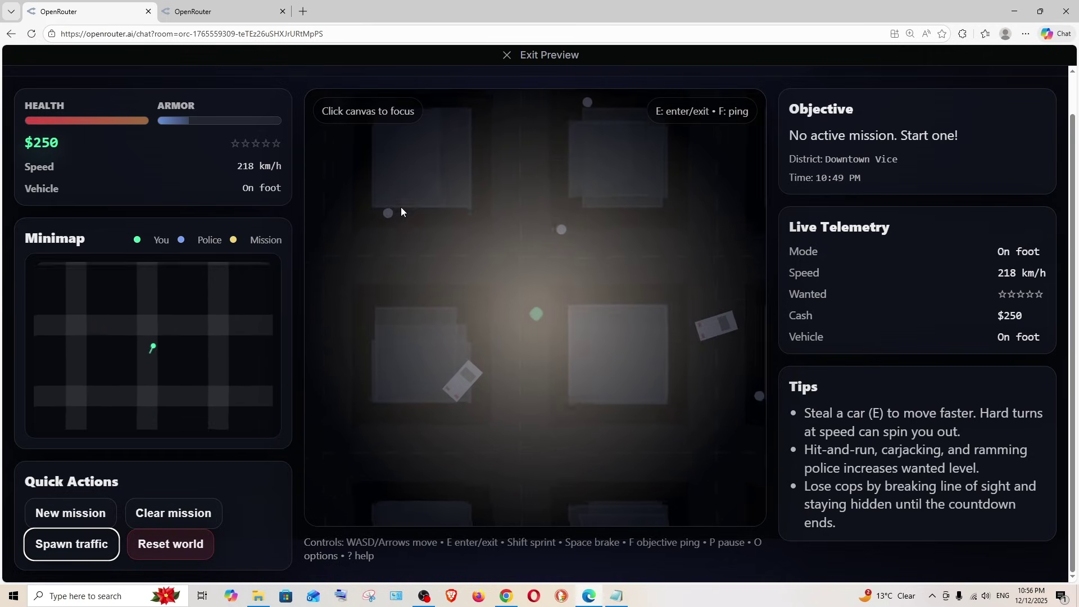
key("w")
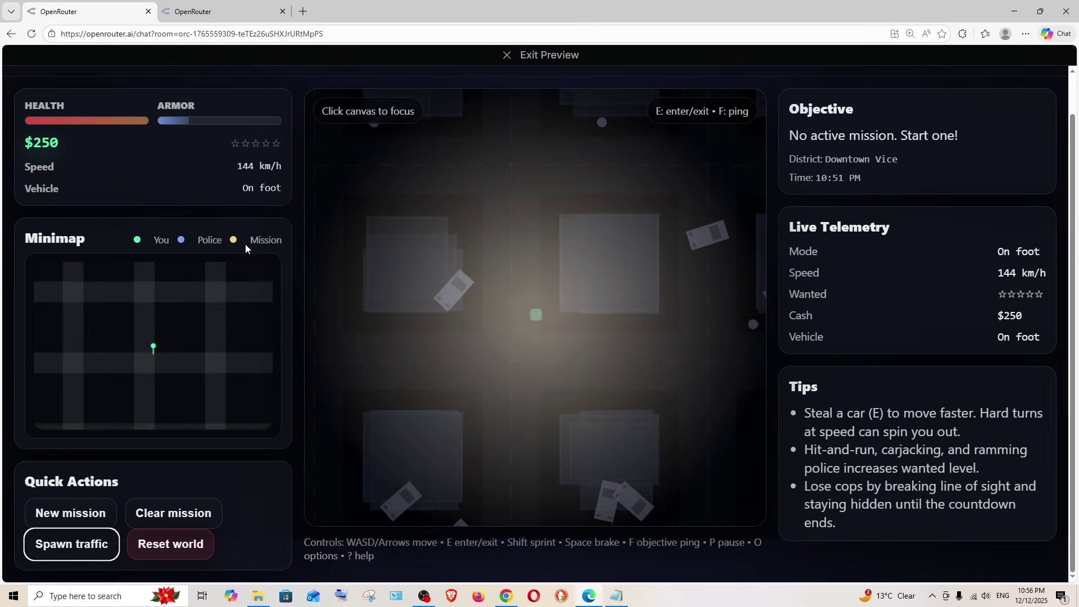
key("w")
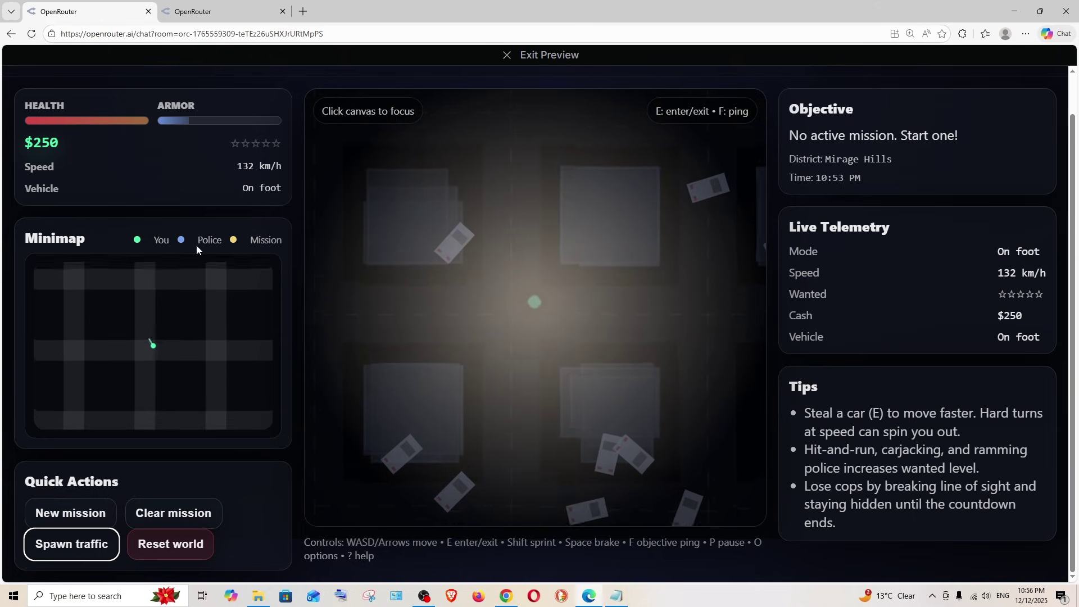
key("w")
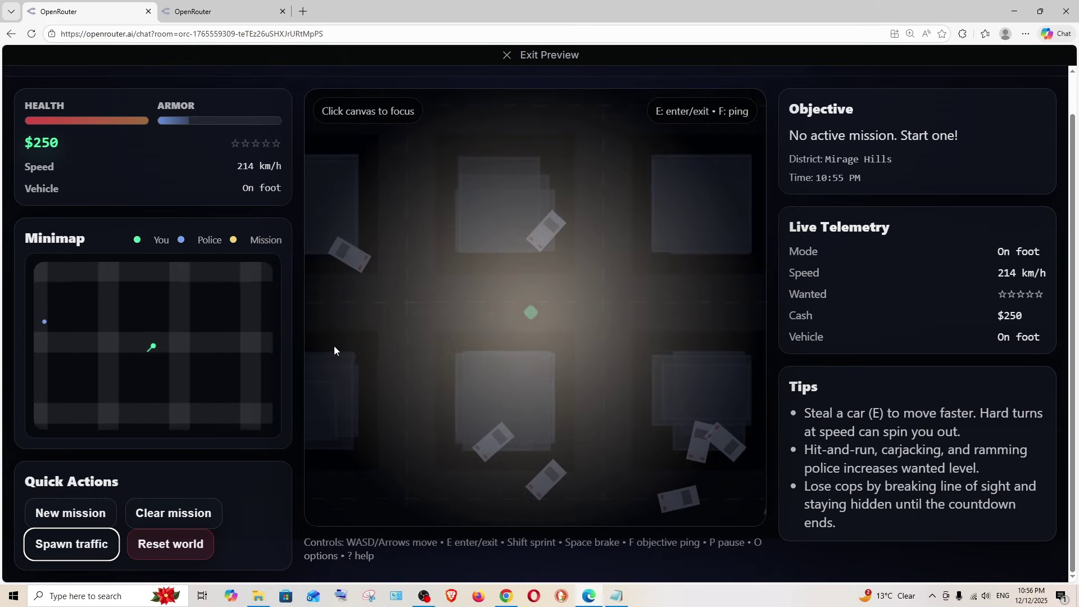
key("w")
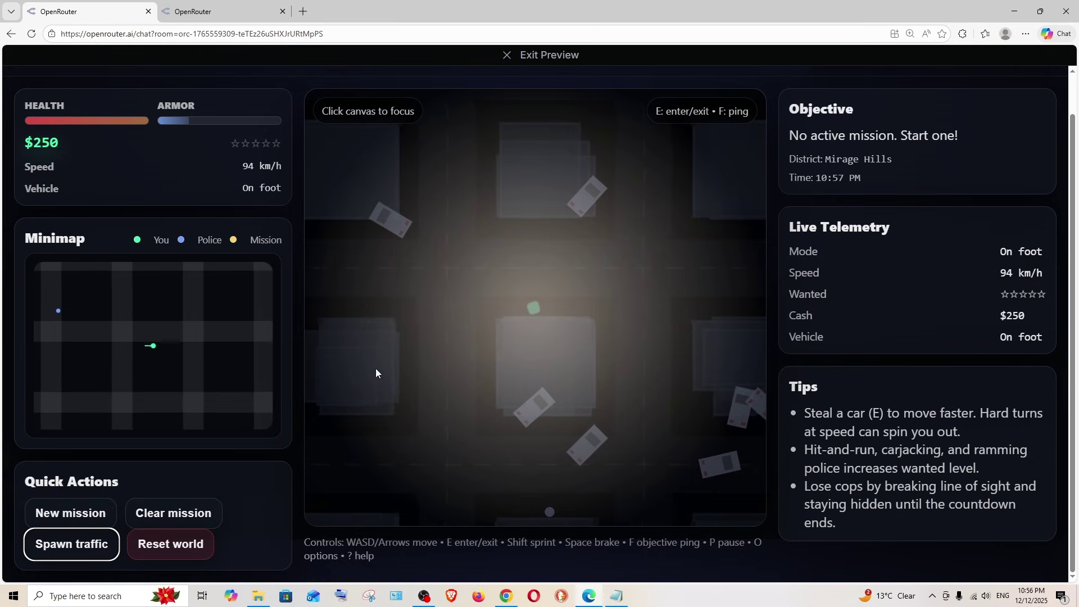
key("w")
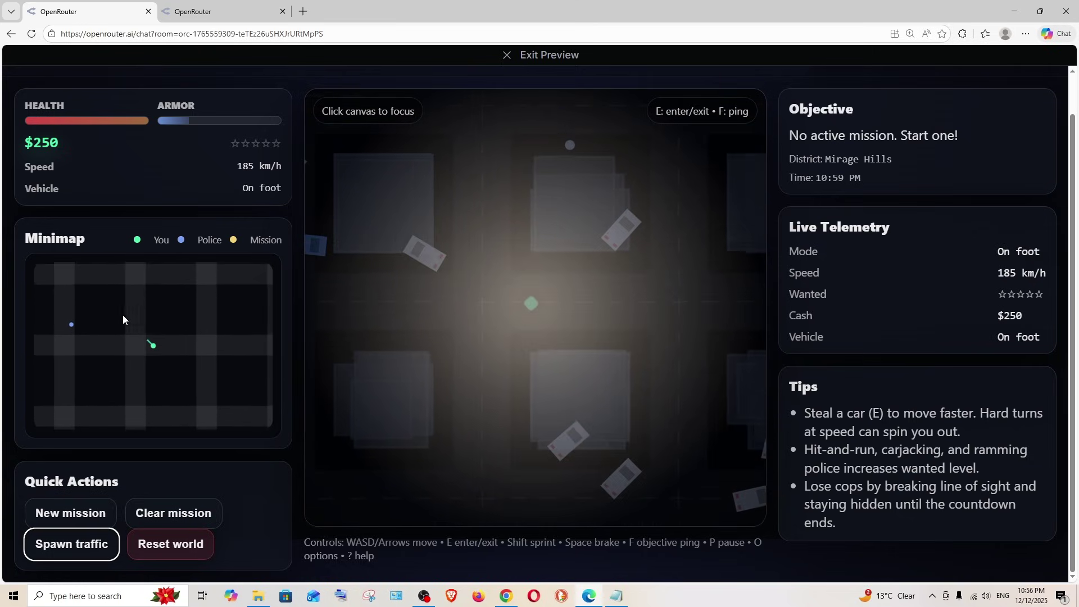
key("w")
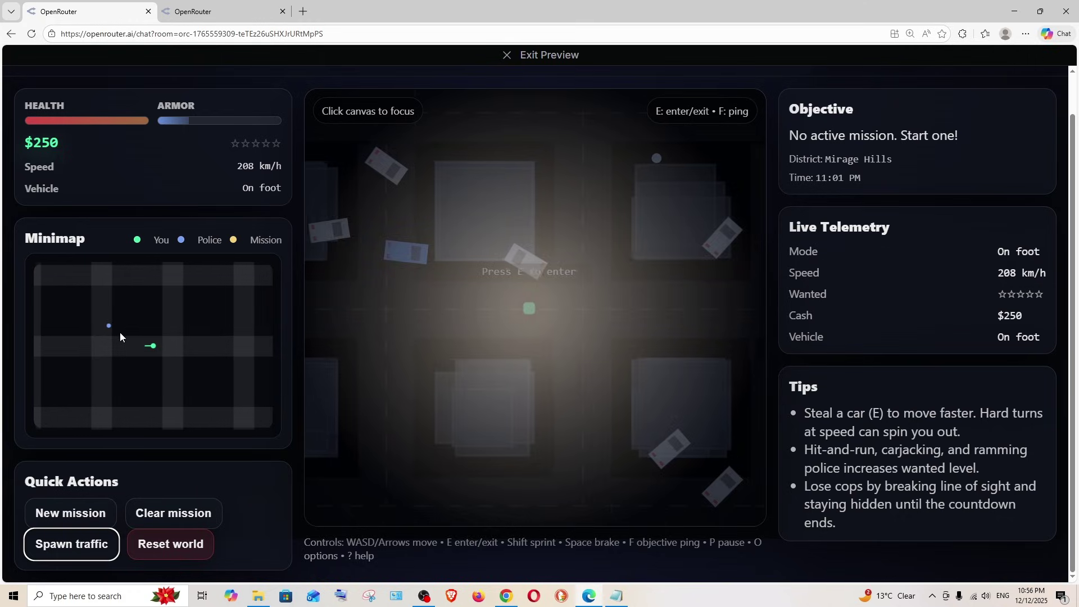
key("w")
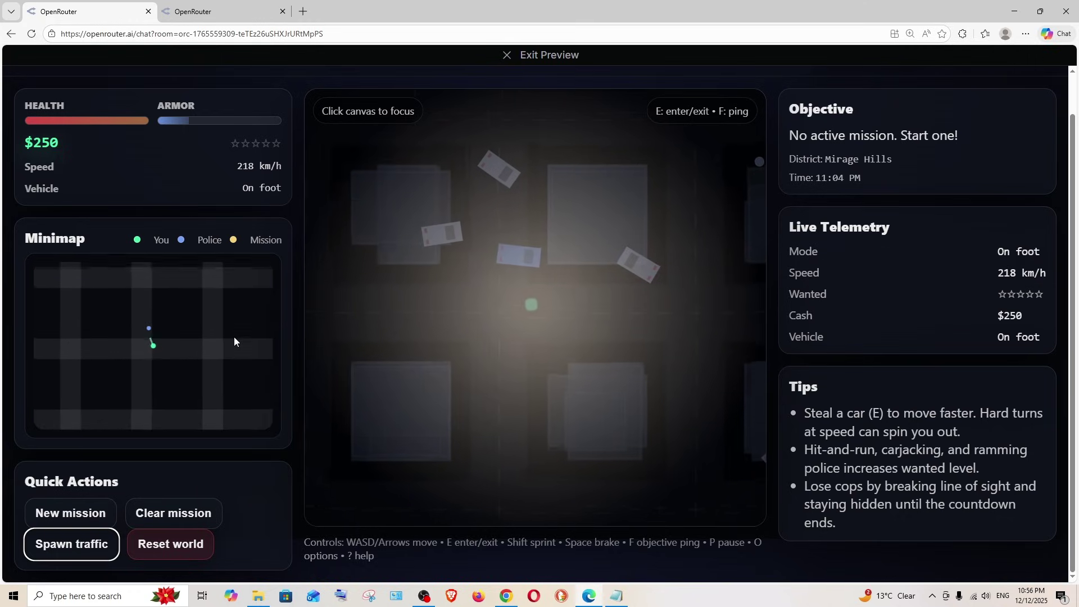
key("e")
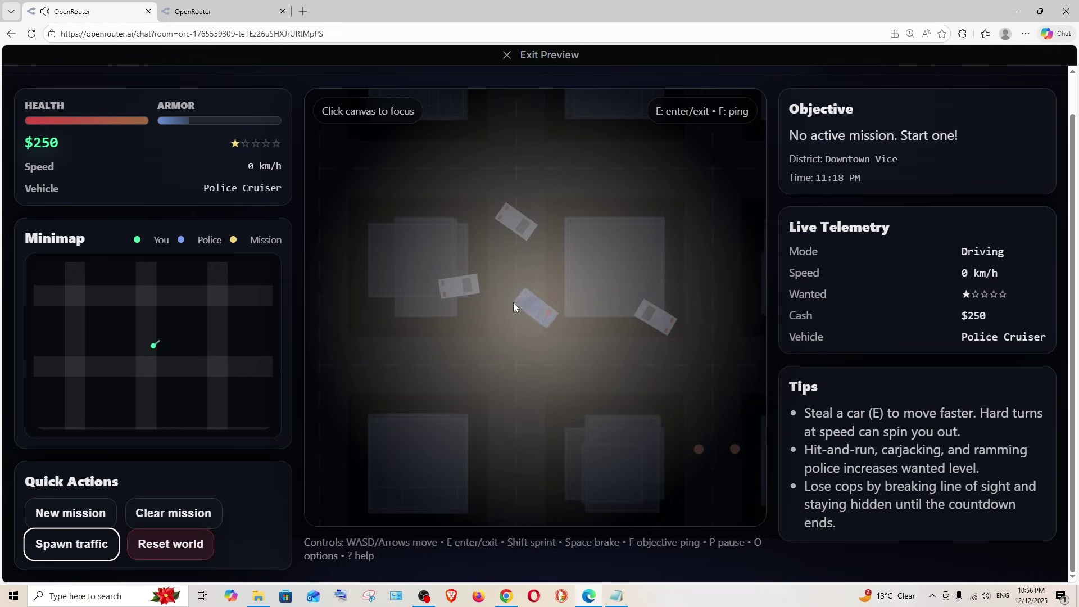
Turn the police cruiser, get out, and run north on foot through Palm Bay
key("a")
key("e")
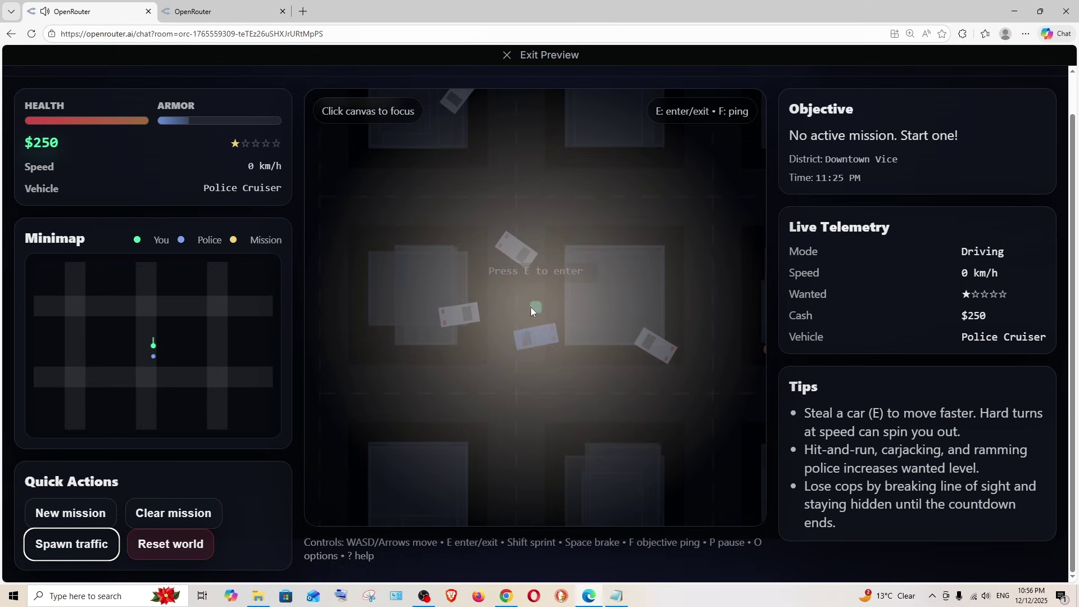
key("w")
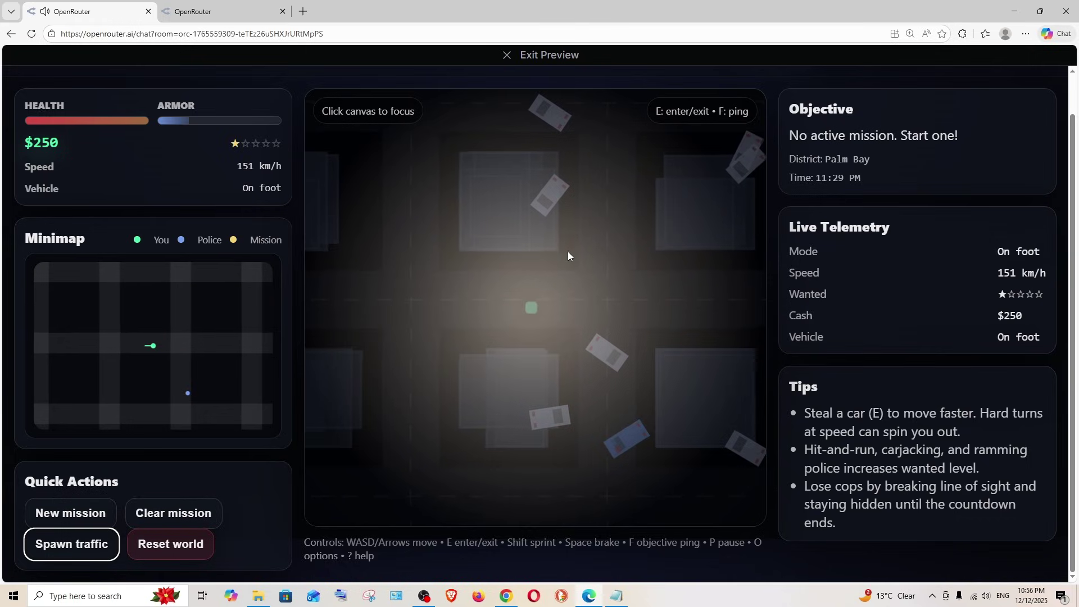
key("w")
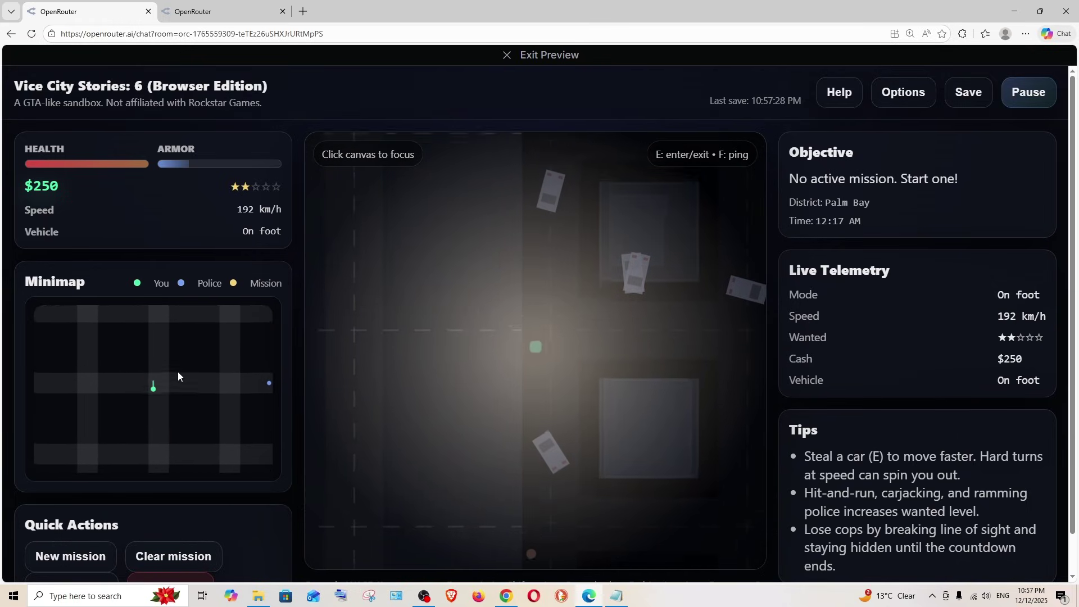
key("w")
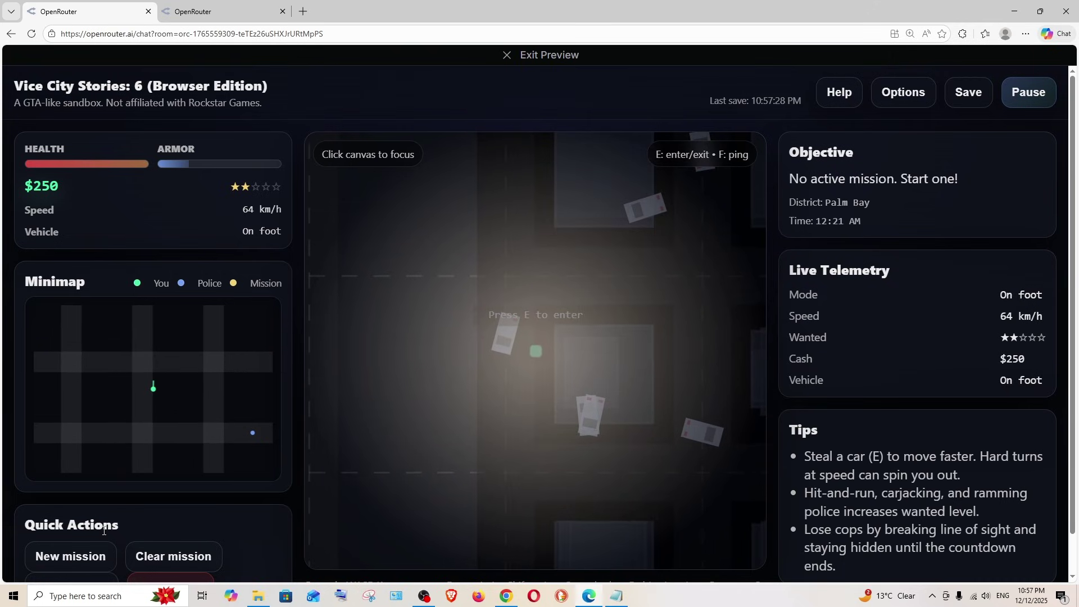
scroll(178, 370, "down", 1)
Start a new delivery mission and run to its marker to earn the $717 reward
left_click(72, 523)
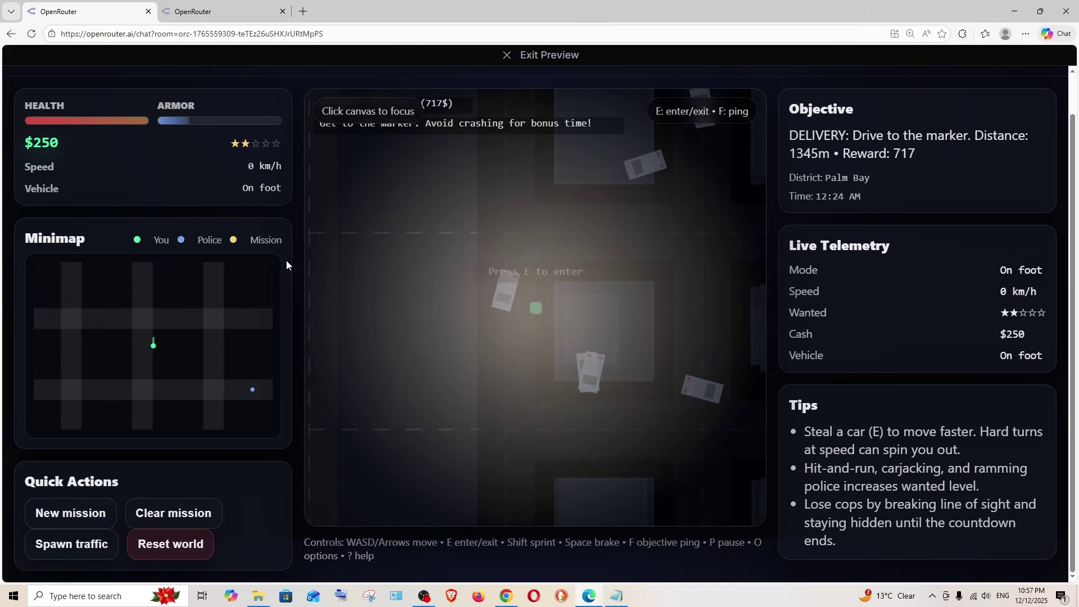
scroll(391, 116, "up", 1)
scroll(391, 178, "down", 1)
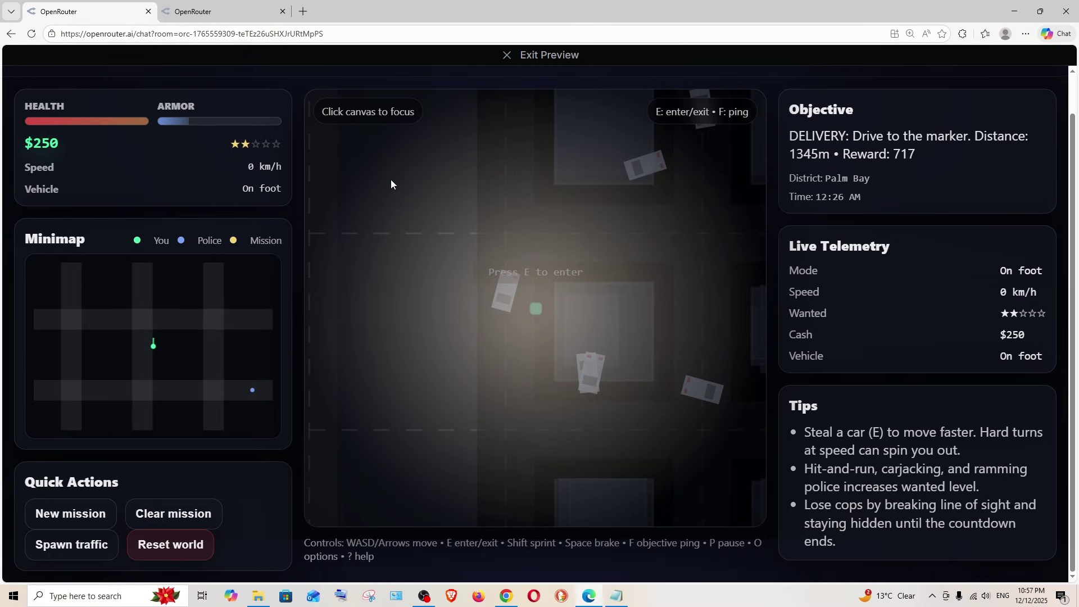
key("w")
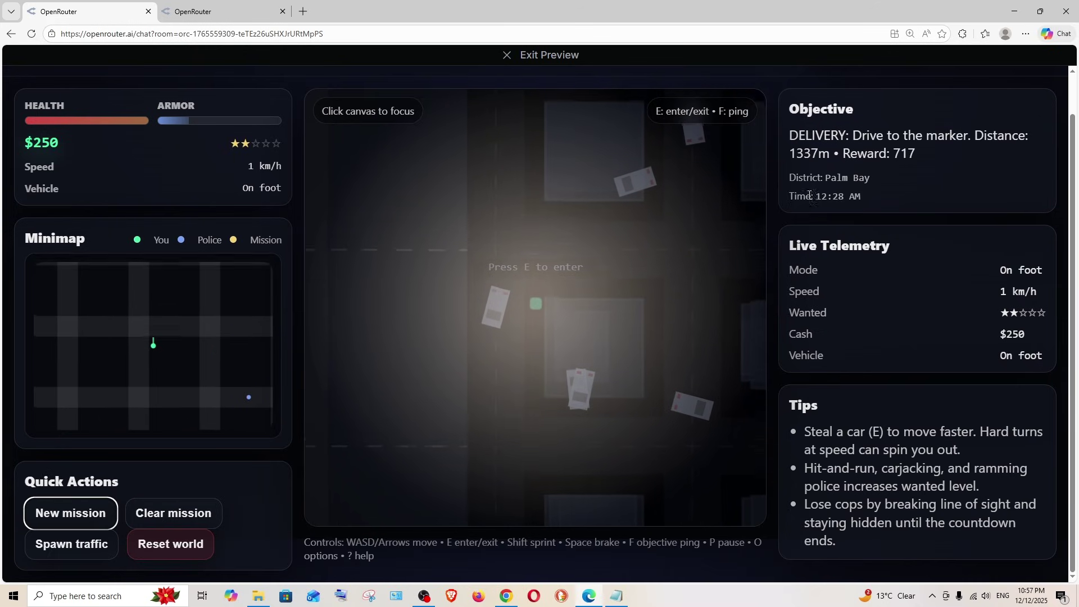
key("w")
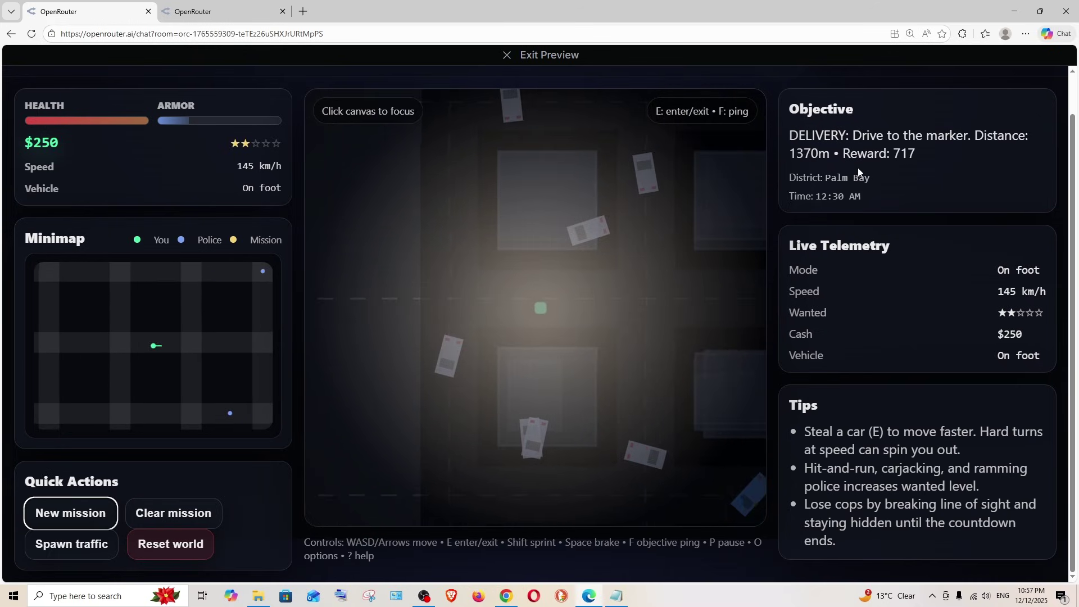
key("w")
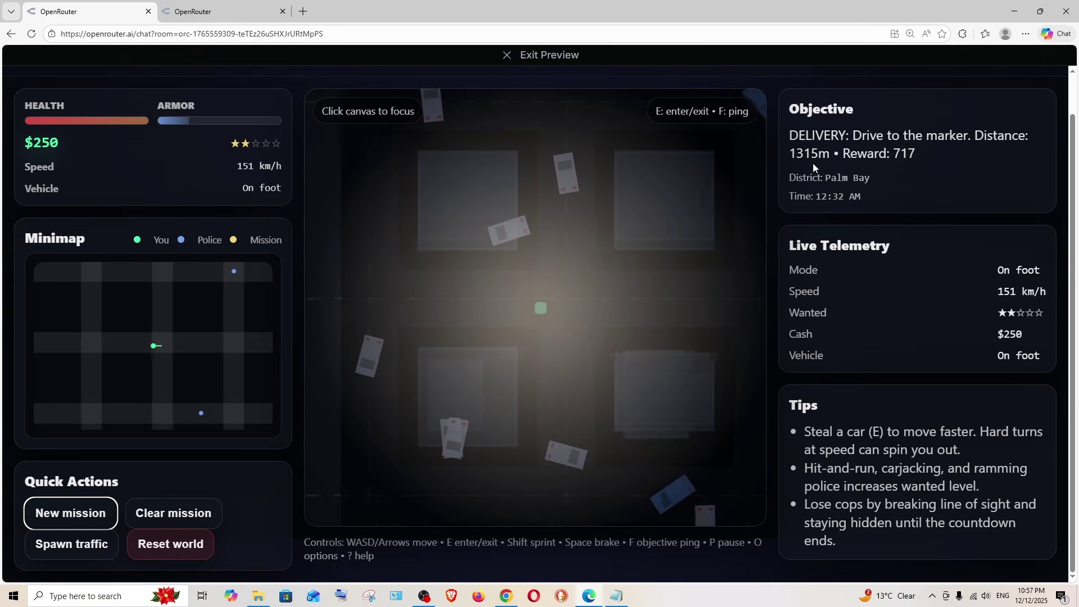
key("w")
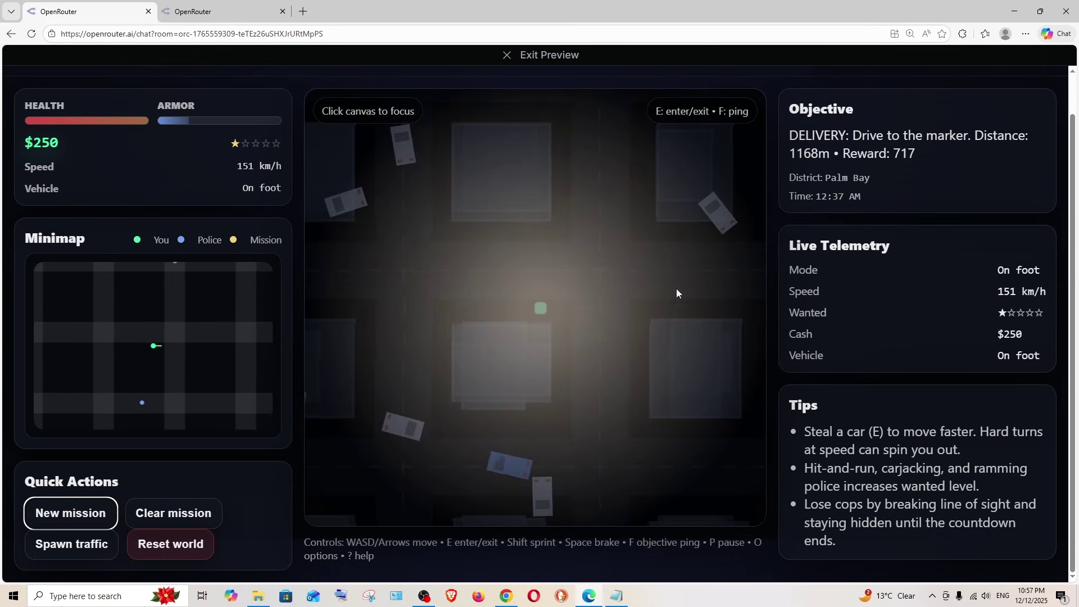
key("w")
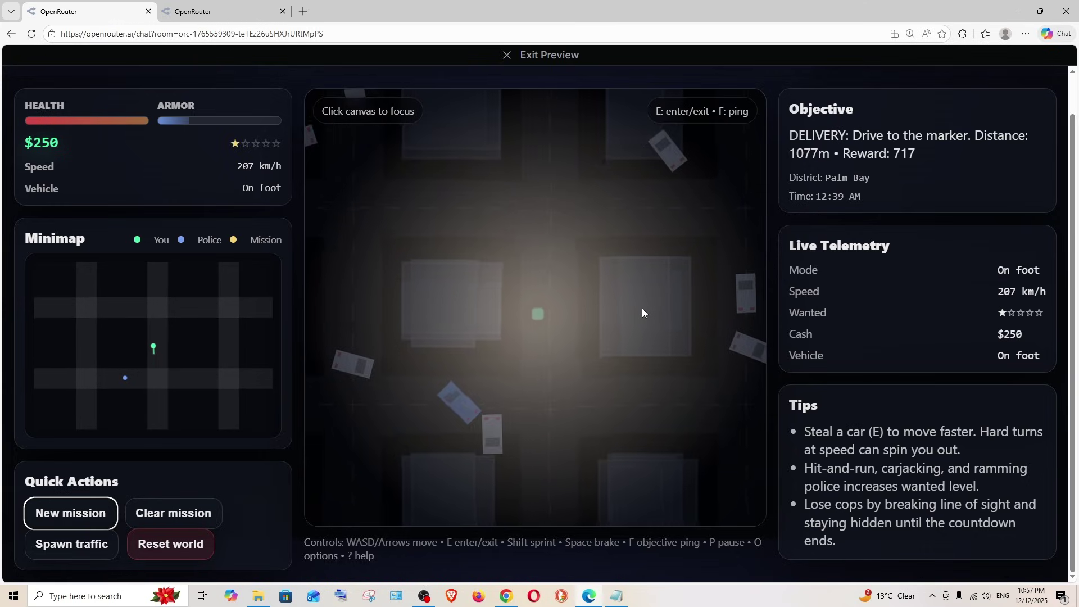
key("w")
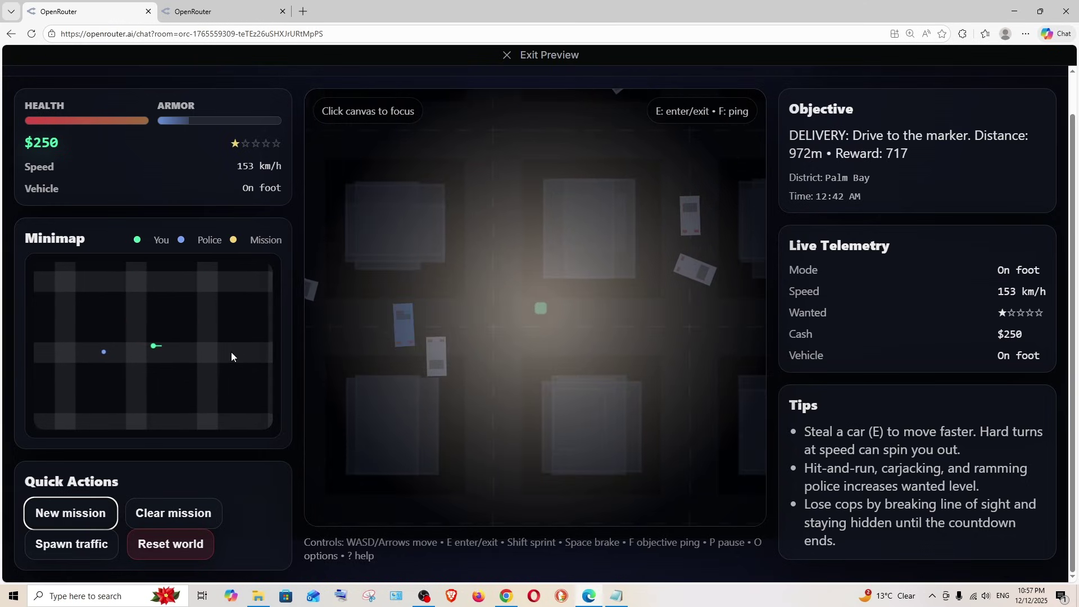
key("w")
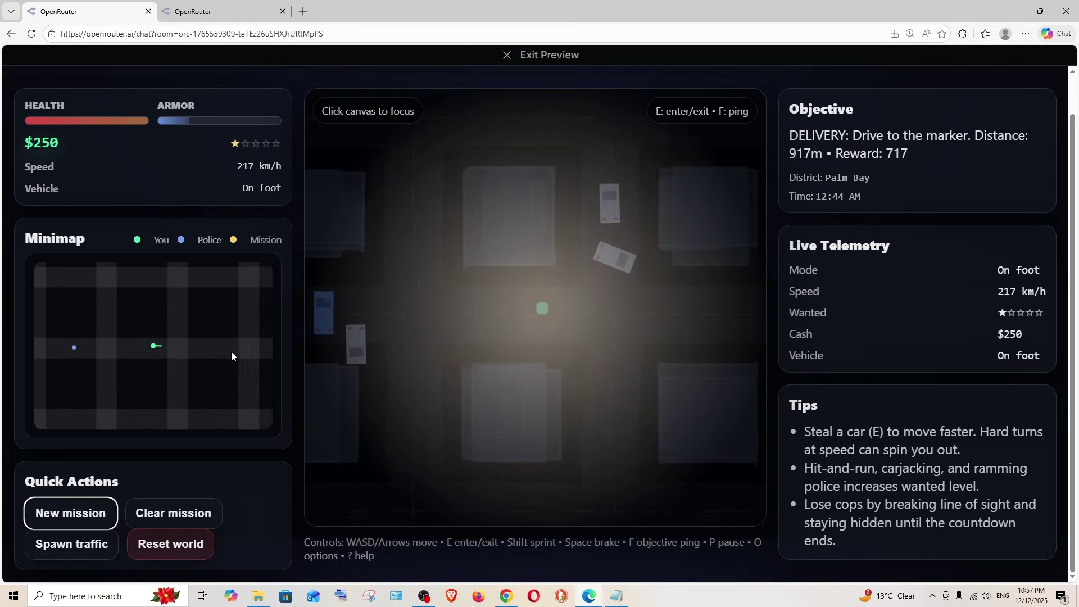
key("w")
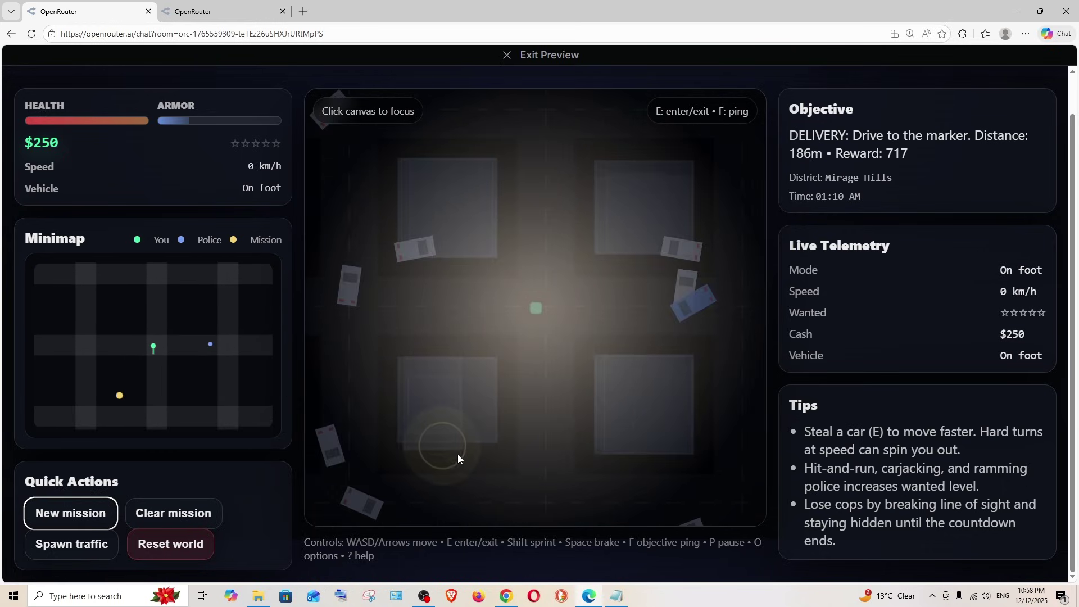
key("w")
key("w")
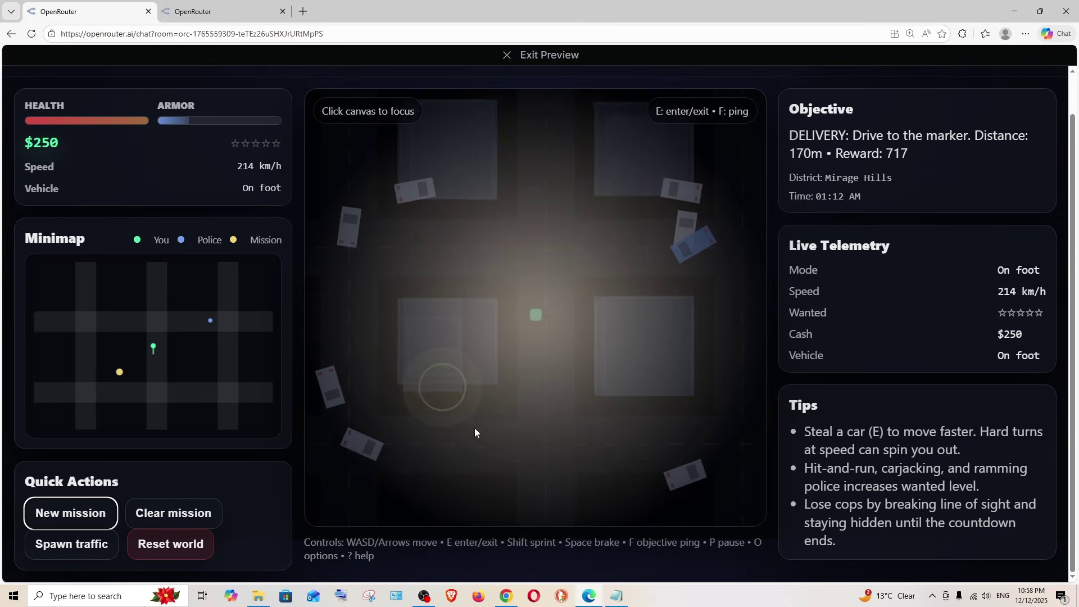
key("w")
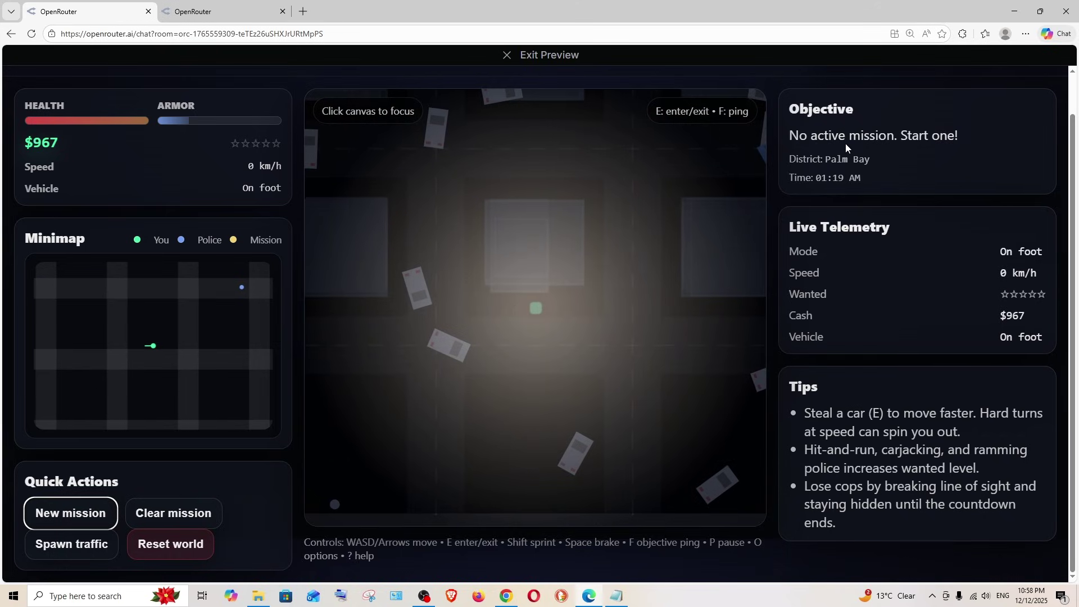
Start a new escape mission worth 1242 and flee the police into Mirage Hills
key("w")
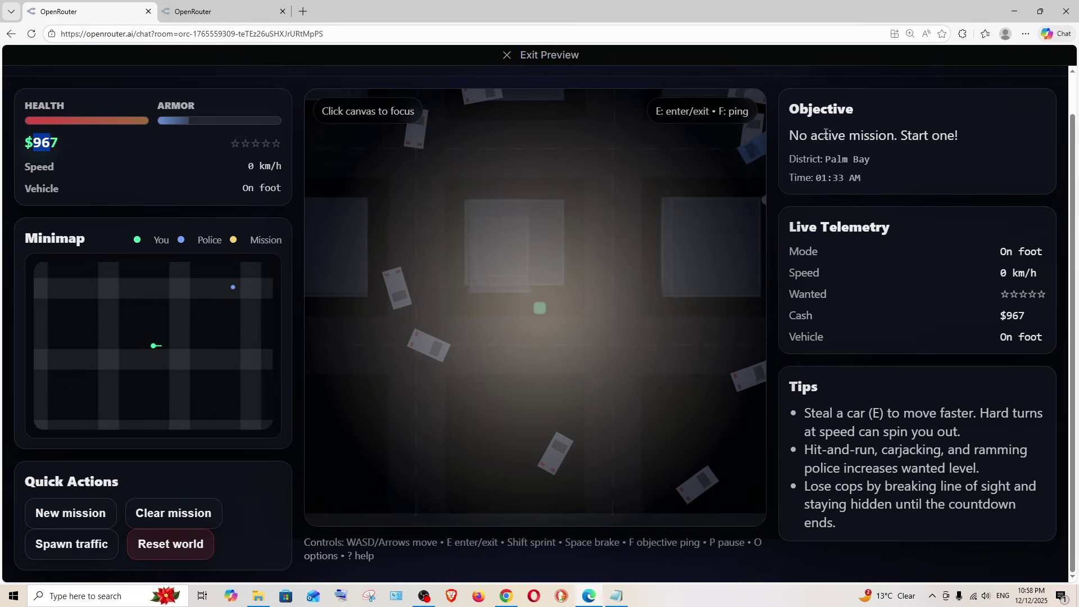
key("d")
key("d")
left_click(70, 513)
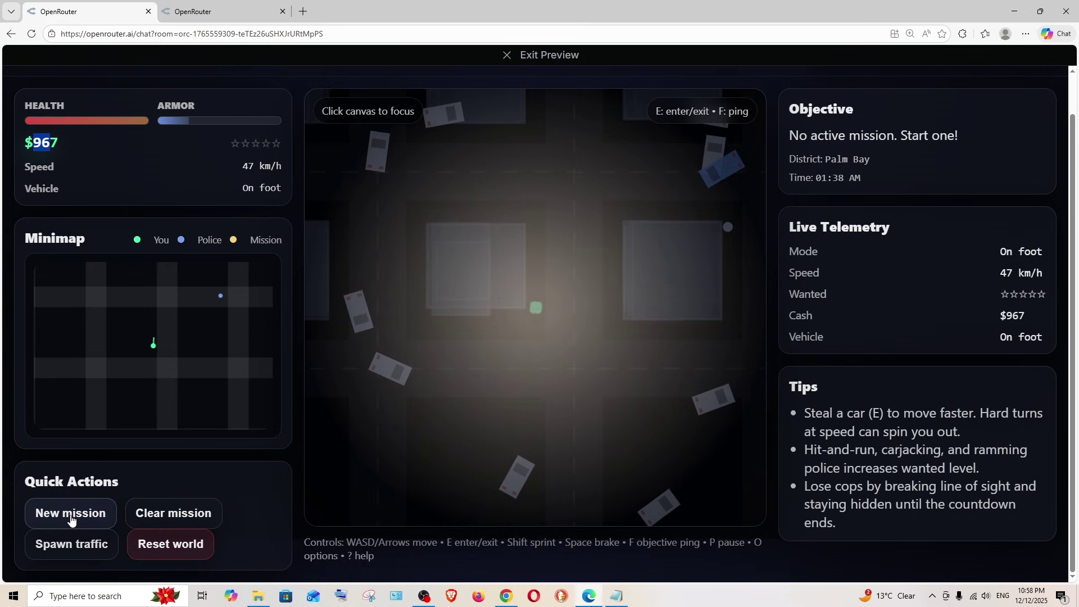
key("w")
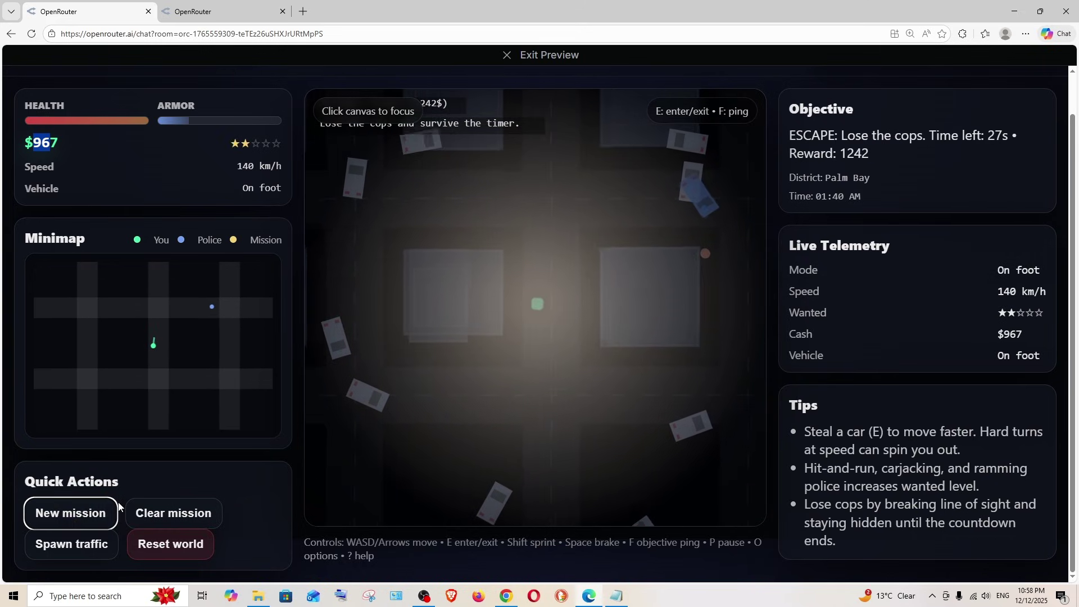
key("w")
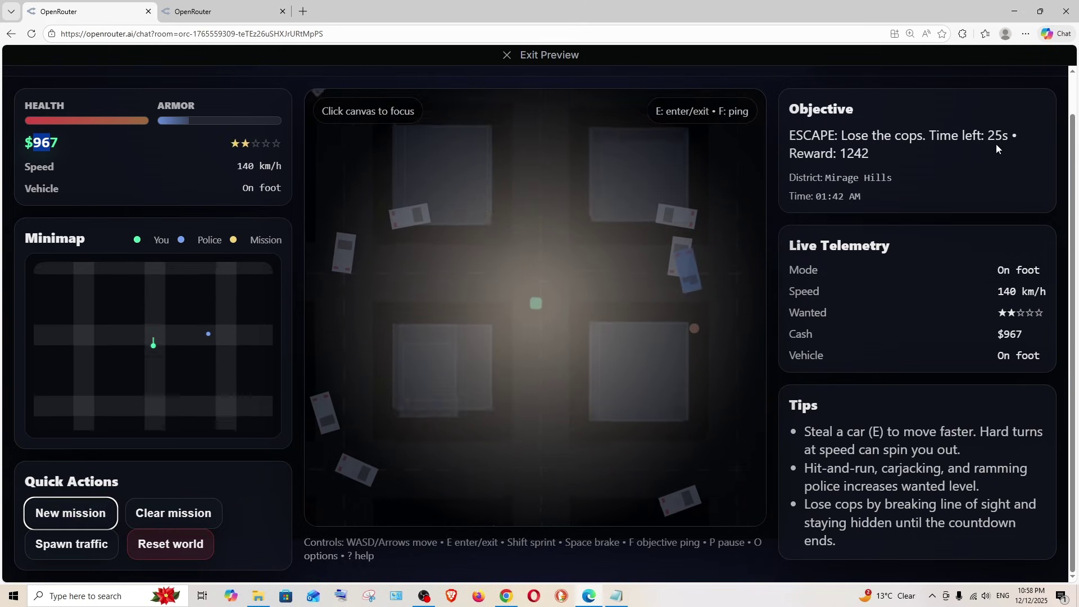
key("w")
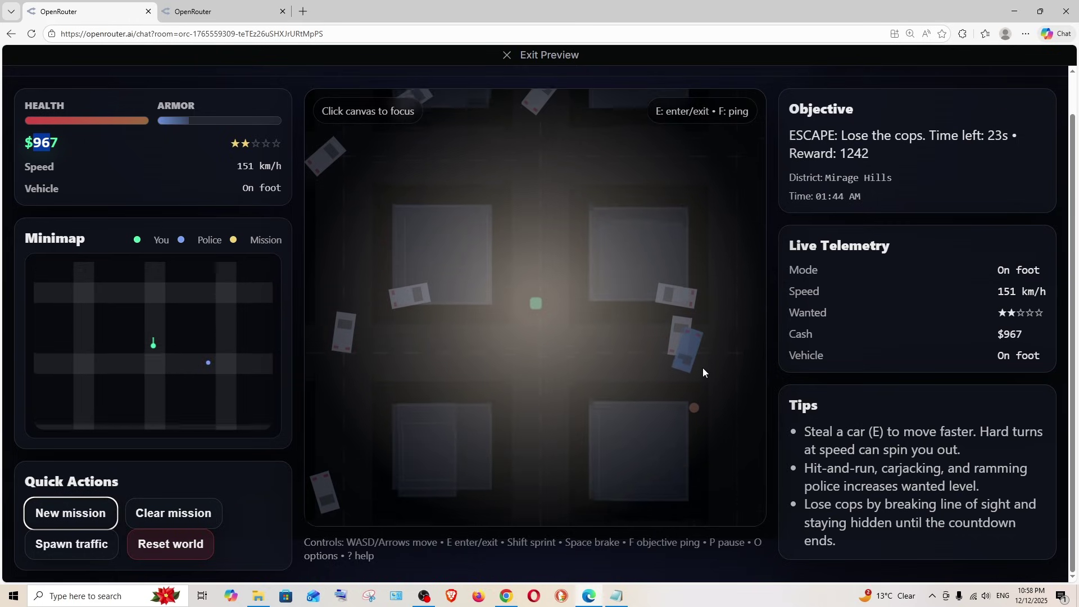
key("w")
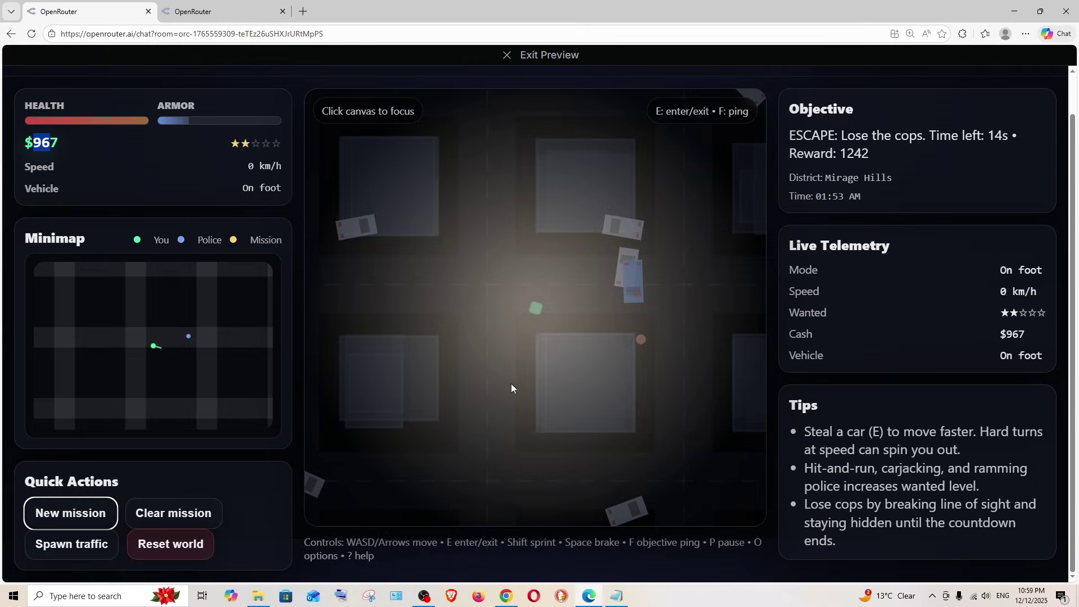
In Gemini's Vice Beach game, walk the player over to the red Infernus
left_click(252, 8)
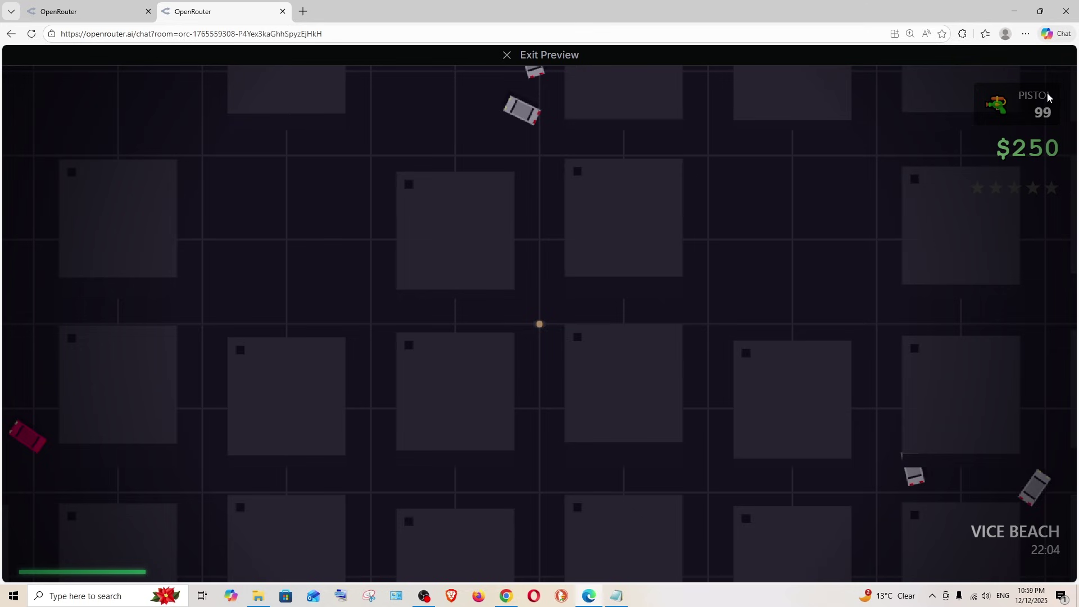
key("w")
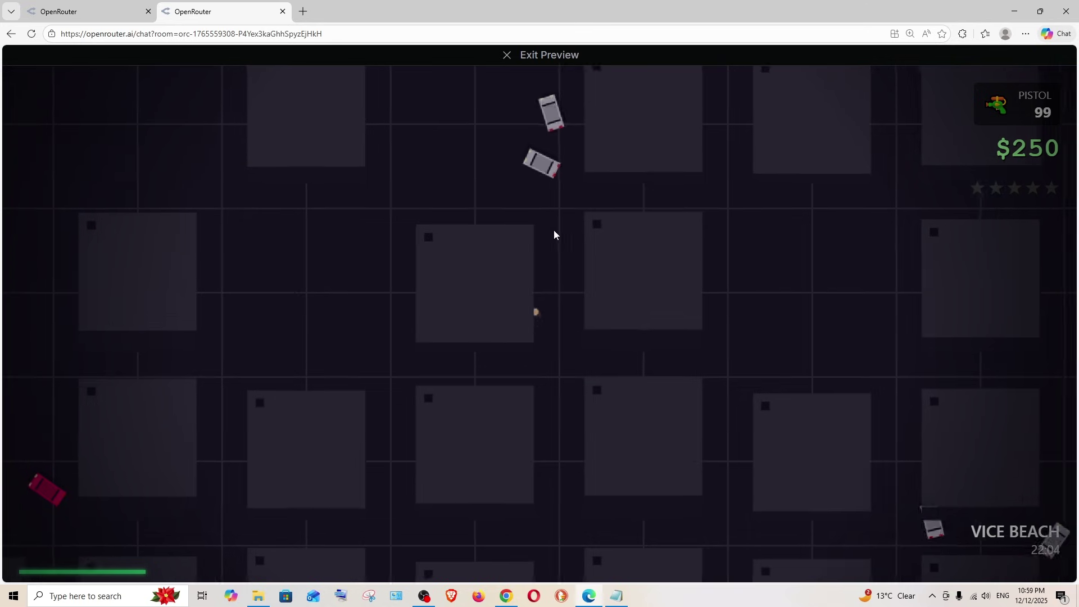
key("a")
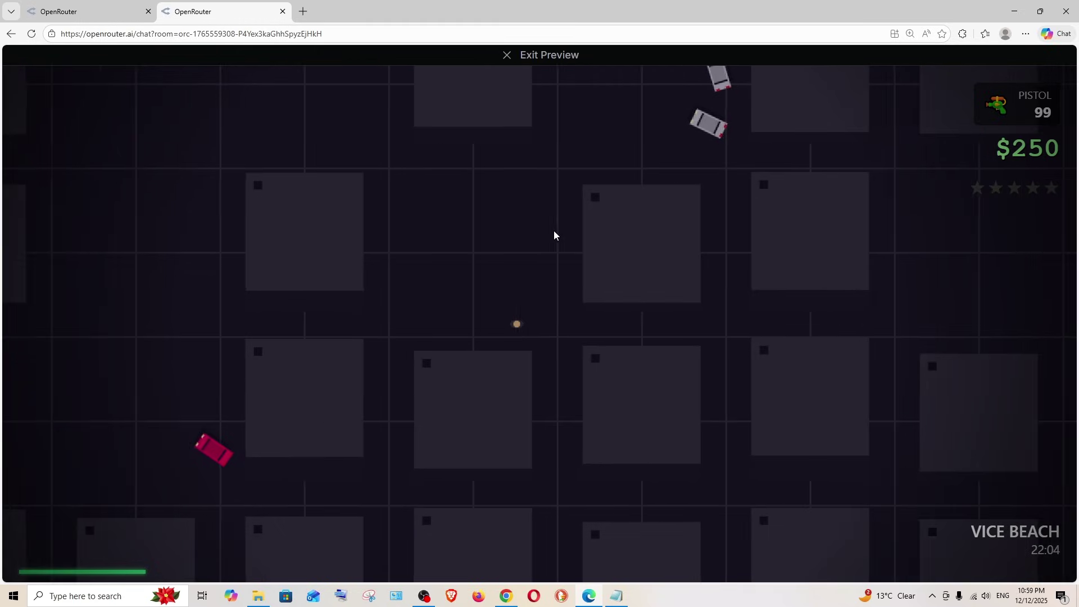
key("a")
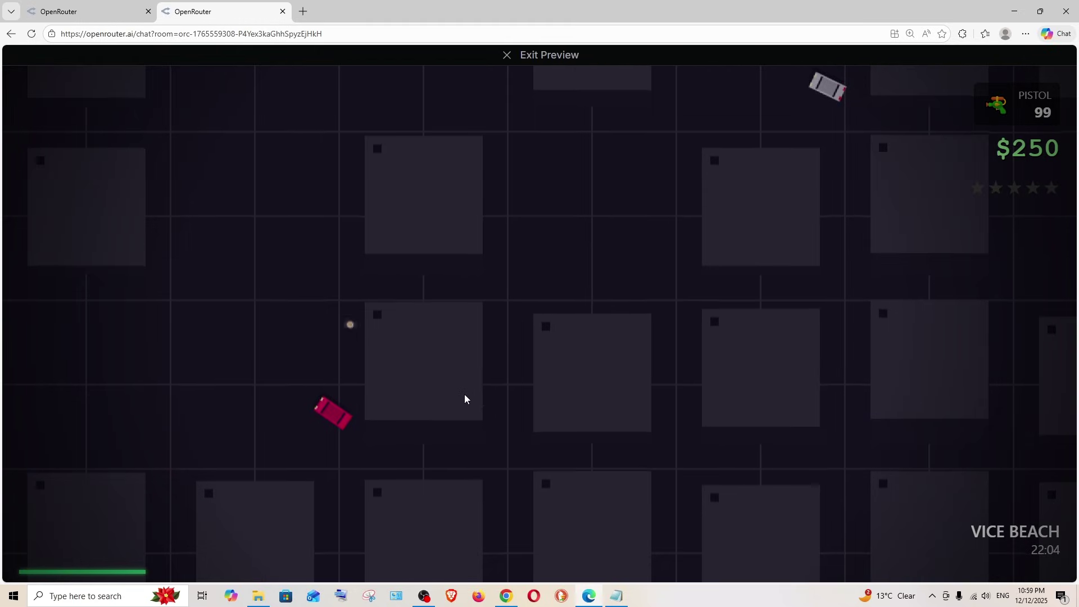
key("s")
Enter and drive the Infernus, then return to the first game's tab
key("e")
key("w")
key("w")
key("a")
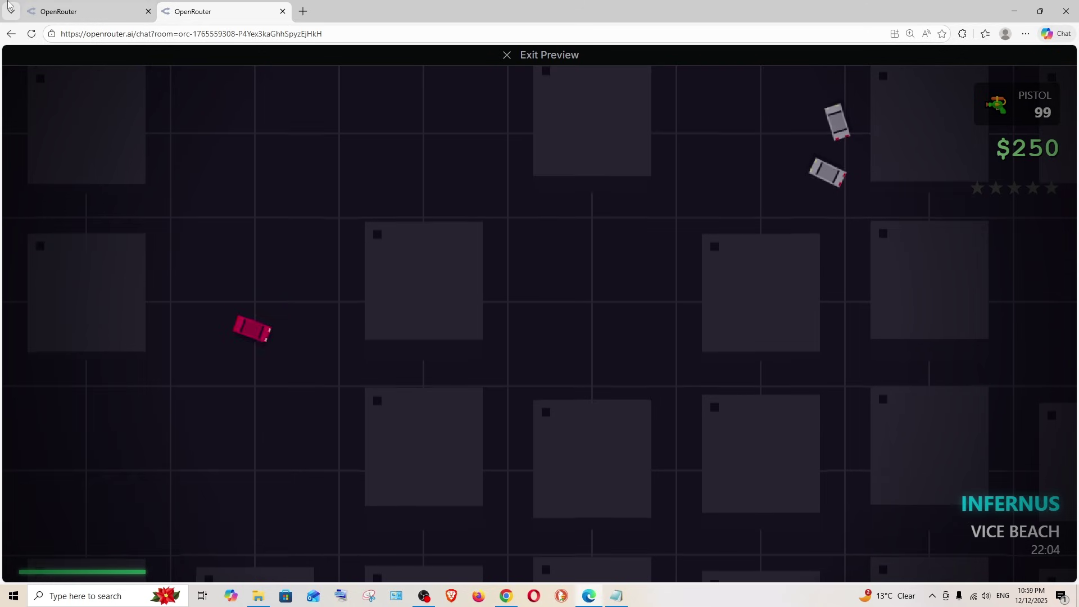
key("ctrl+shift+Tab")
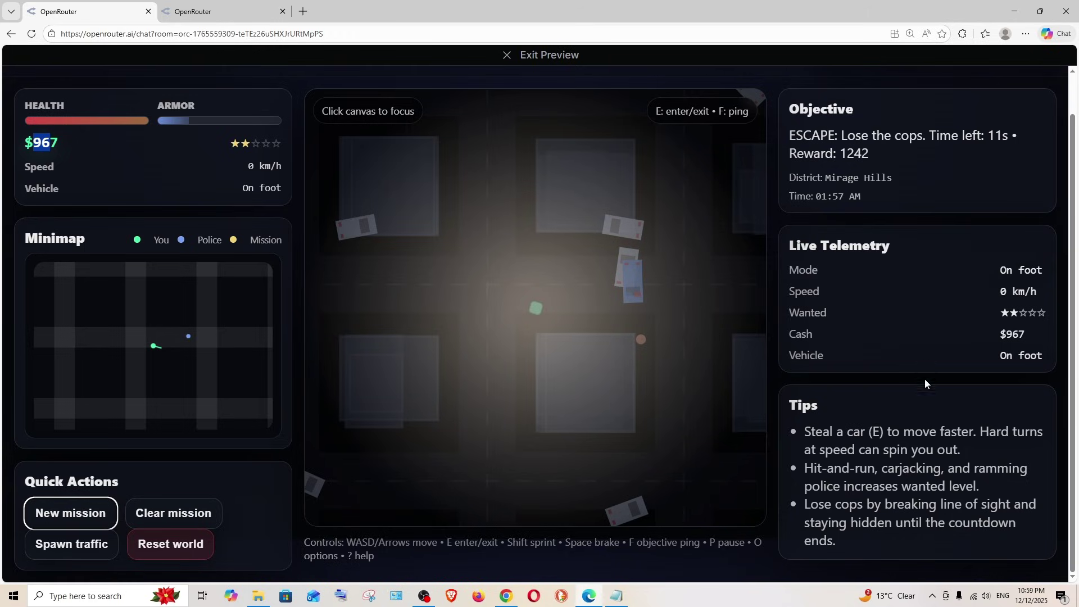
Check Gemini's Vice Beach game again, then return to the first game as the escape timer runs out
left_click(205, 10)
left_click(58, 11)
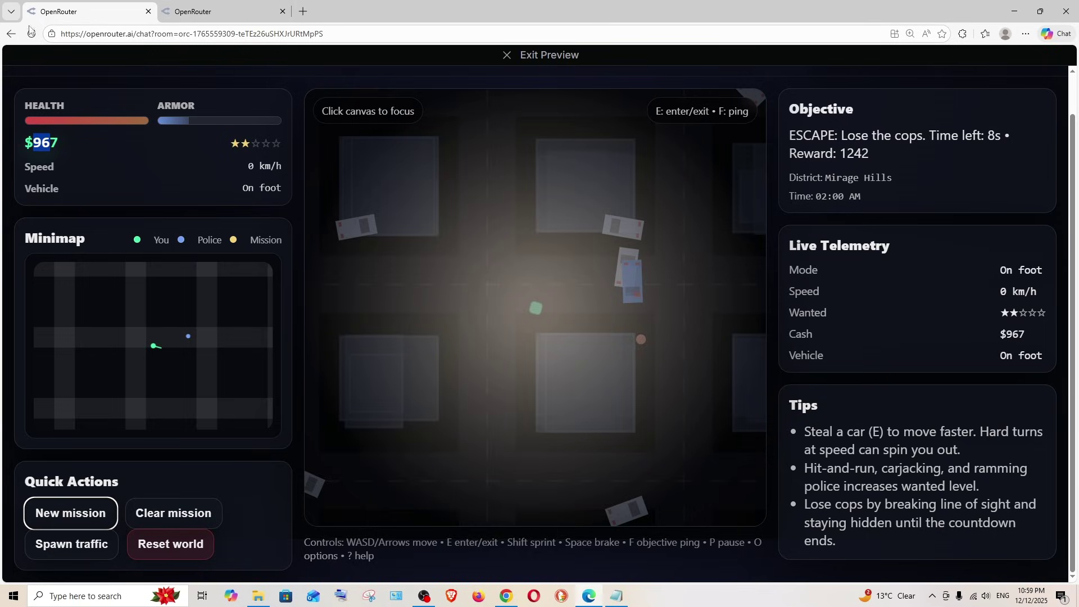
left_click(241, 7)
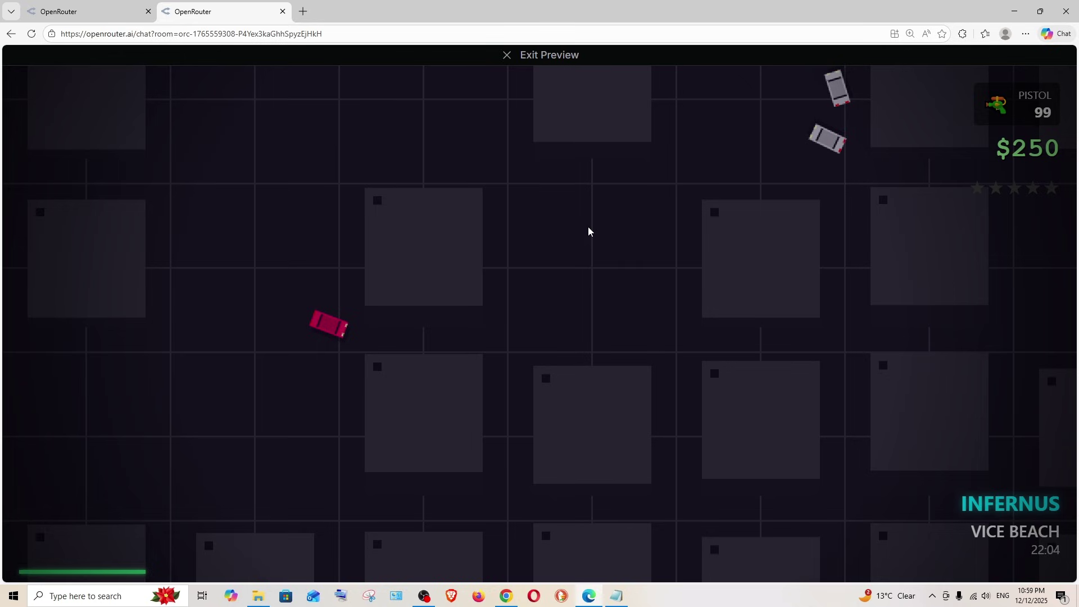
key("ctrl+shift+Tab")
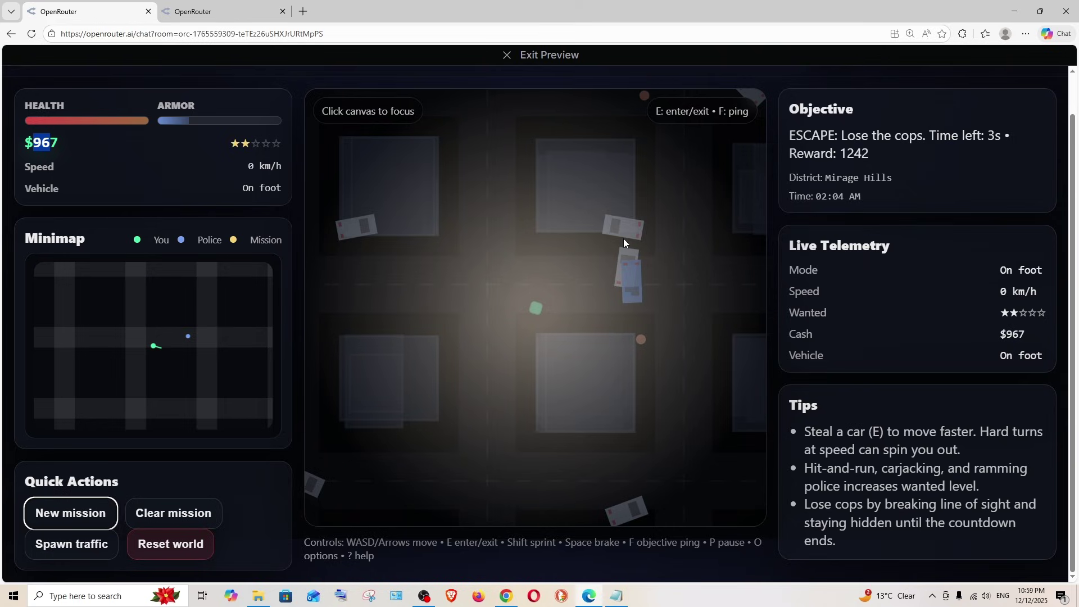